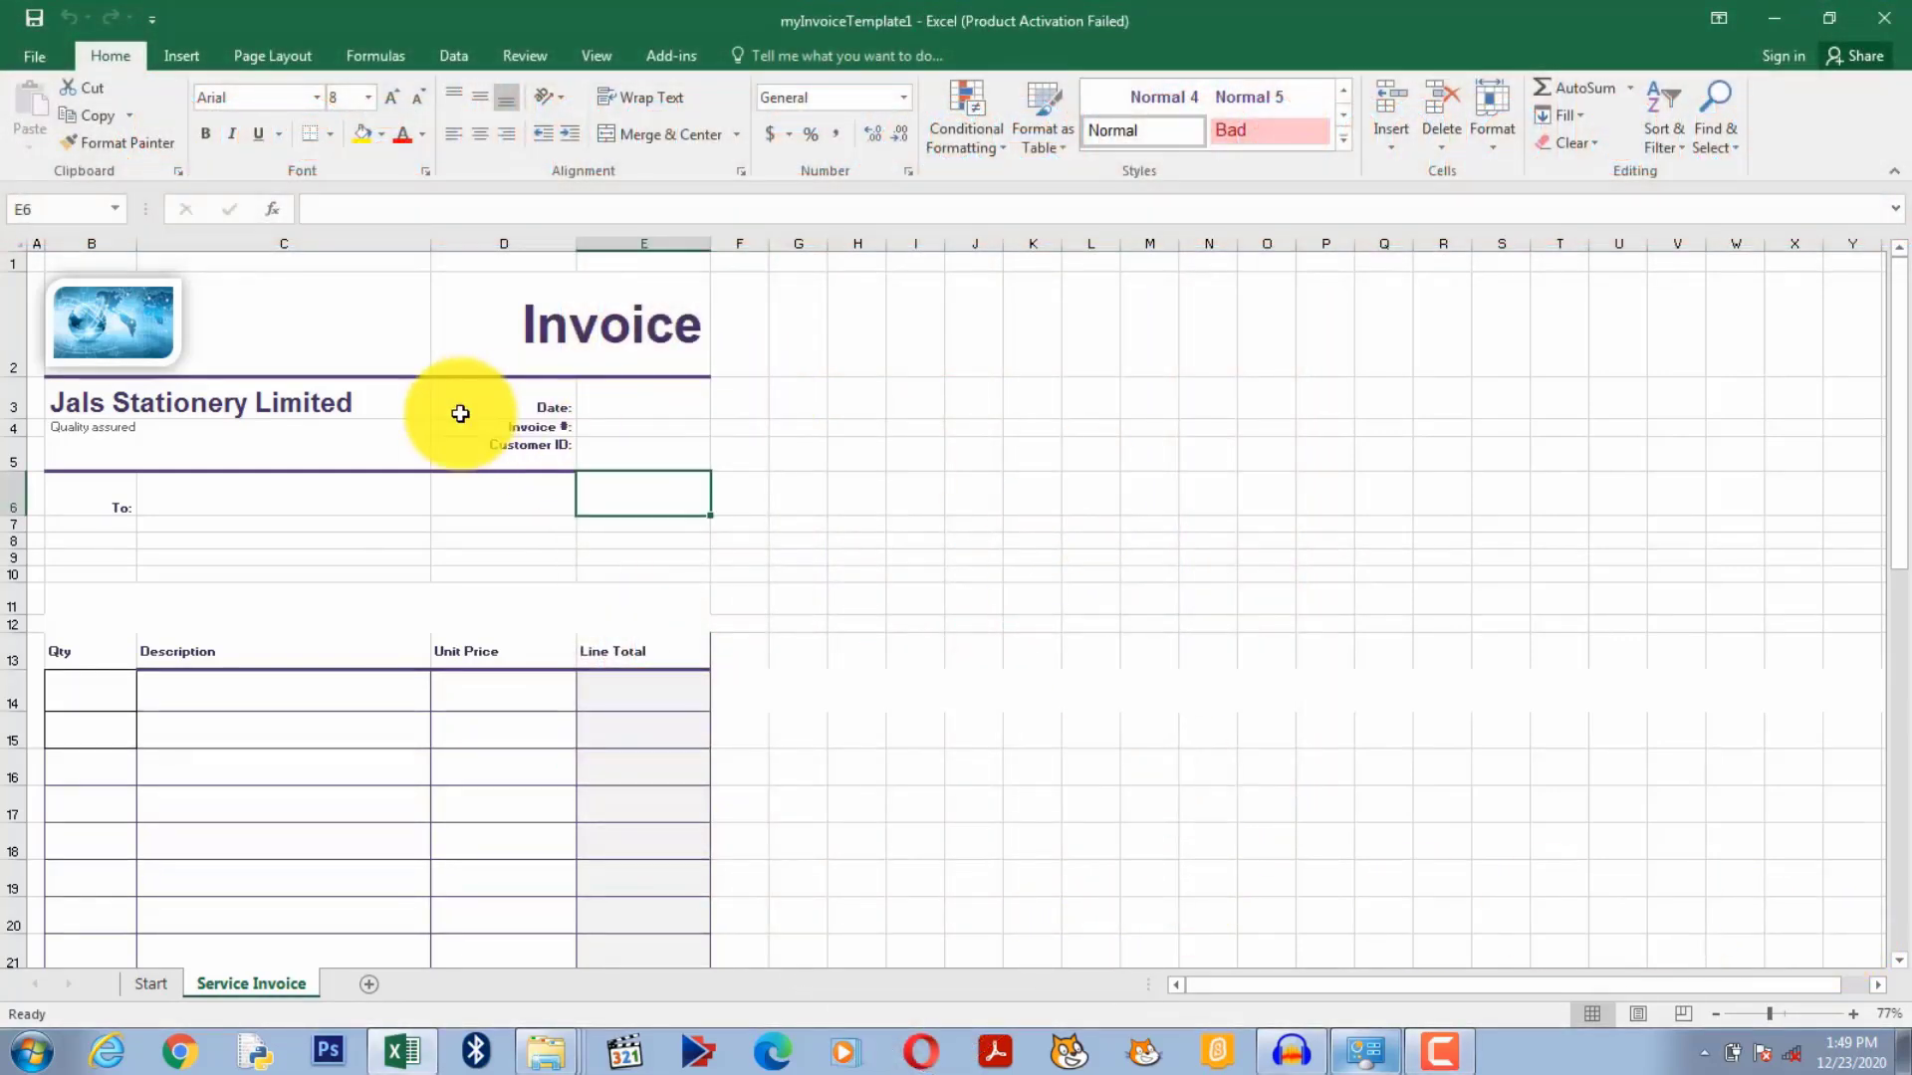
Step: Start a Save As of the invoice with the Desktop as the target folder
{"action": "scroll", "coordinate": [388, 425], "scroll_direction": "down", "scroll_amount": 4}
{"action": "scroll", "coordinate": [388, 425], "scroll_direction": "up", "scroll_amount": 4}
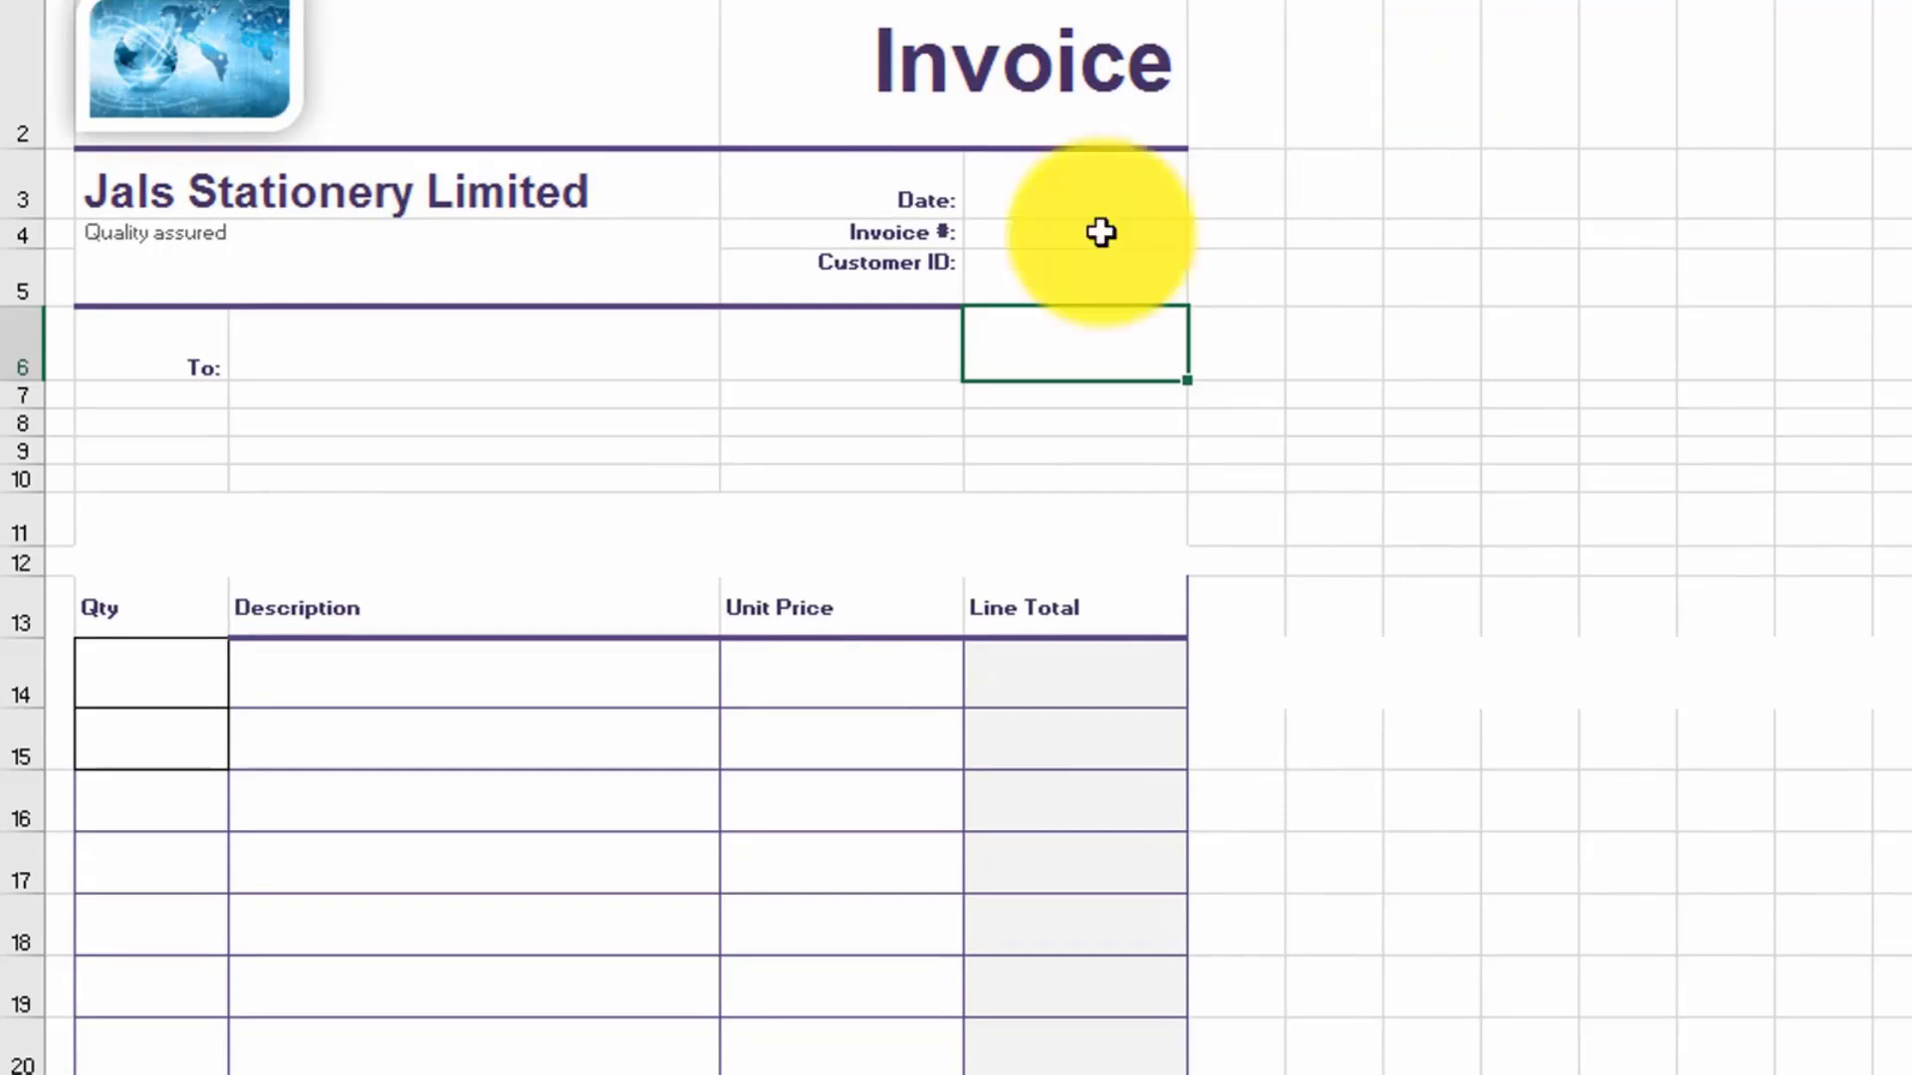
{"action": "scroll", "coordinate": [960, 332], "scroll_direction": "down", "scroll_amount": 4}
{"action": "scroll", "coordinate": [960, 332], "scroll_direction": "up", "scroll_amount": 4}
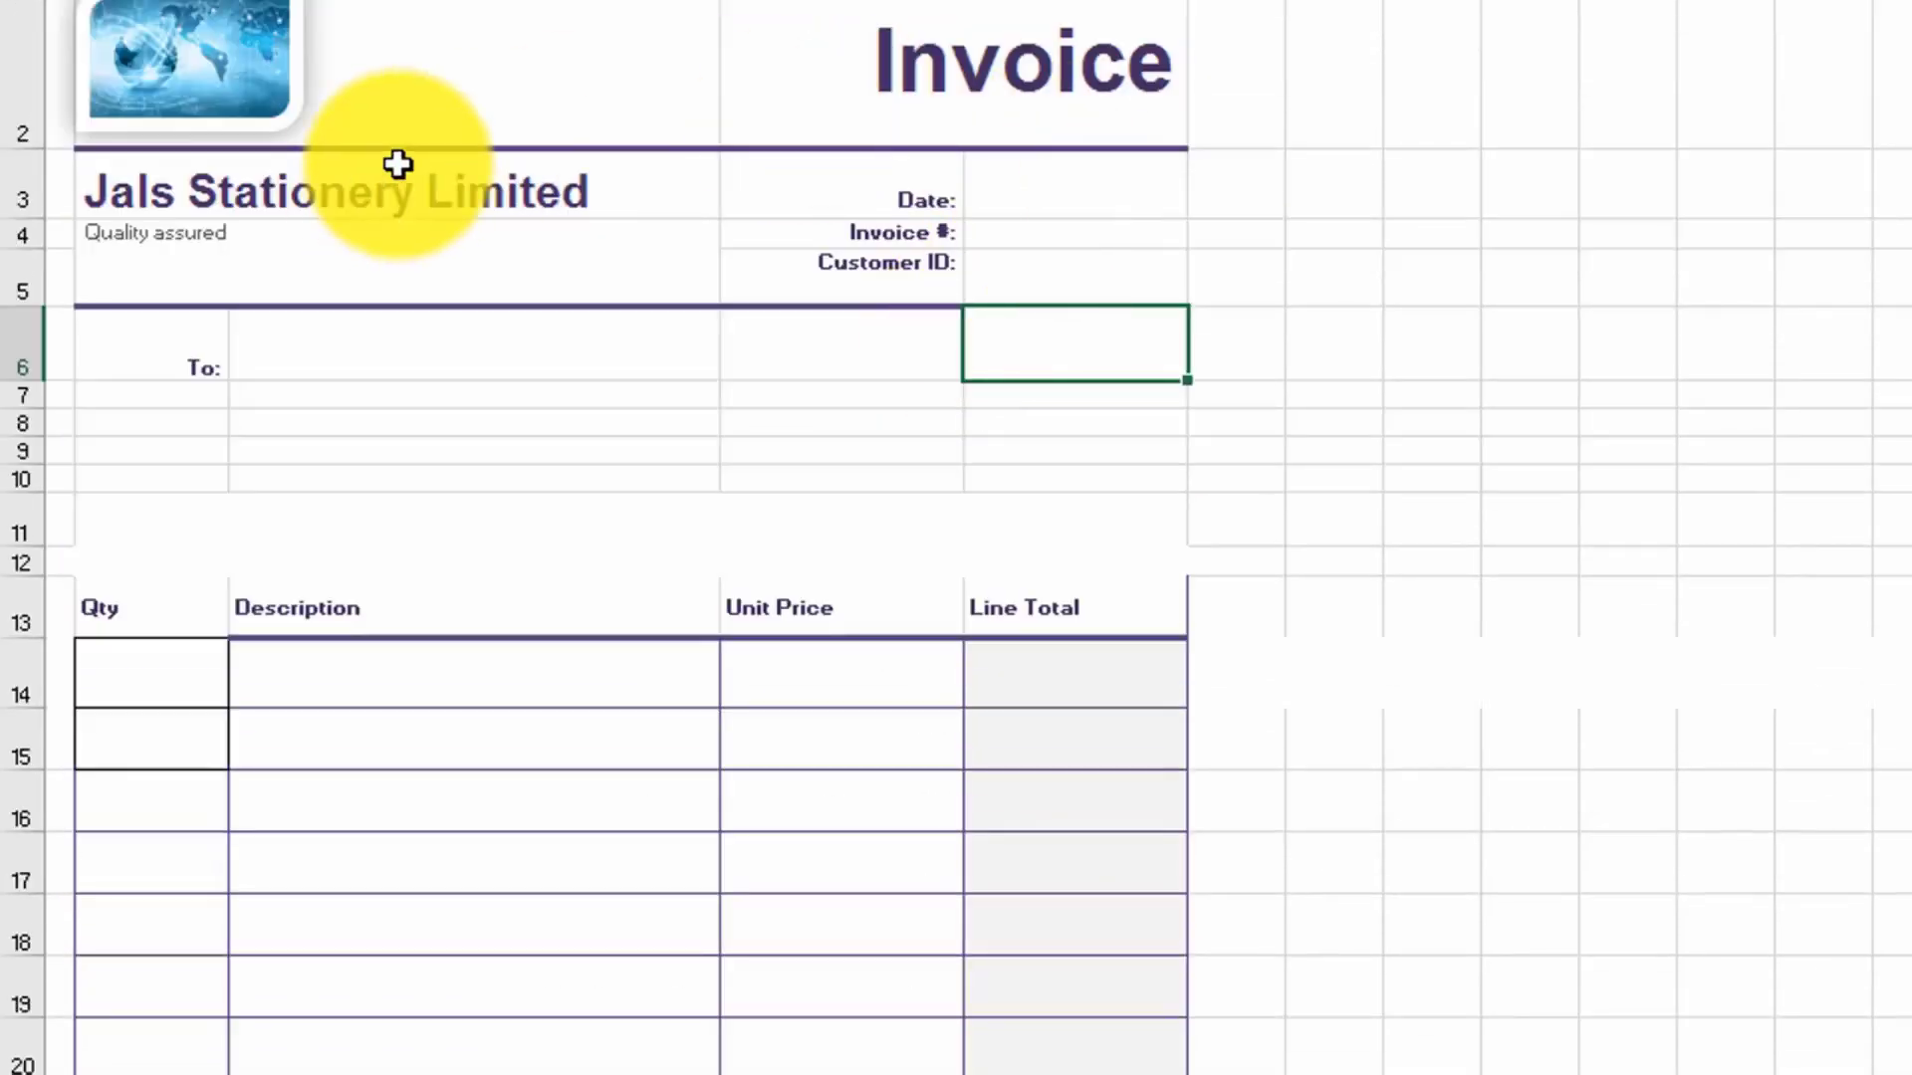
{"action": "scroll", "coordinate": [913, 582], "scroll_direction": "down", "scroll_amount": 3}
{"action": "scroll", "coordinate": [913, 582], "scroll_direction": "down", "scroll_amount": 2}
{"action": "scroll", "coordinate": [913, 582], "scroll_direction": "up", "scroll_amount": 5}
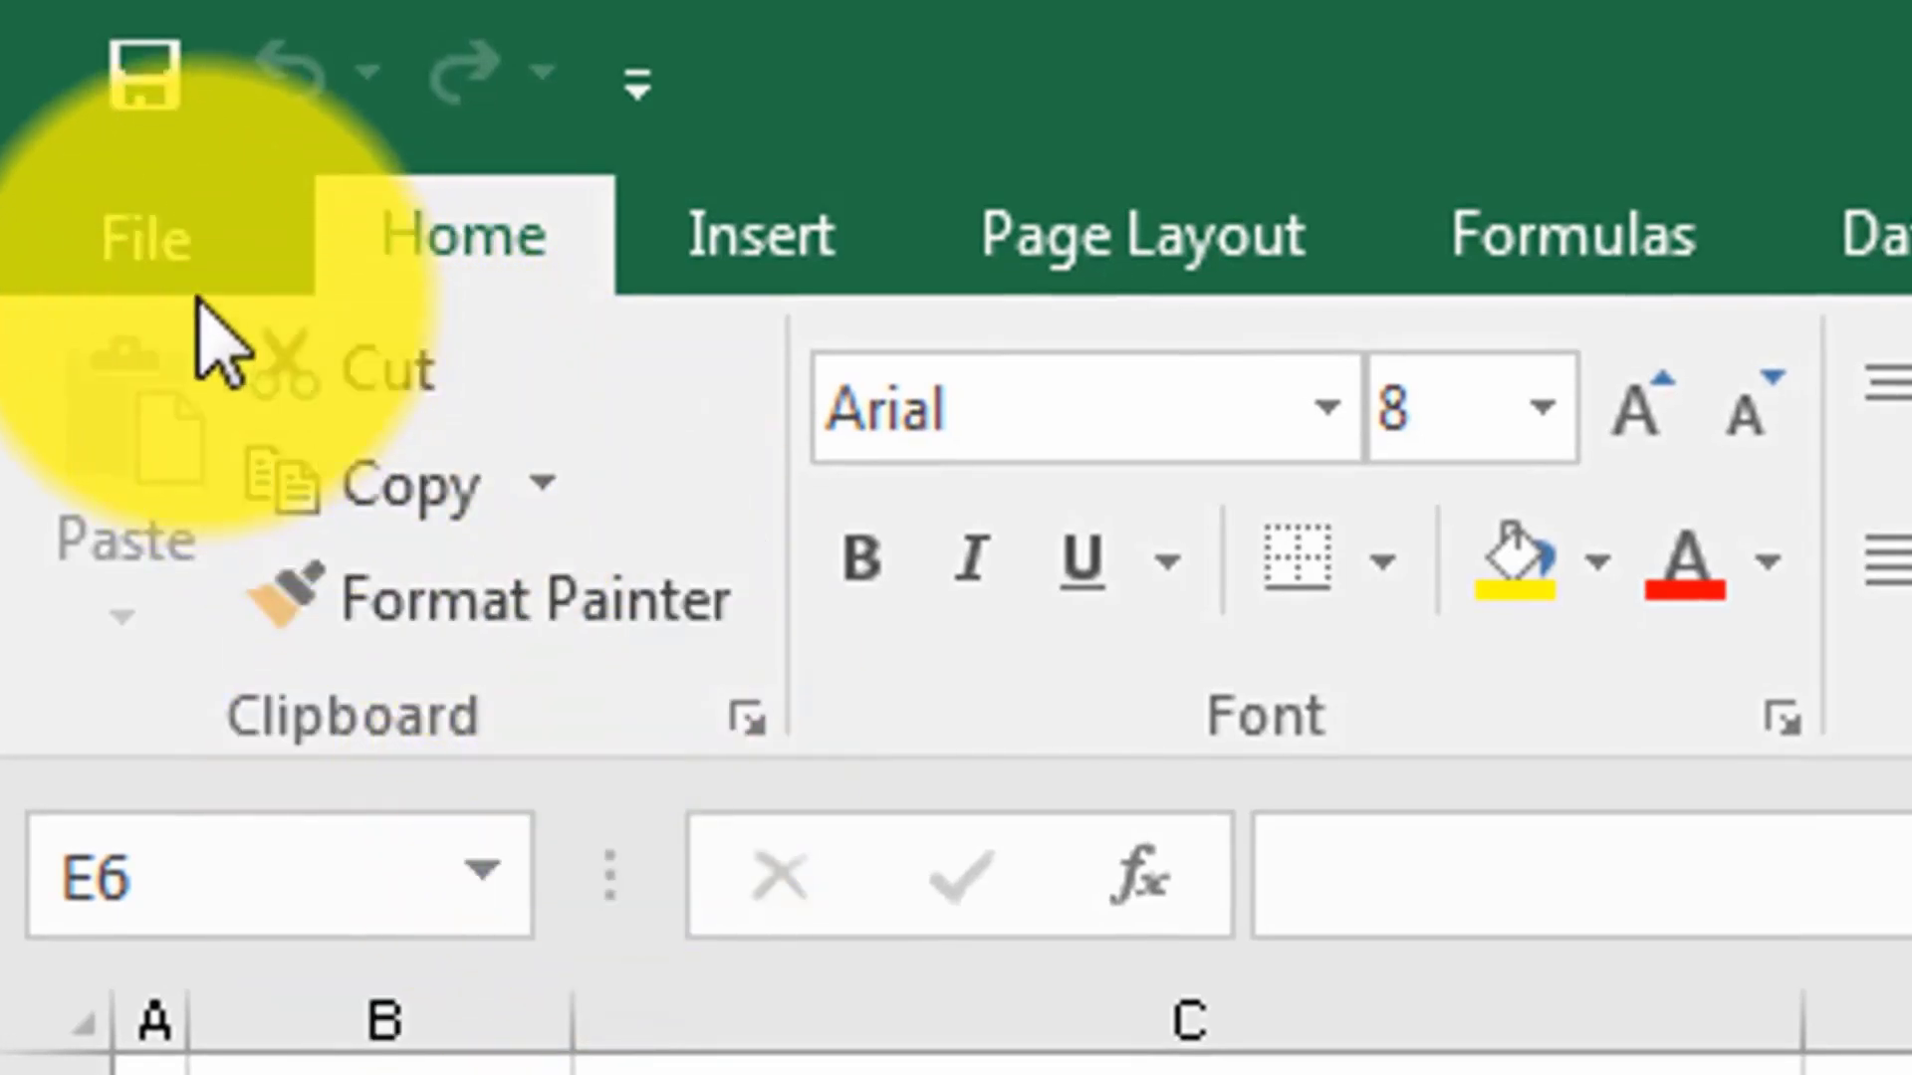
{"action": "left_click", "coordinate": [150, 249]}
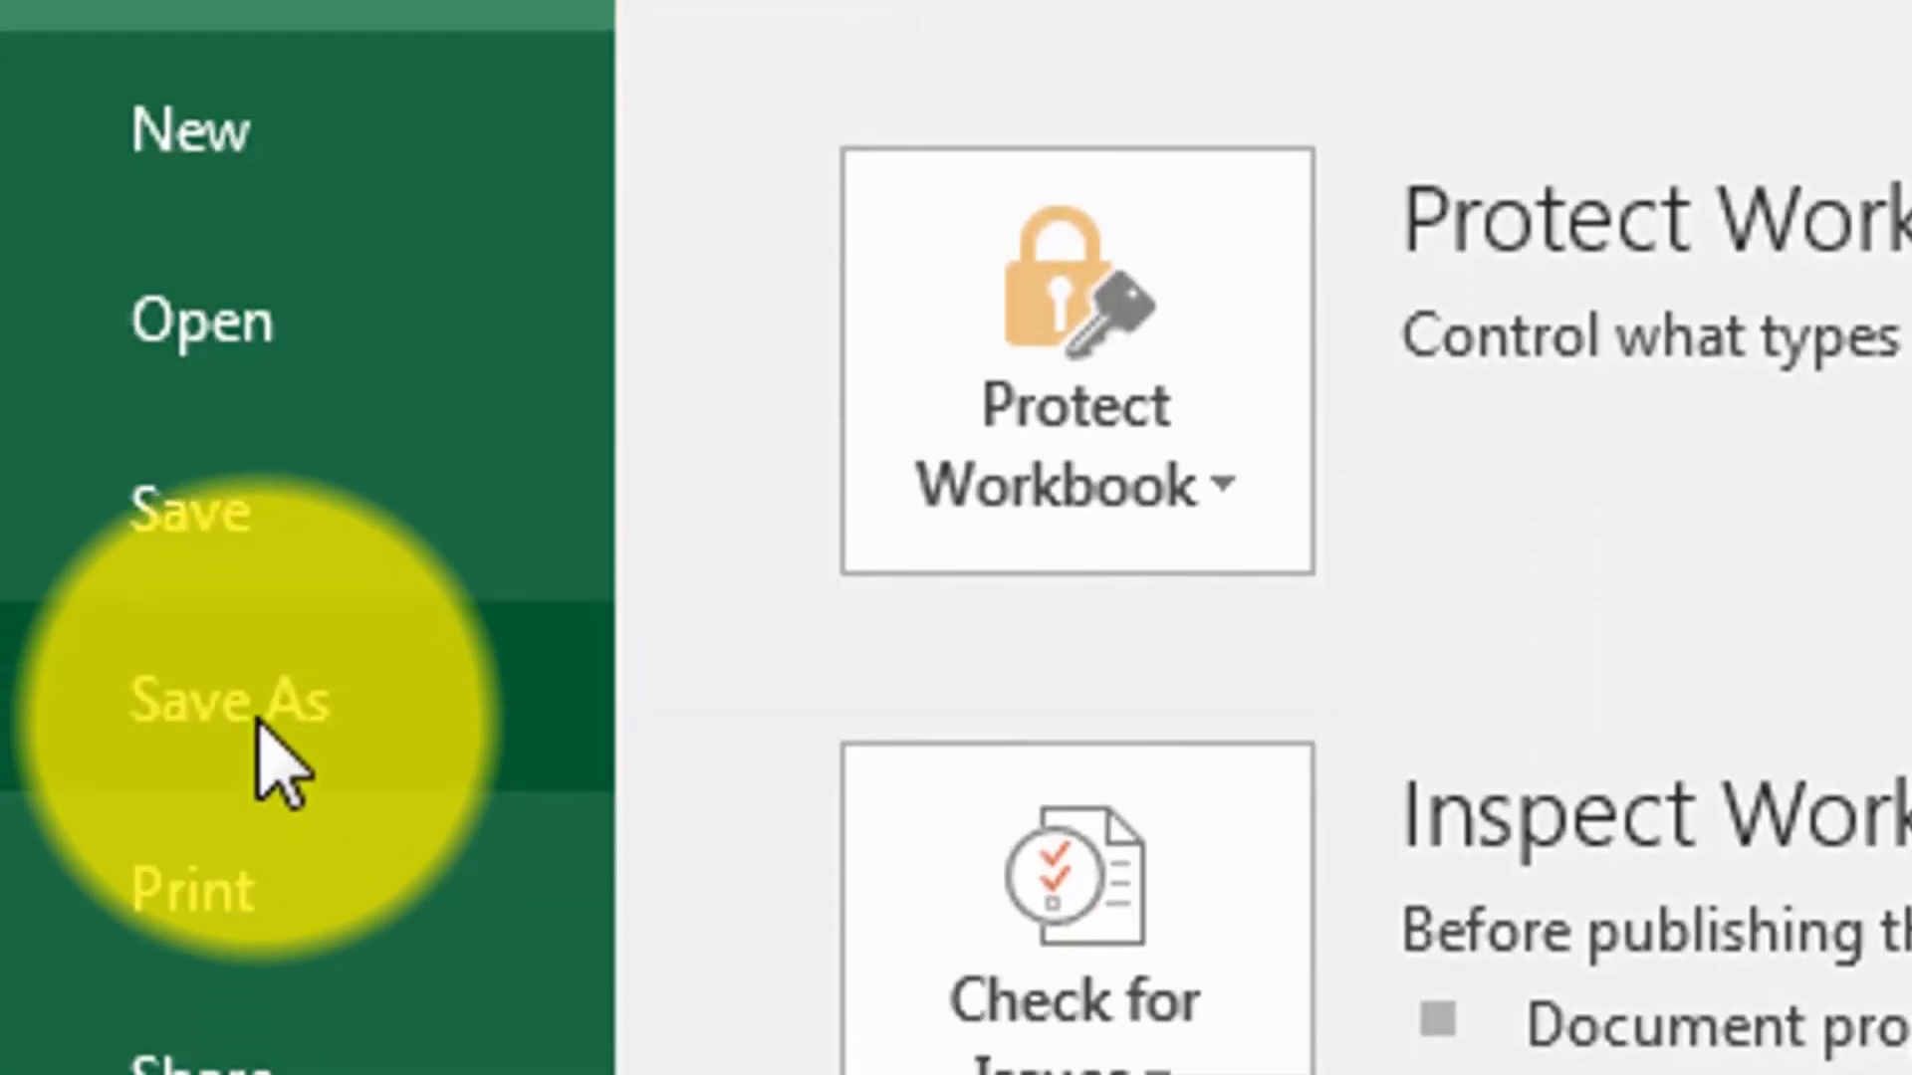
{"action": "left_click", "coordinate": [259, 727]}
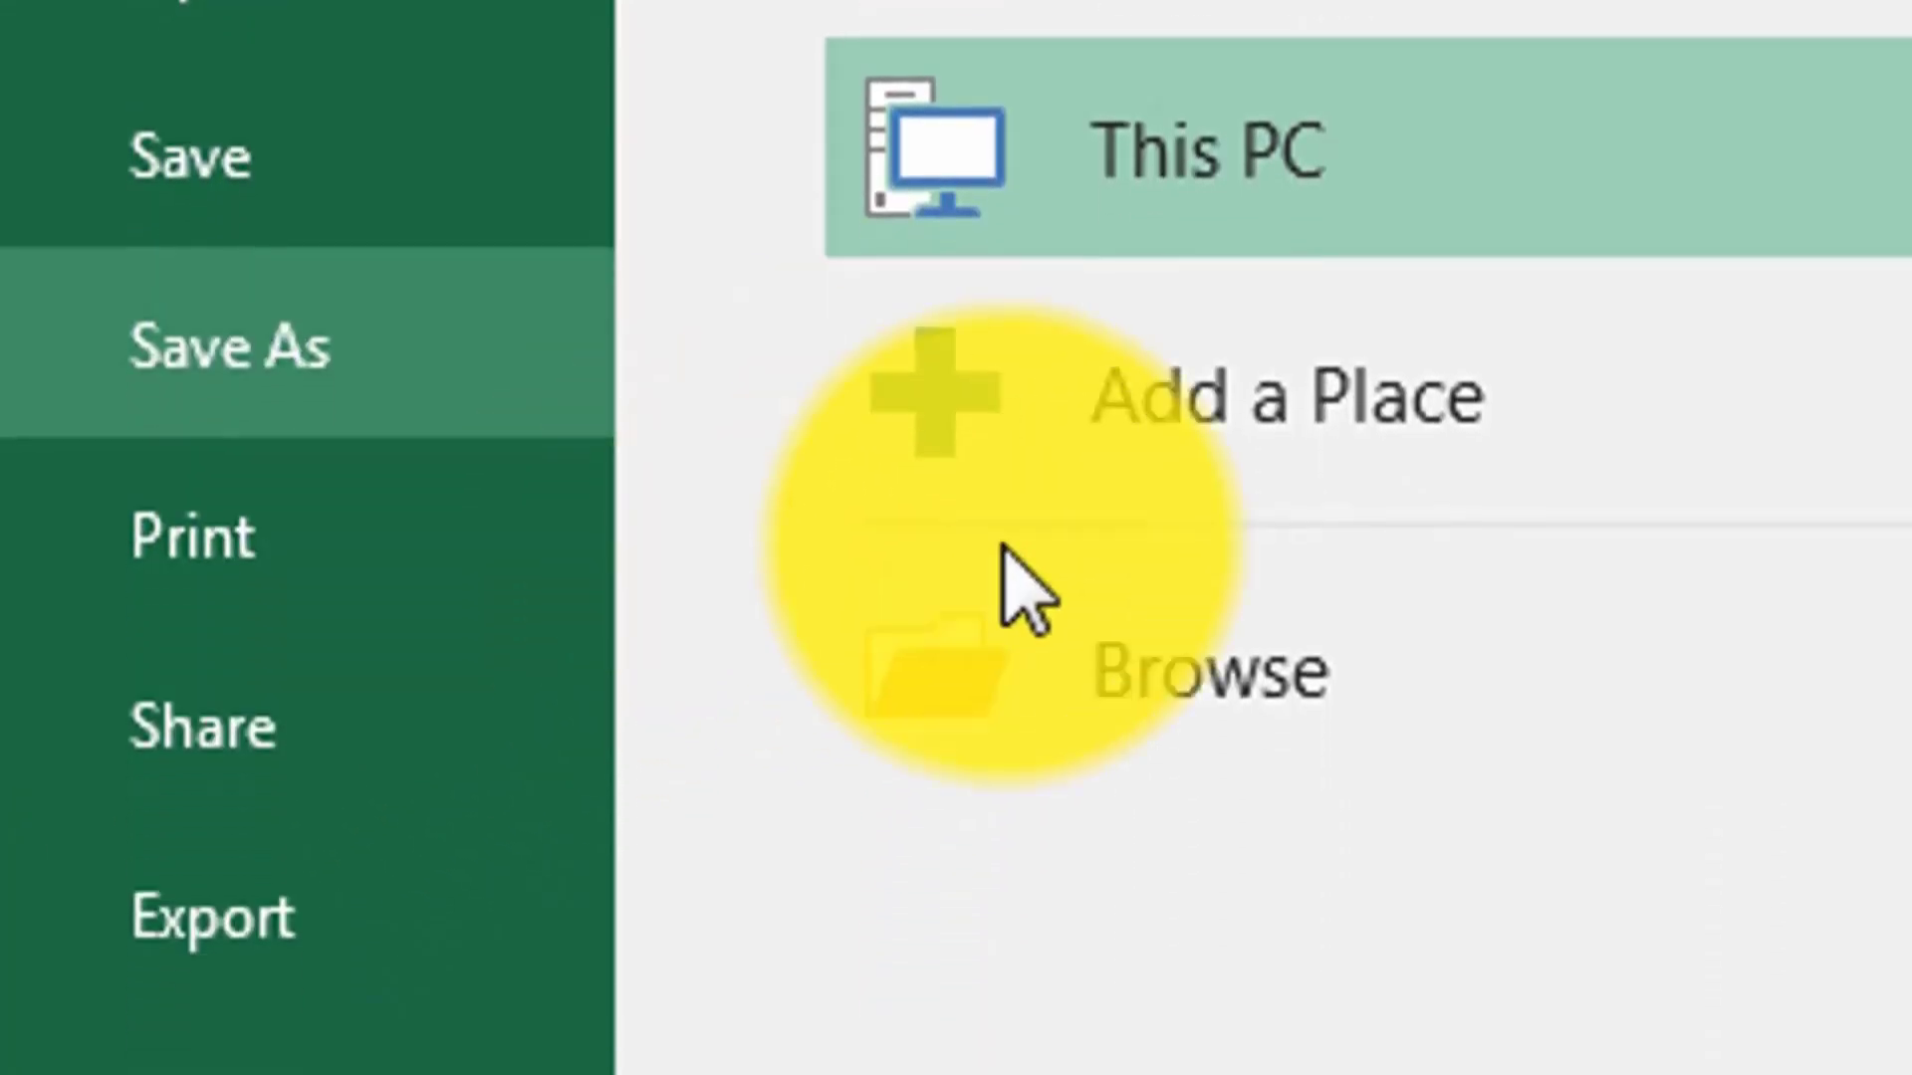
{"action": "left_click", "coordinate": [1133, 986]}
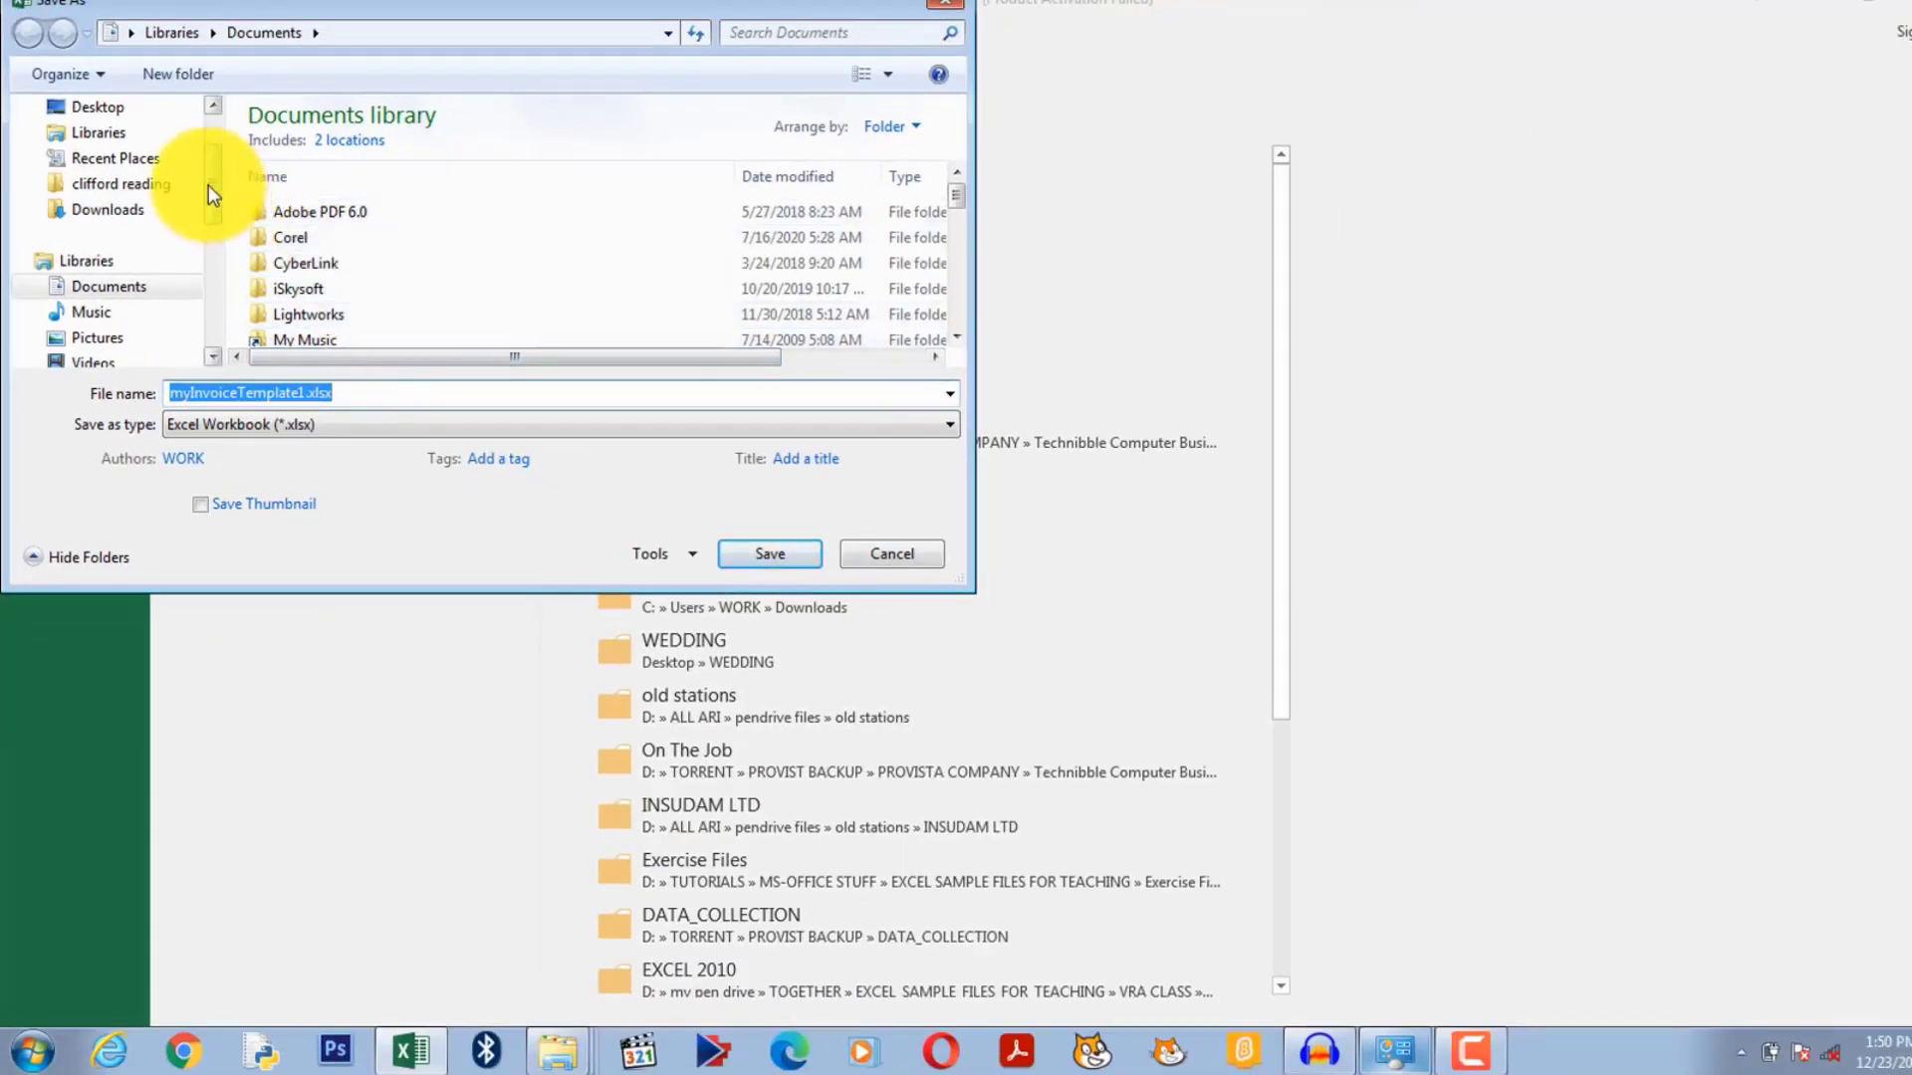
{"action": "scroll", "coordinate": [214, 183], "scroll_direction": "up", "scroll_amount": 2}
{"action": "left_click", "coordinate": [134, 196]}
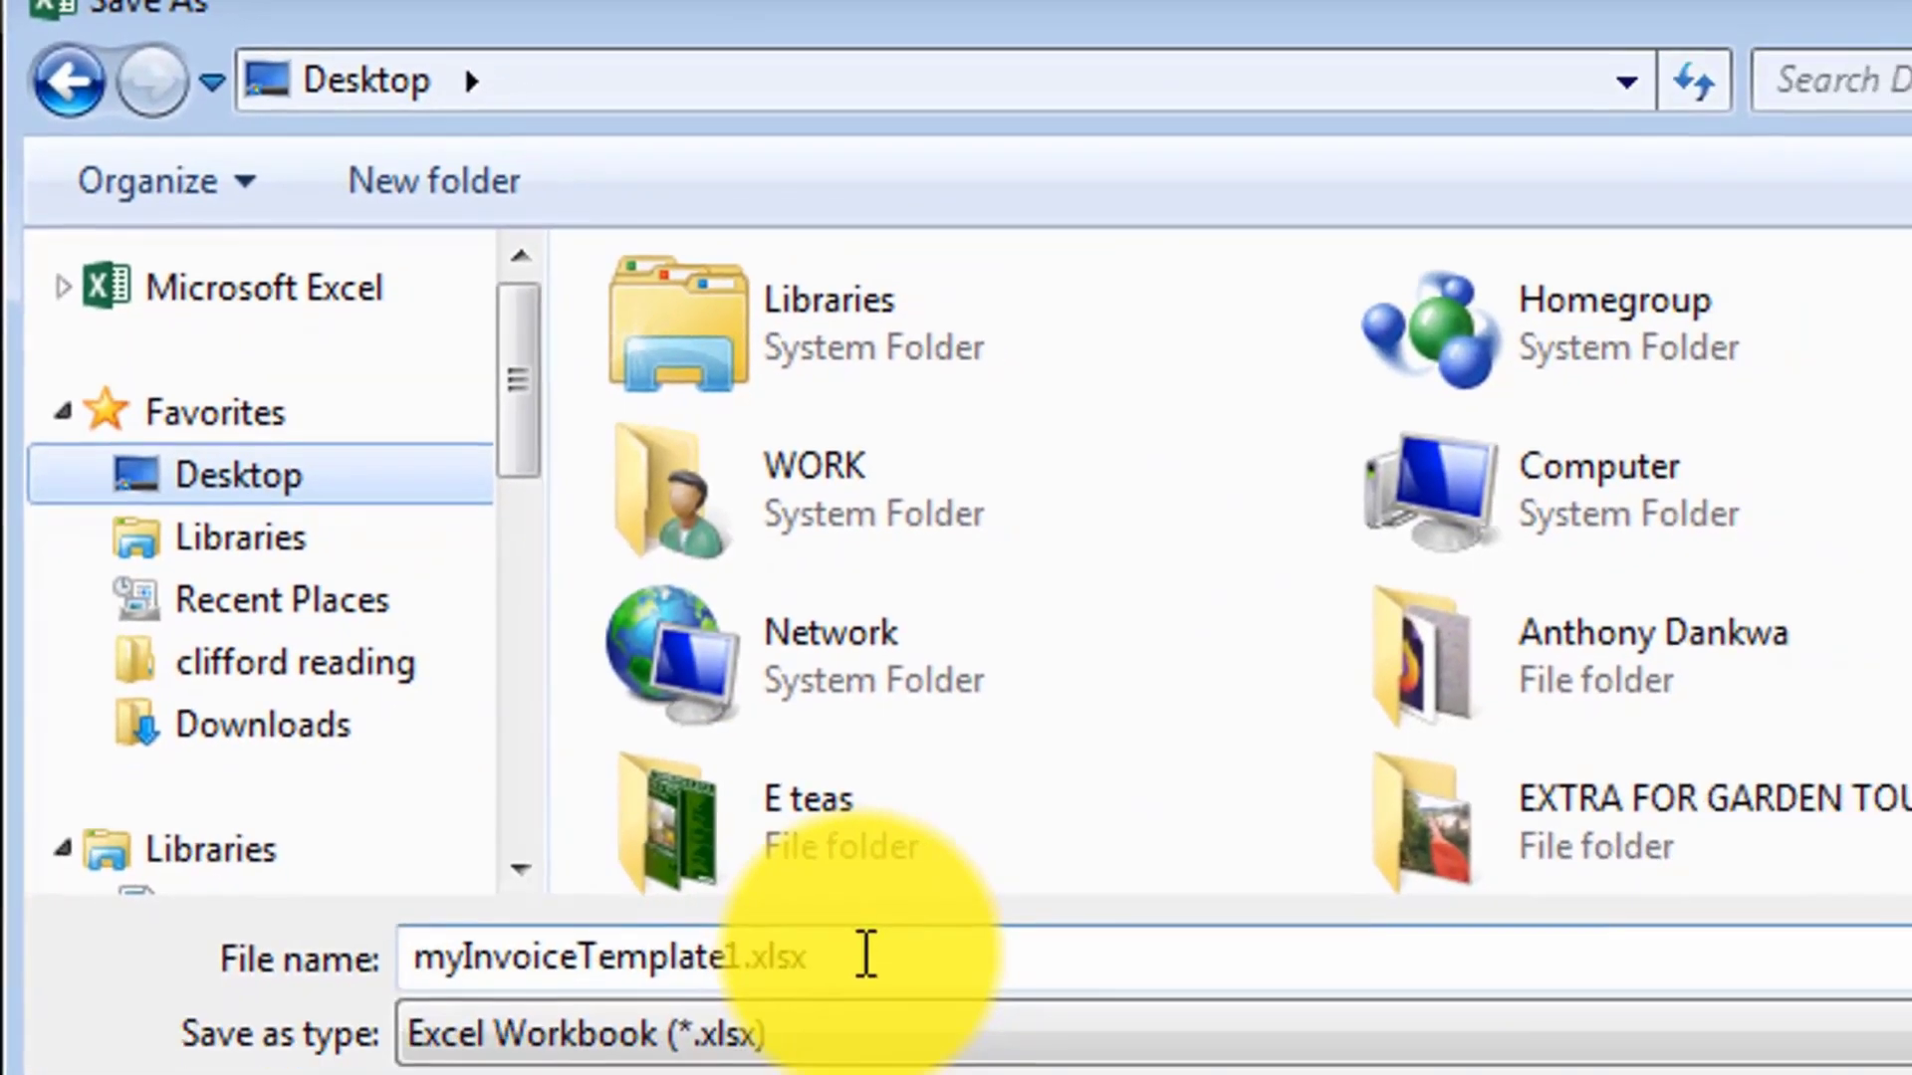
Step: Replace the existing file name with MY NEW TEMPLATE
{"action": "left_click_drag", "start_coordinate": [867, 956], "coordinate": [21, 947]}
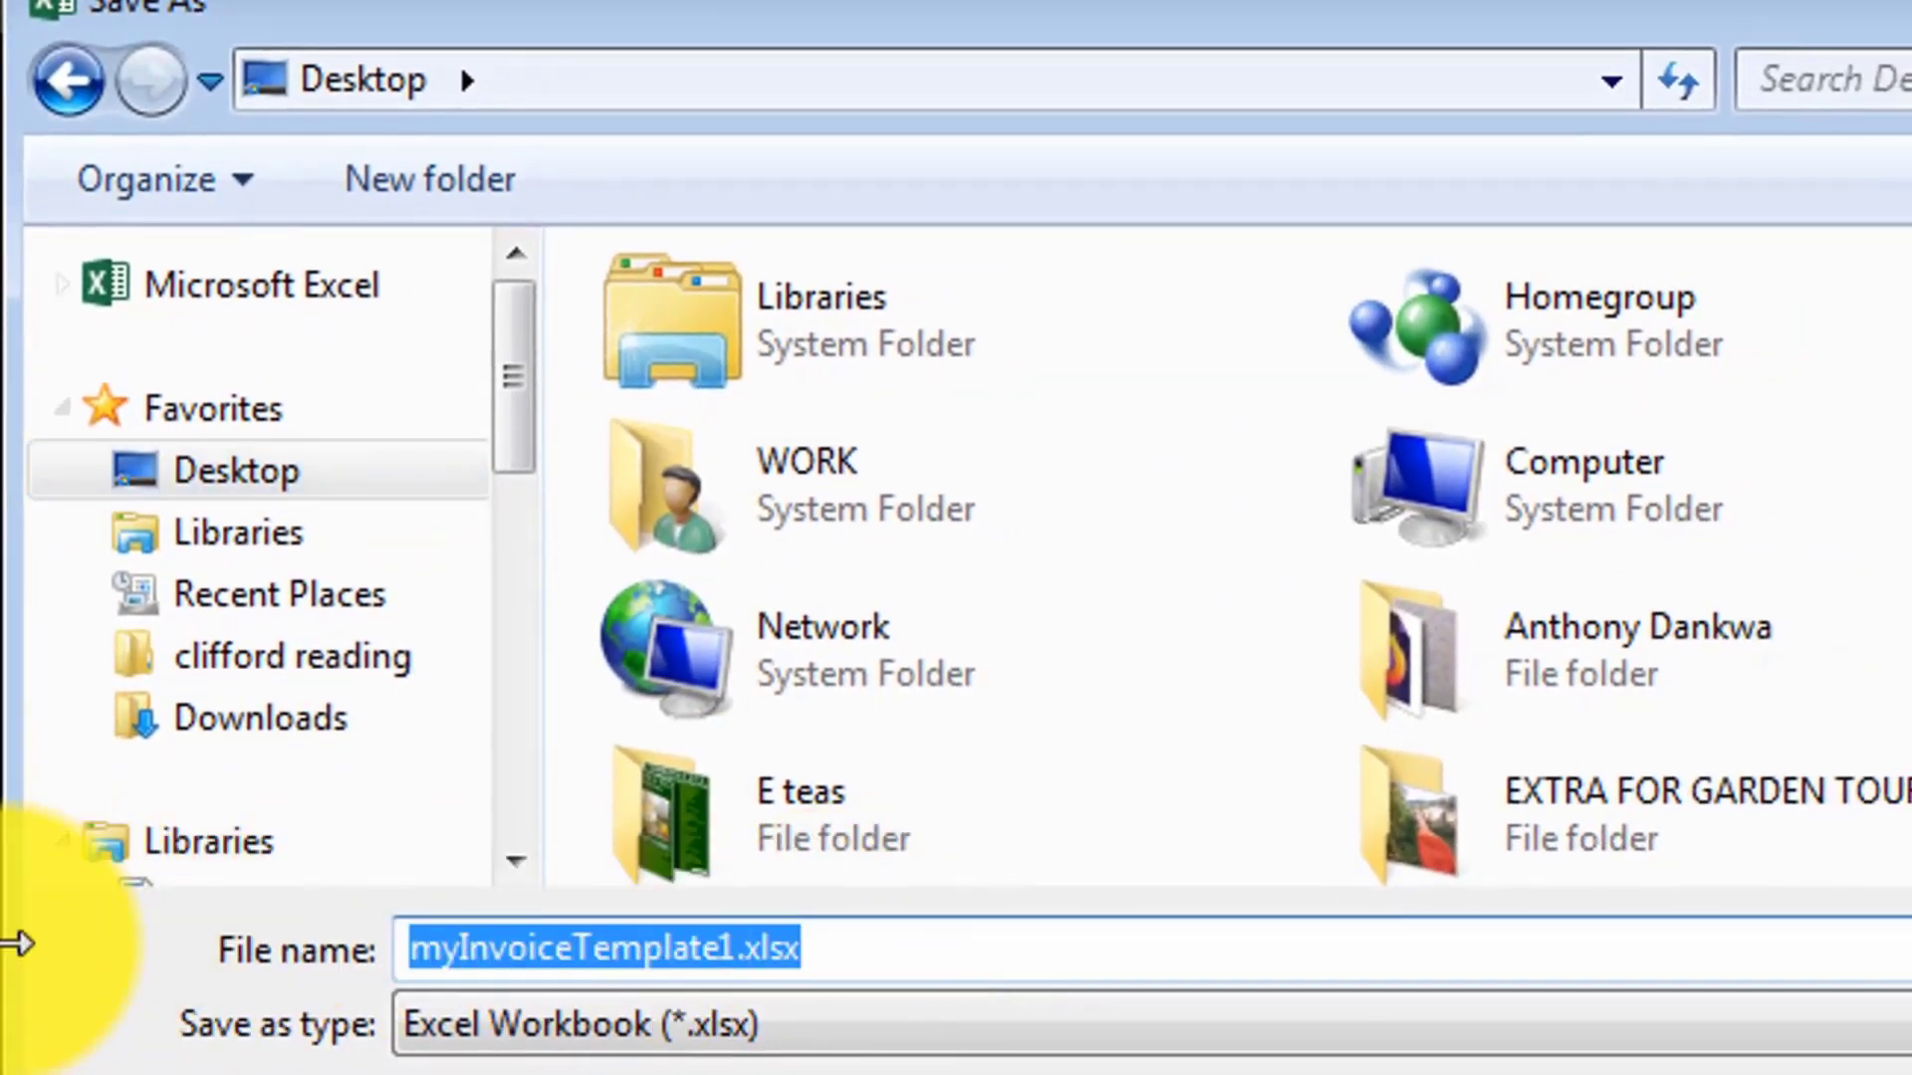
{"action": "type", "text": "m"}
{"action": "key", "text": "BackSpace"}
{"action": "type", "text": "MY"}
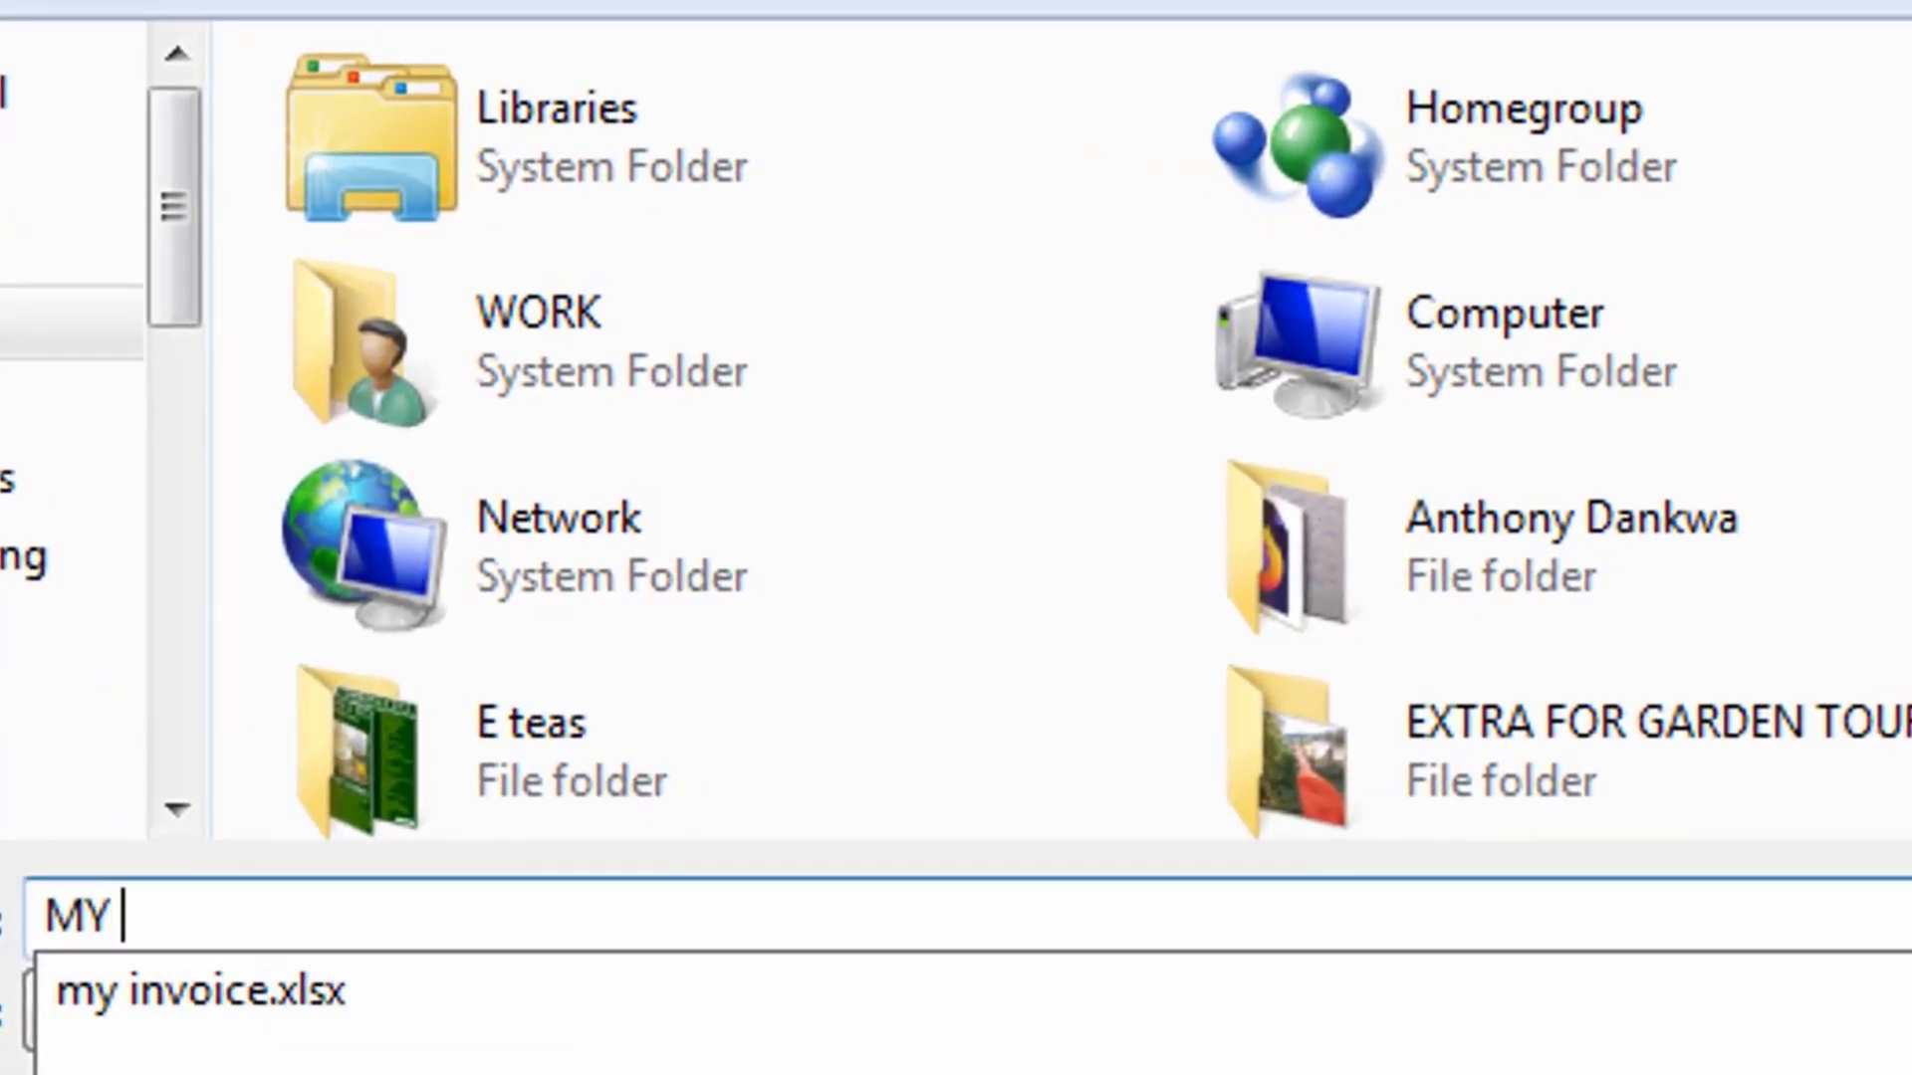
{"action": "type", "text": " NEW TEMPLAQ"}
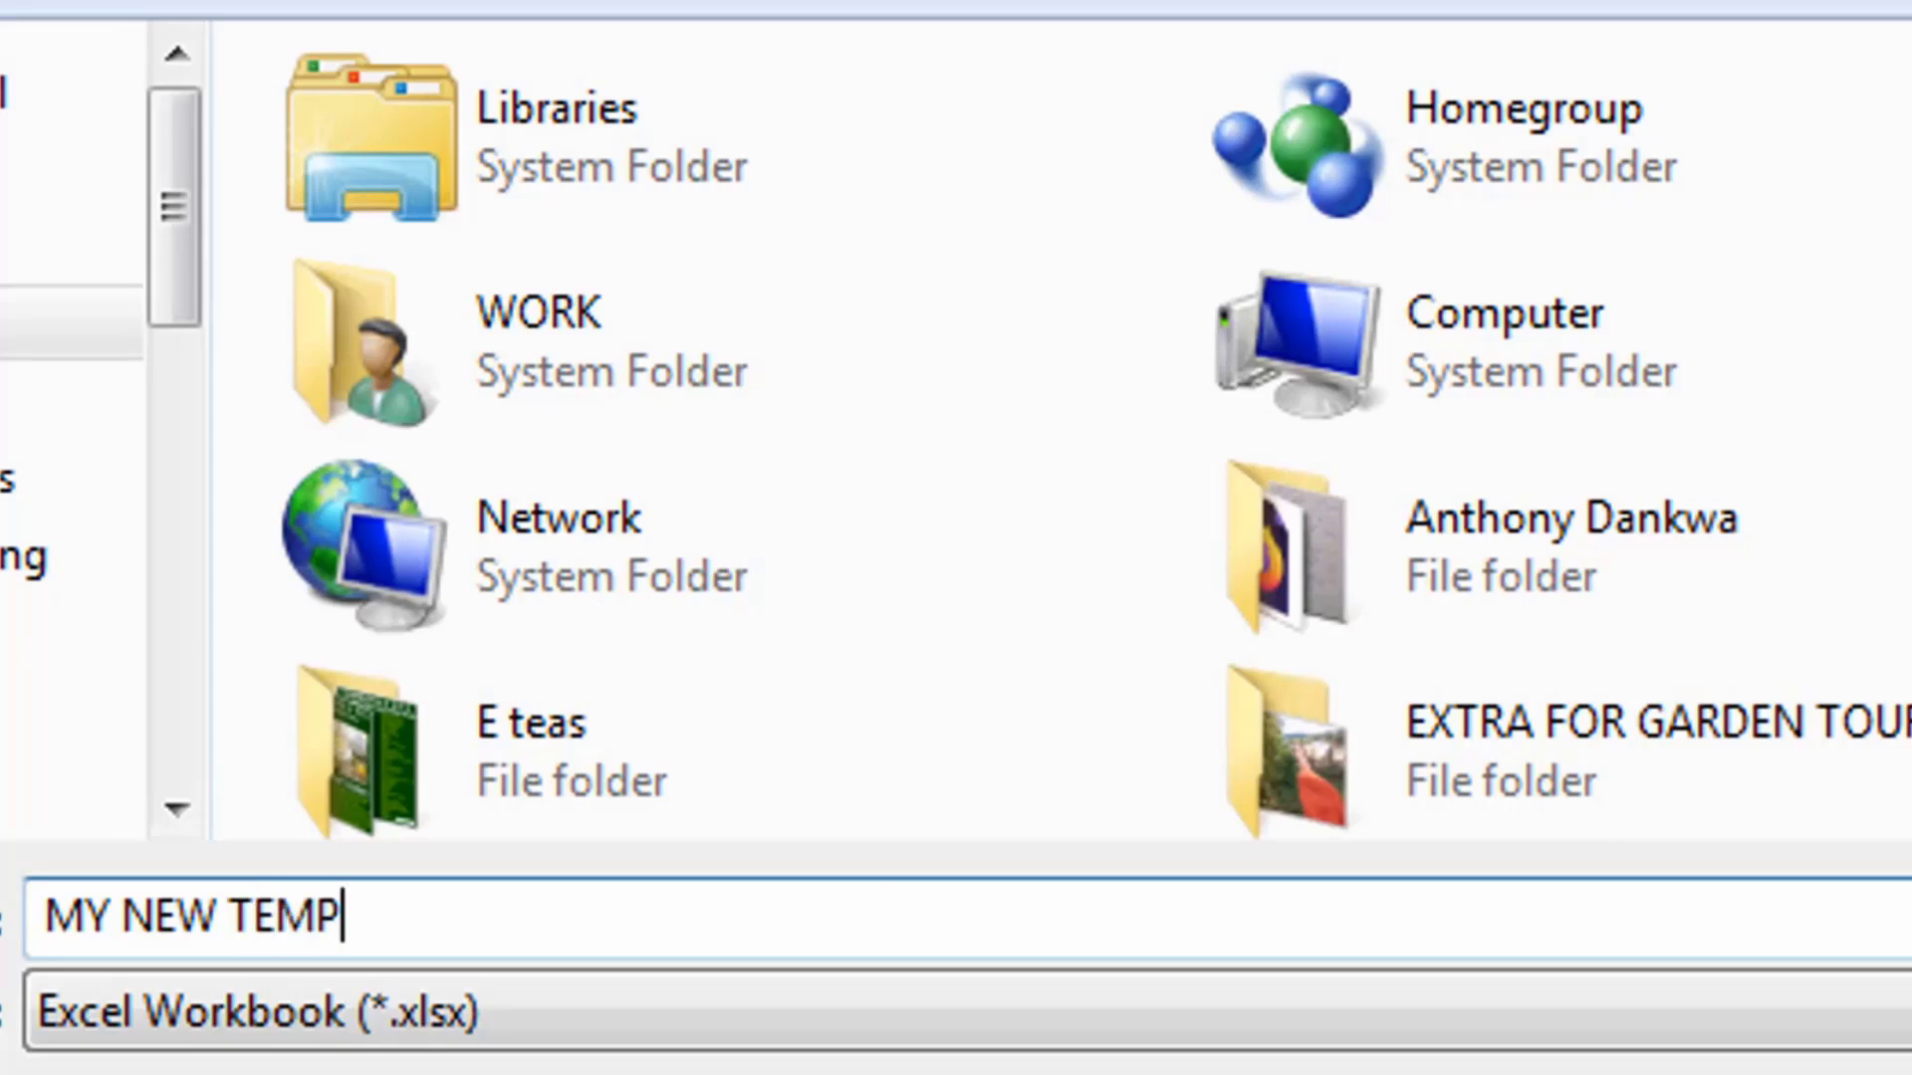
{"action": "type", "text": "TE"}
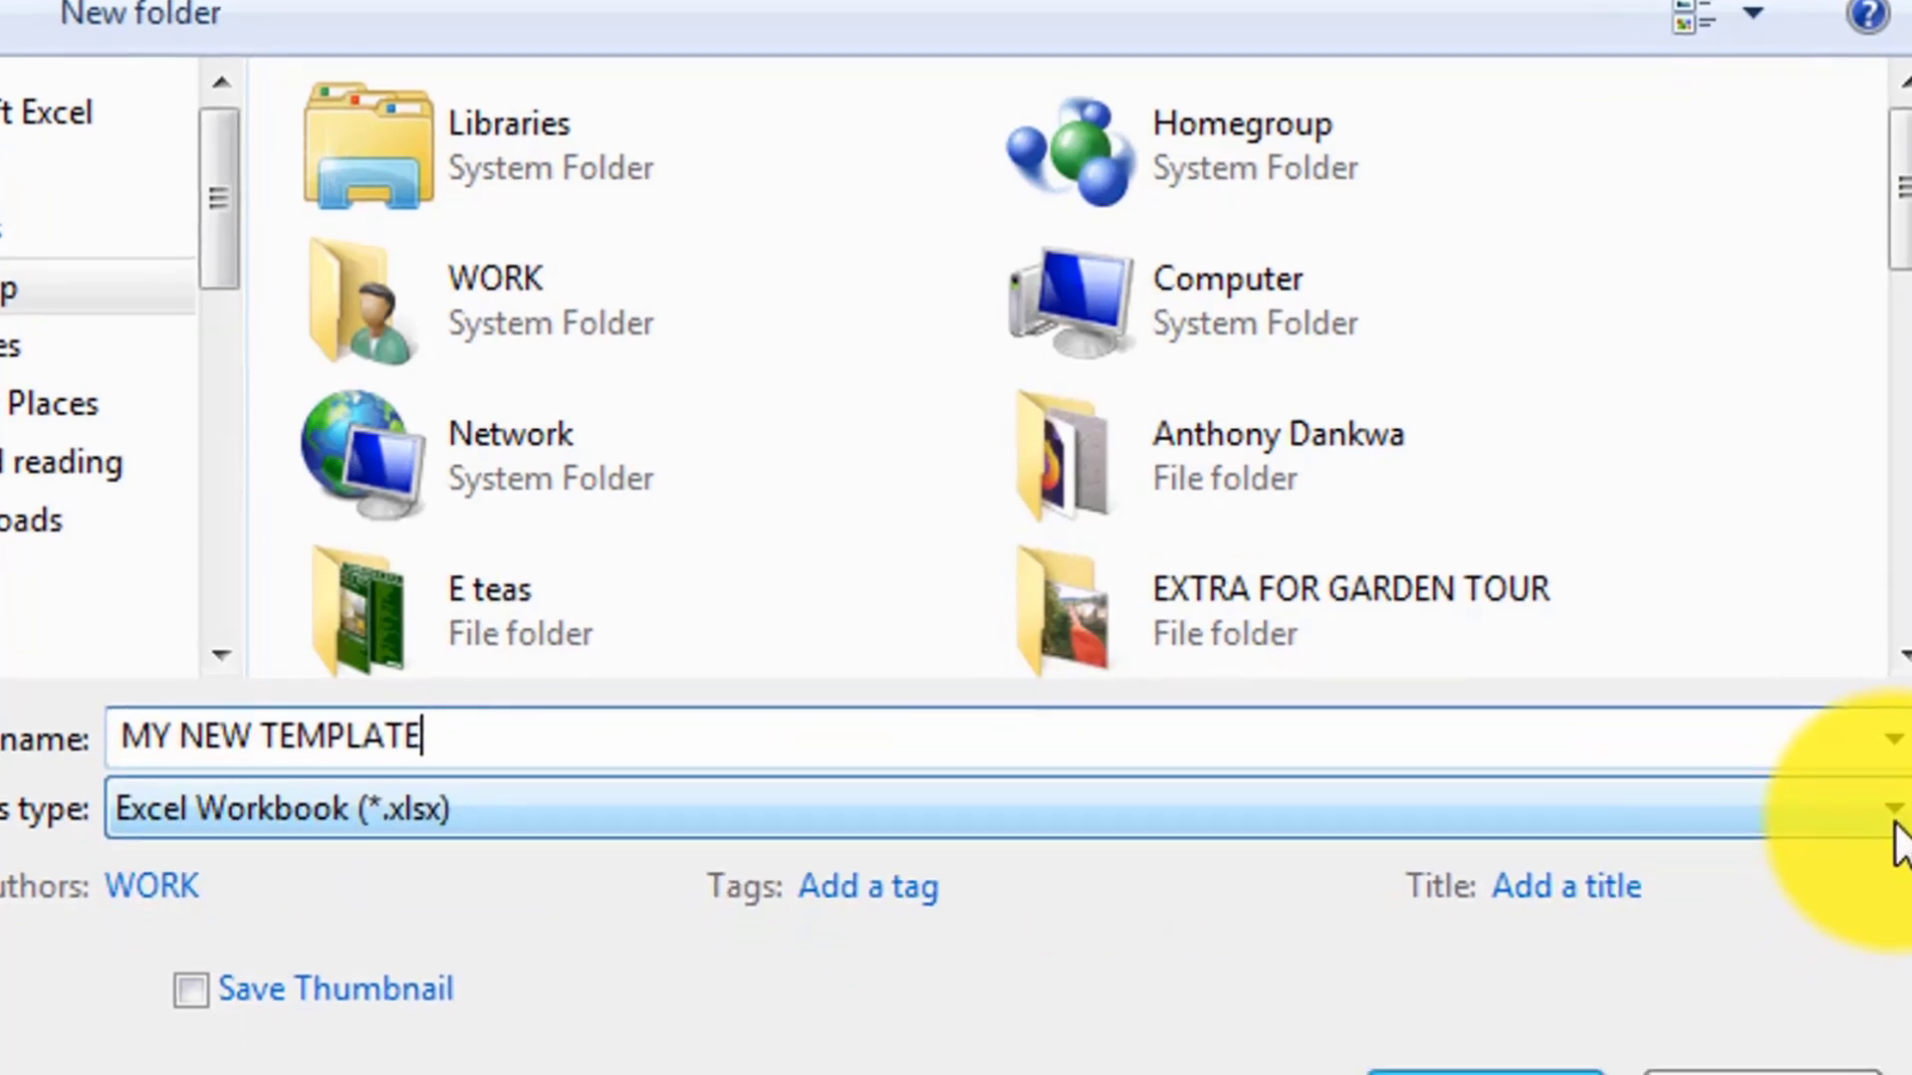
Step: Save the invoice to the Desktop as the Excel Template MY NEW TEMPLATE.xltx
{"action": "left_click", "coordinate": [1860, 844]}
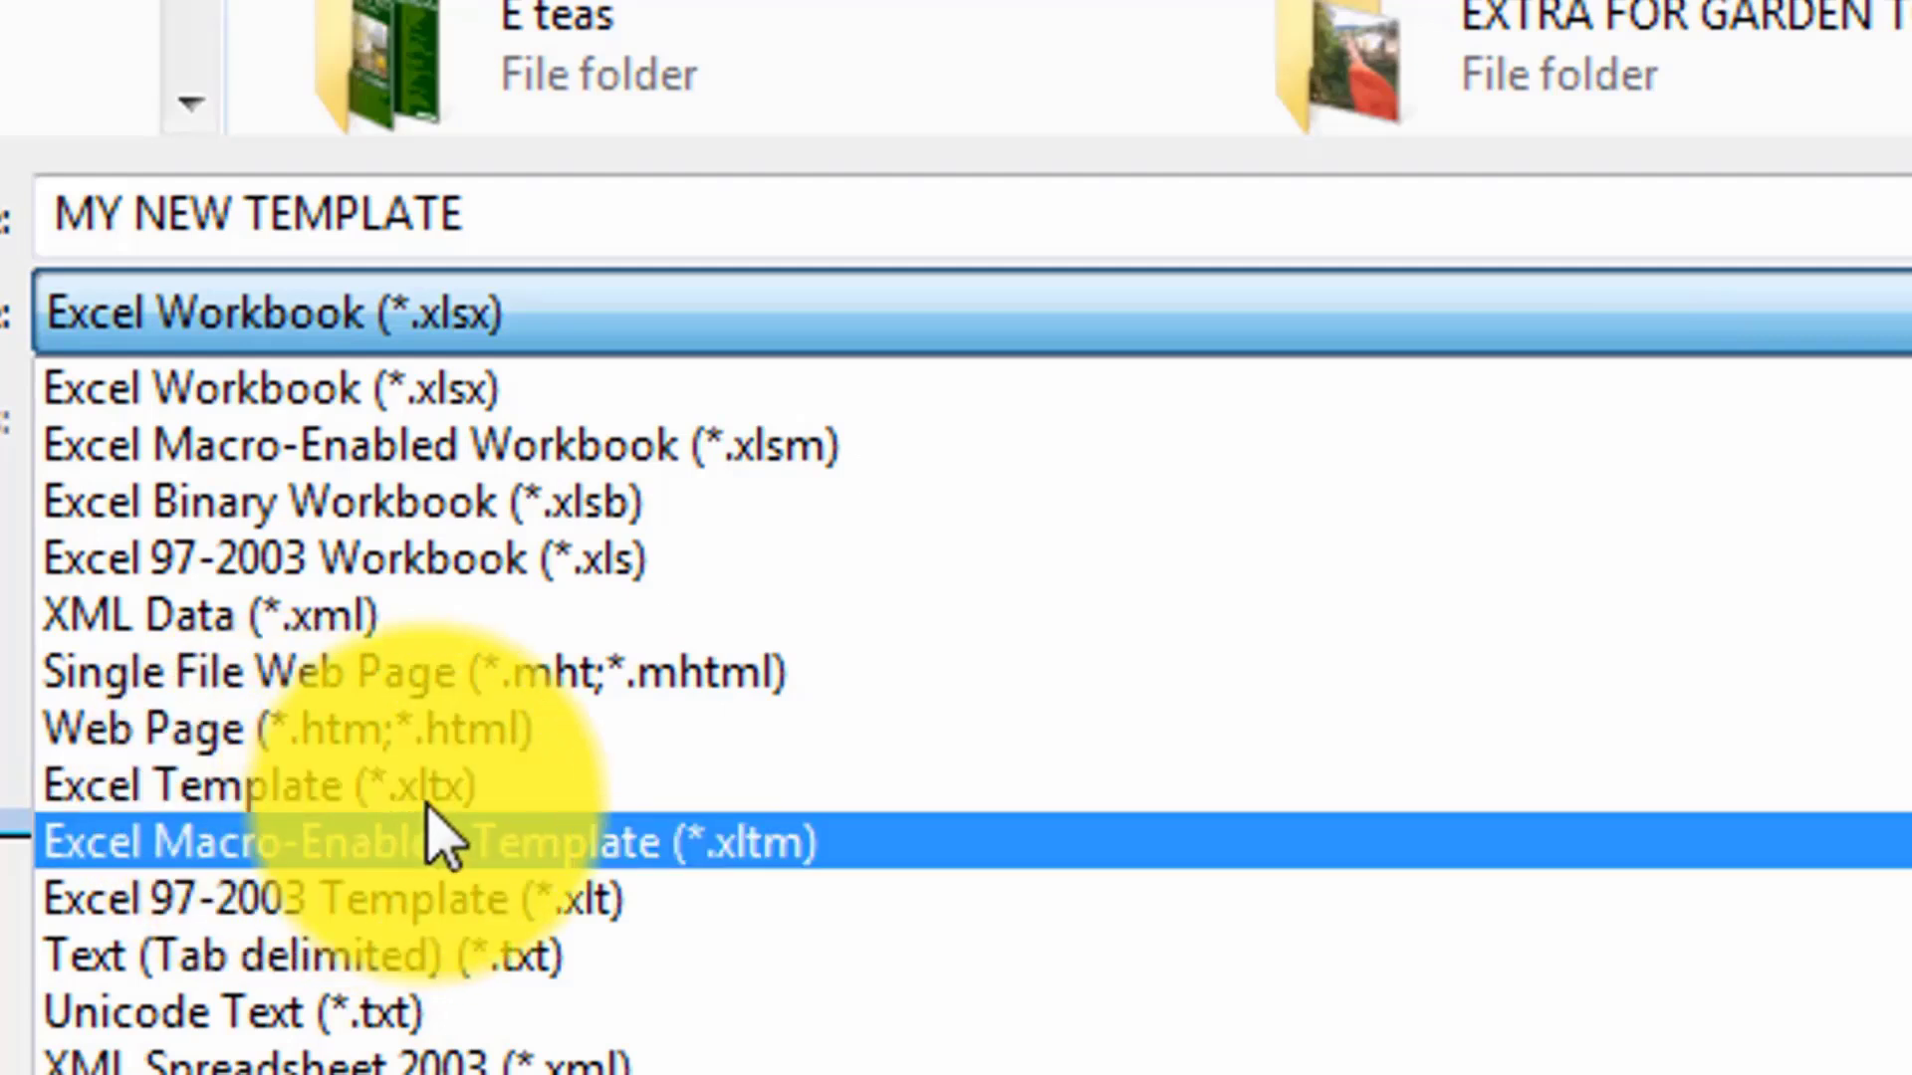
{"action": "left_click", "coordinate": [439, 811]}
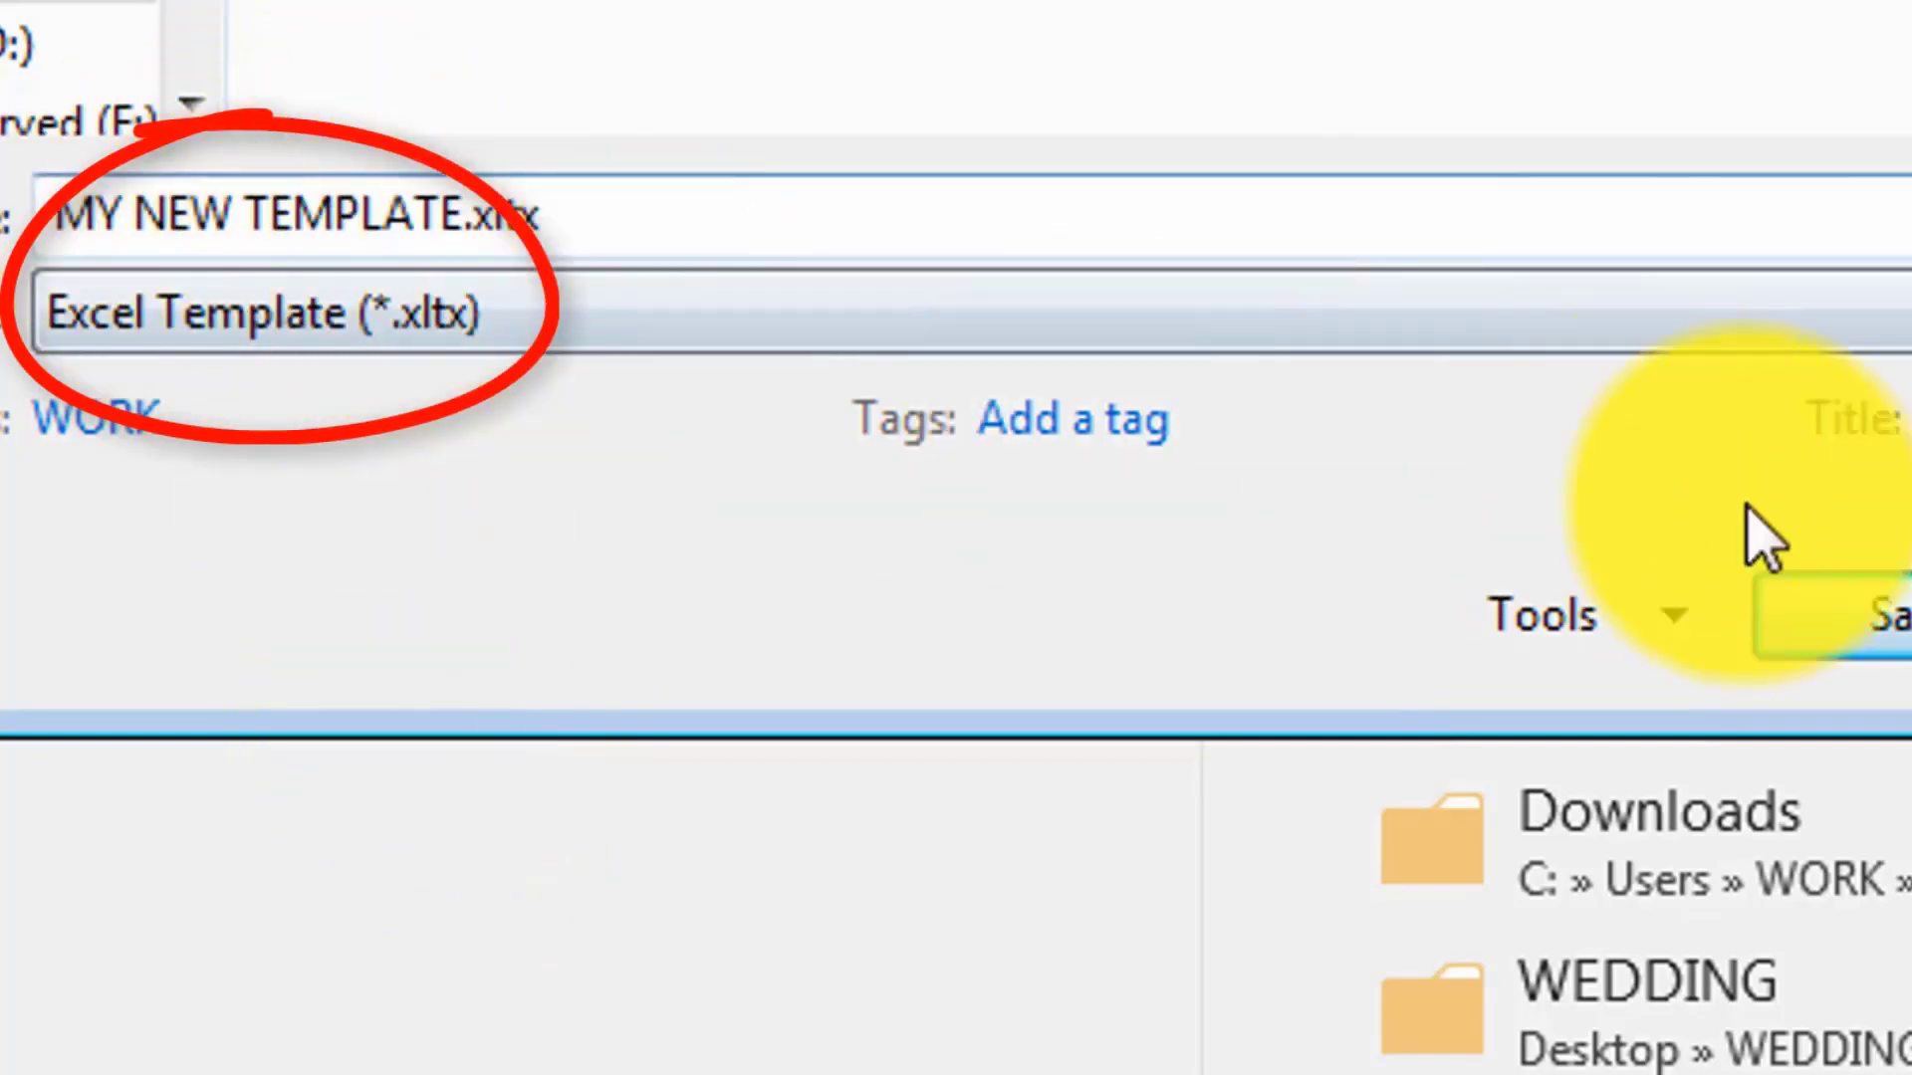
{"action": "left_click", "coordinate": [1892, 628]}
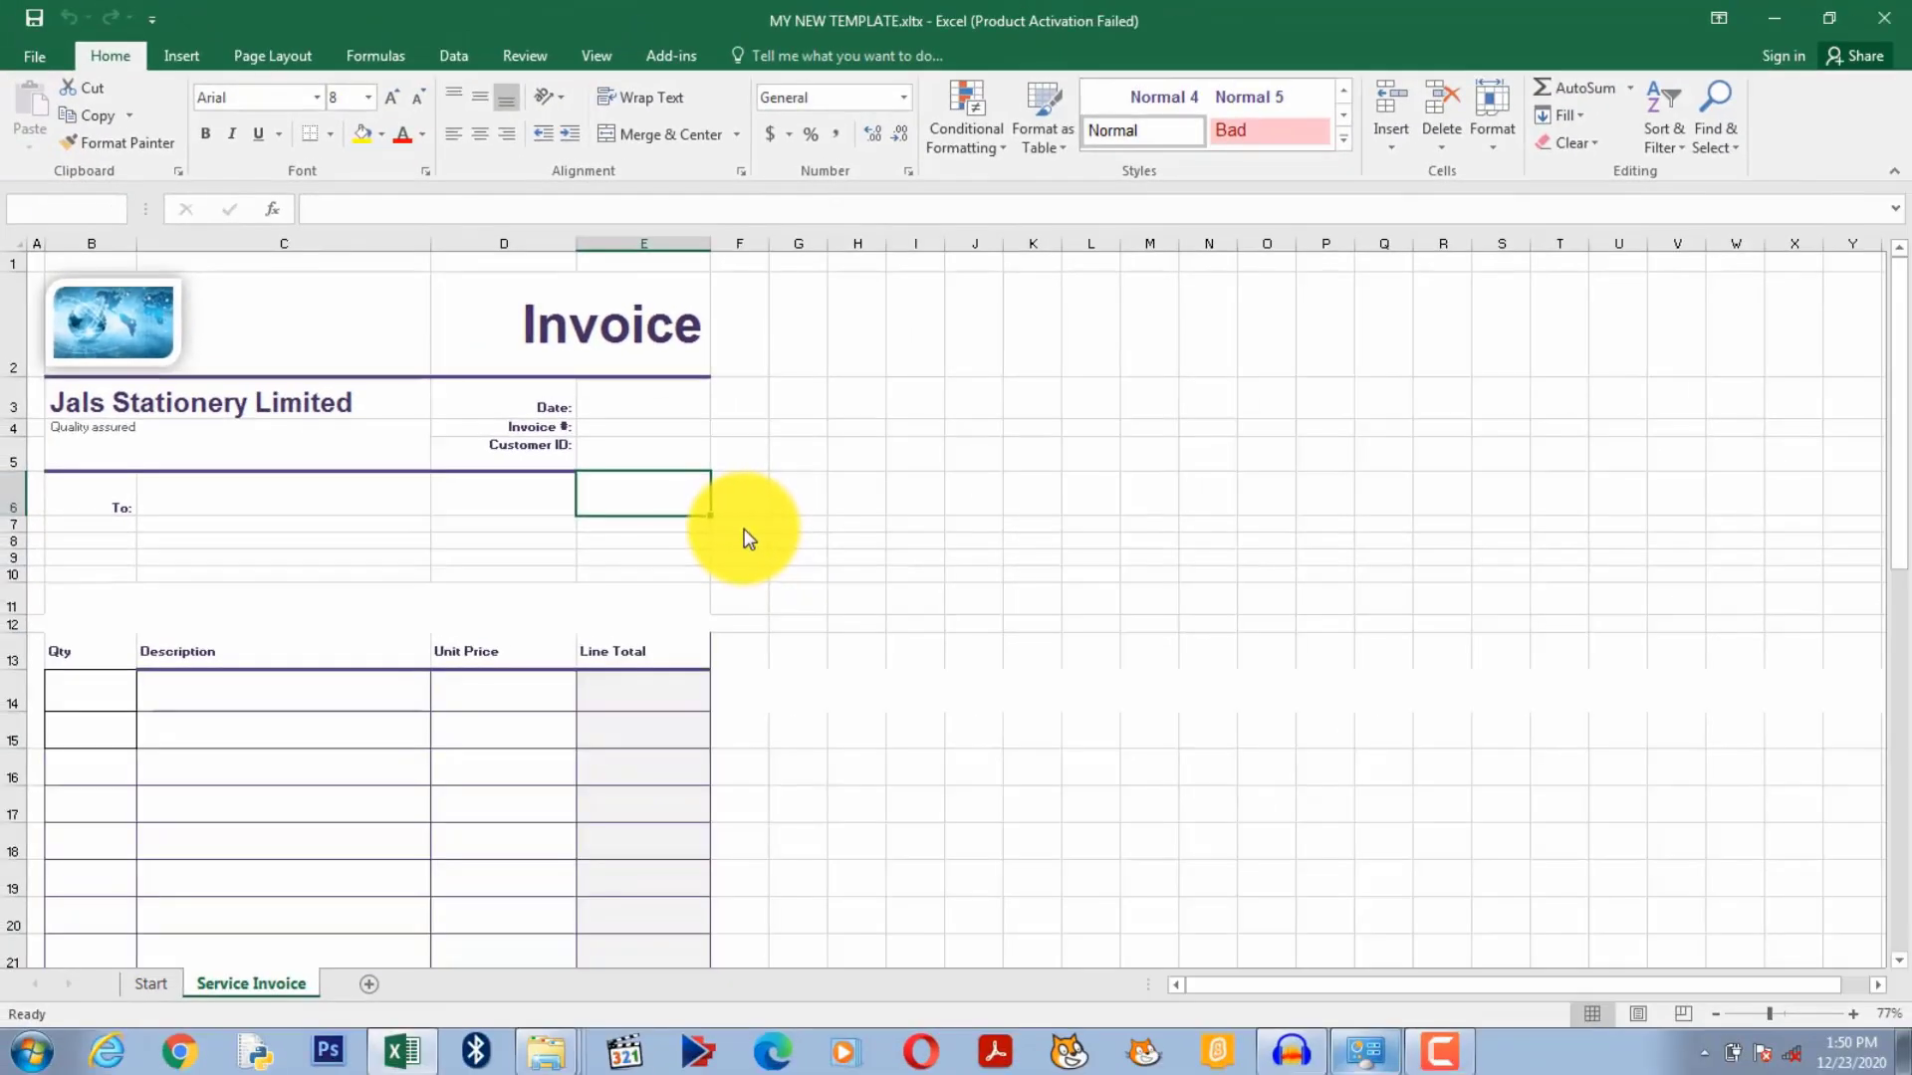
{"action": "scroll", "coordinate": [744, 530], "scroll_direction": "down", "scroll_amount": 4}
{"action": "scroll", "coordinate": [743, 528], "scroll_direction": "up", "scroll_amount": 3}
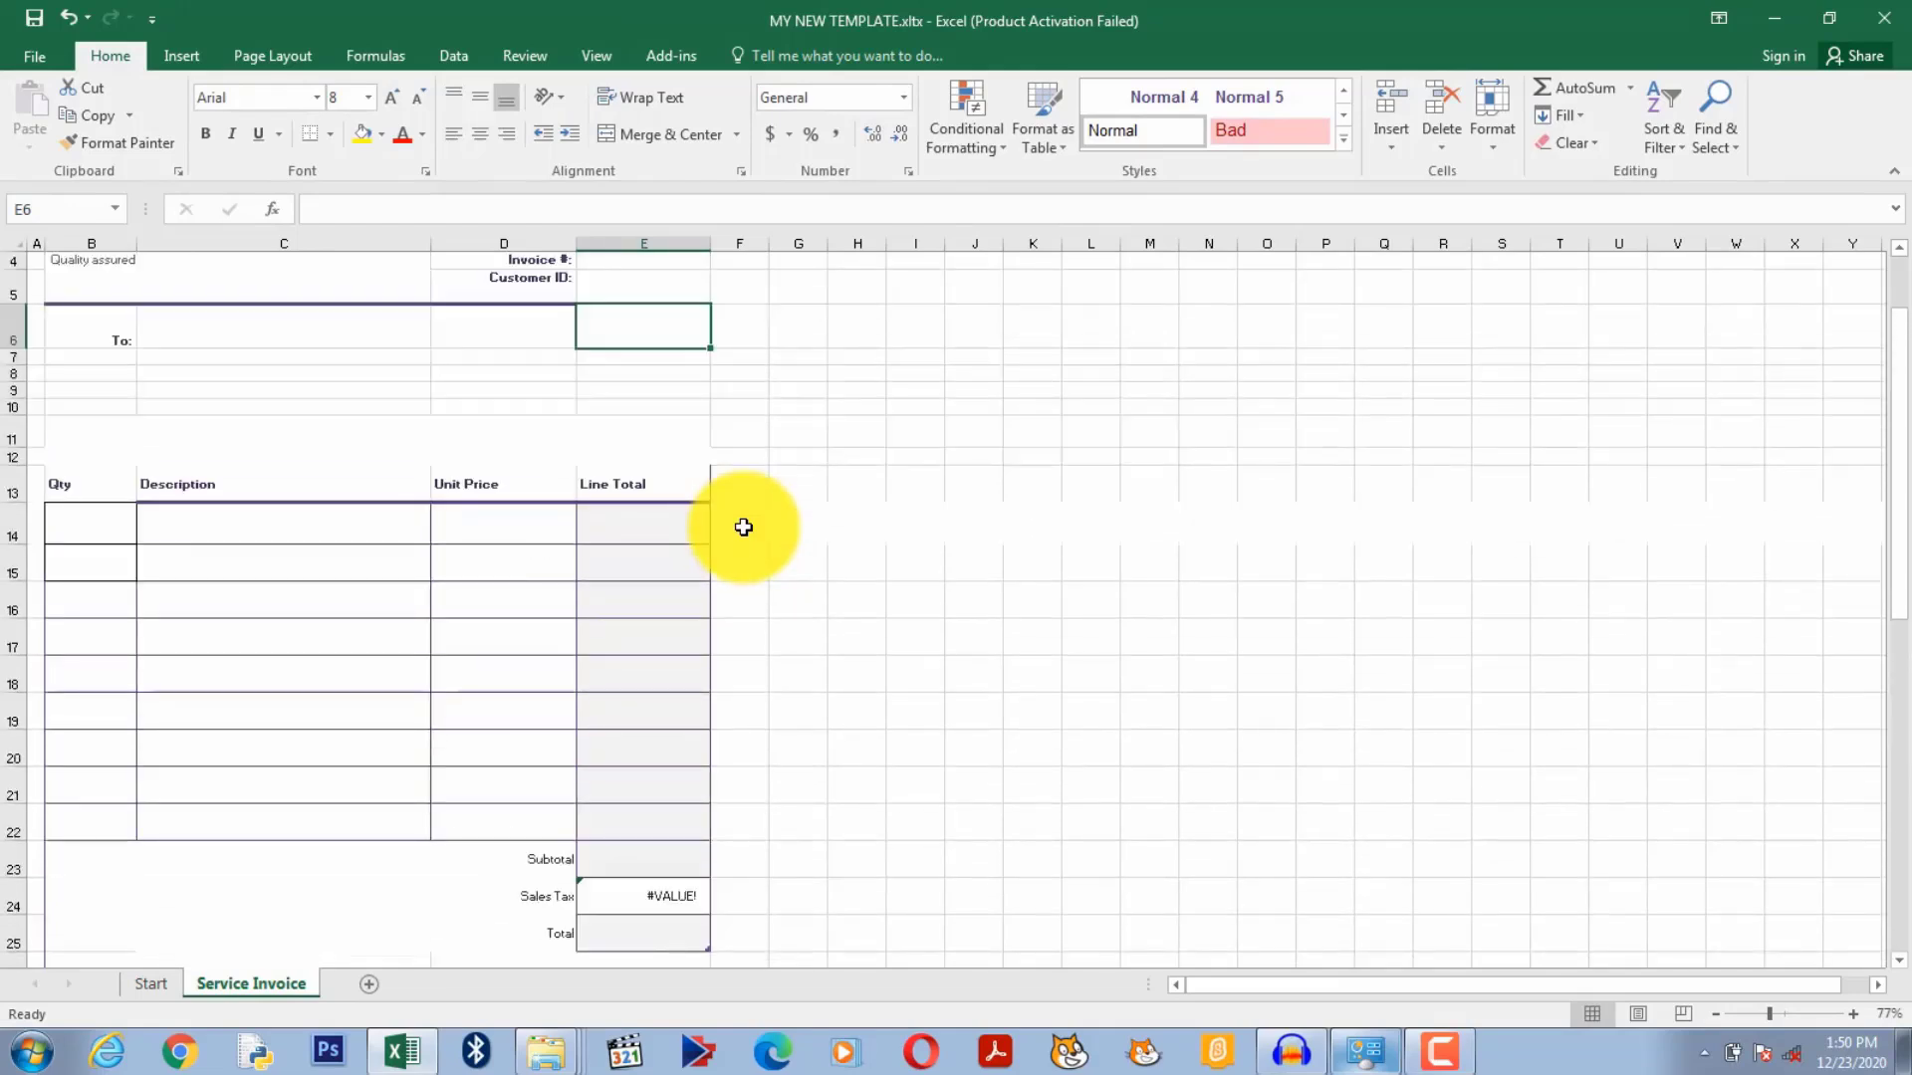
{"action": "scroll", "coordinate": [744, 528], "scroll_direction": "up", "scroll_amount": 1}
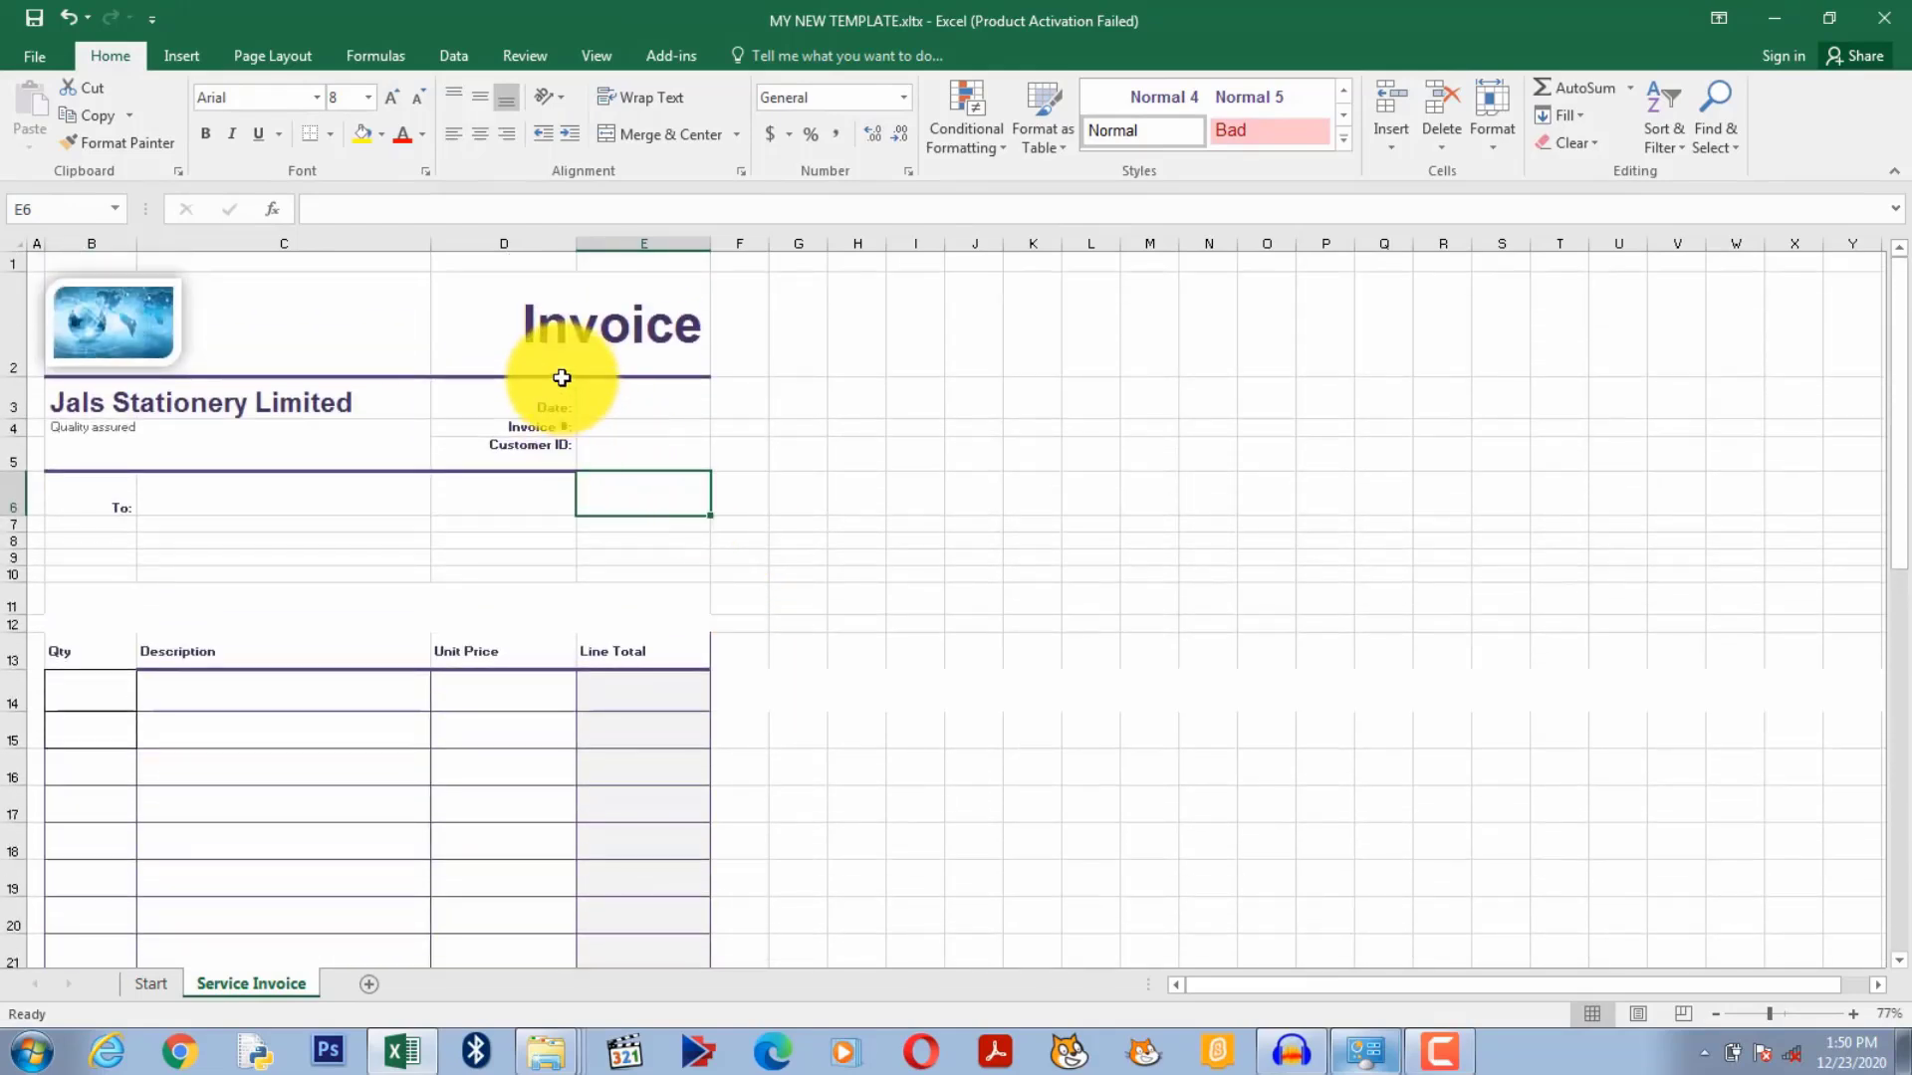
Step: Close the template workbook and list the Personal templates on the New page
{"action": "left_click", "coordinate": [40, 58]}
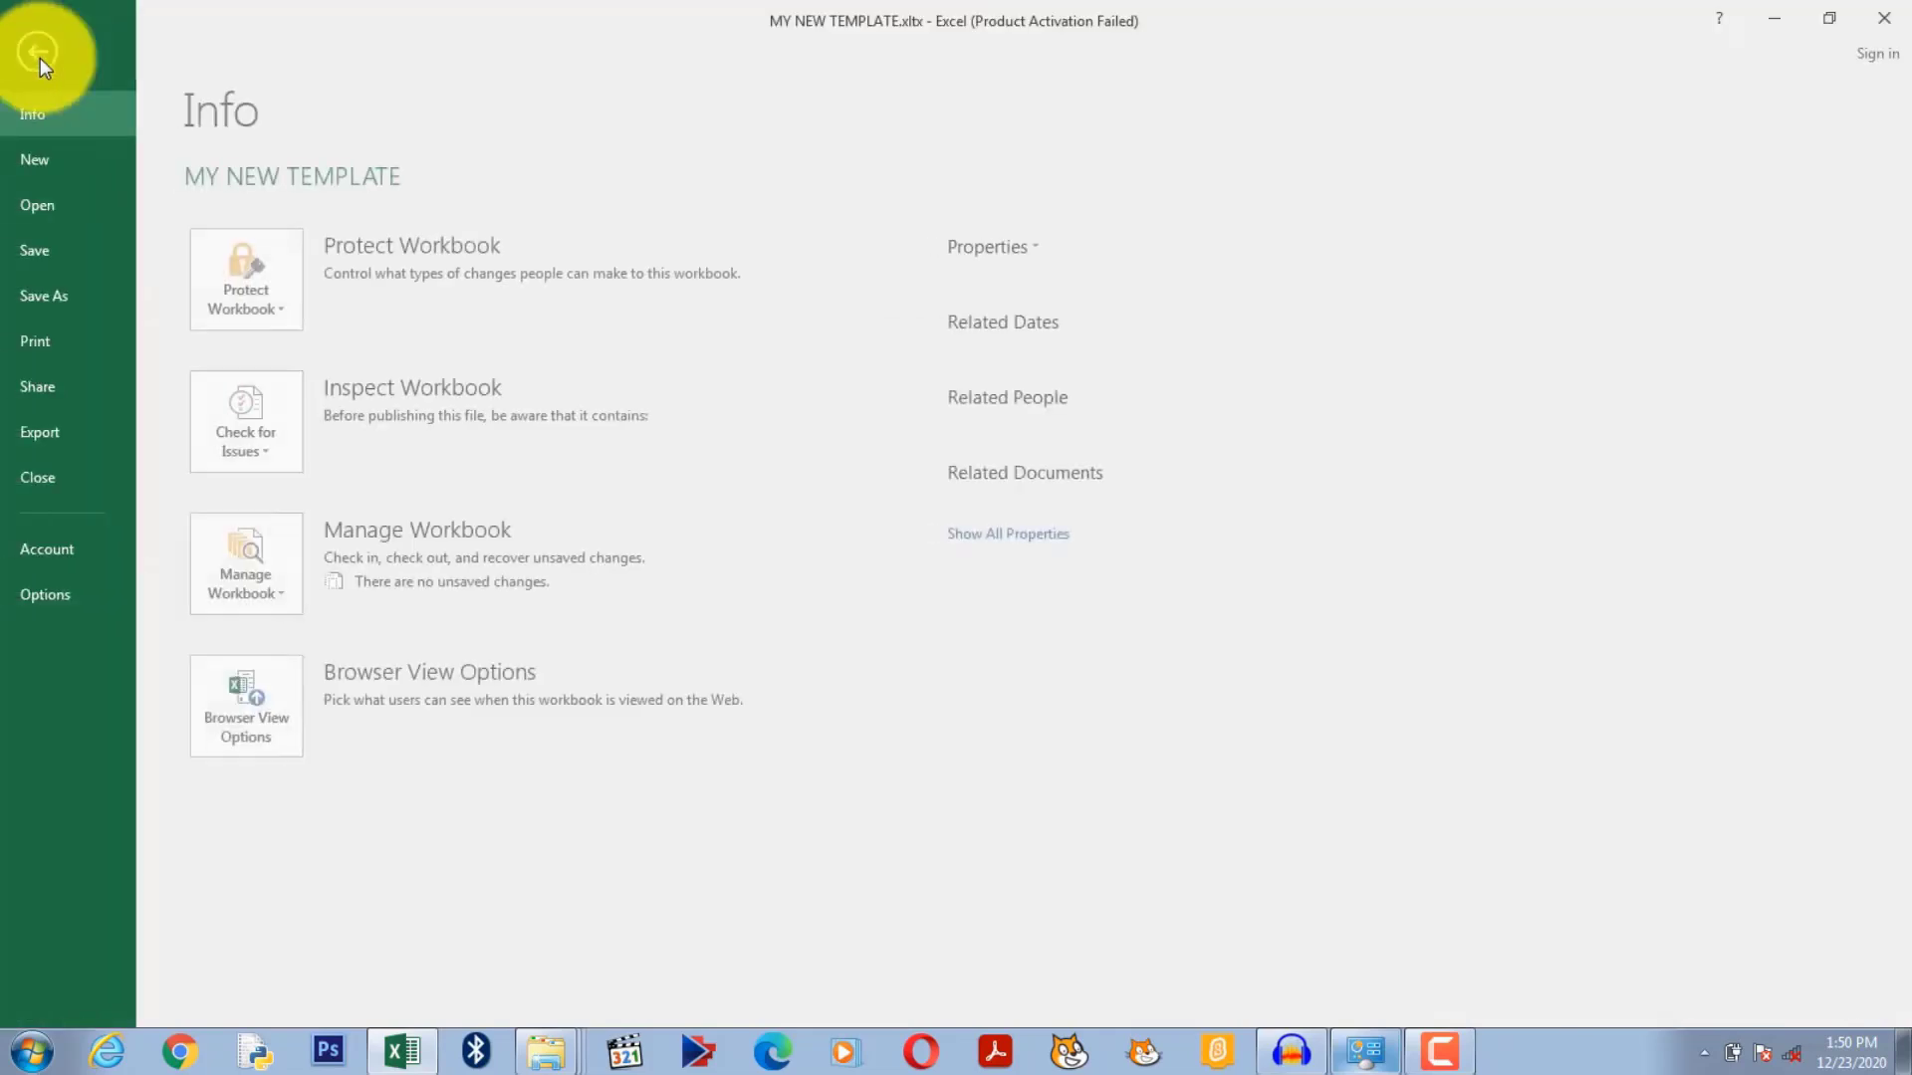
{"action": "left_click", "coordinate": [70, 480]}
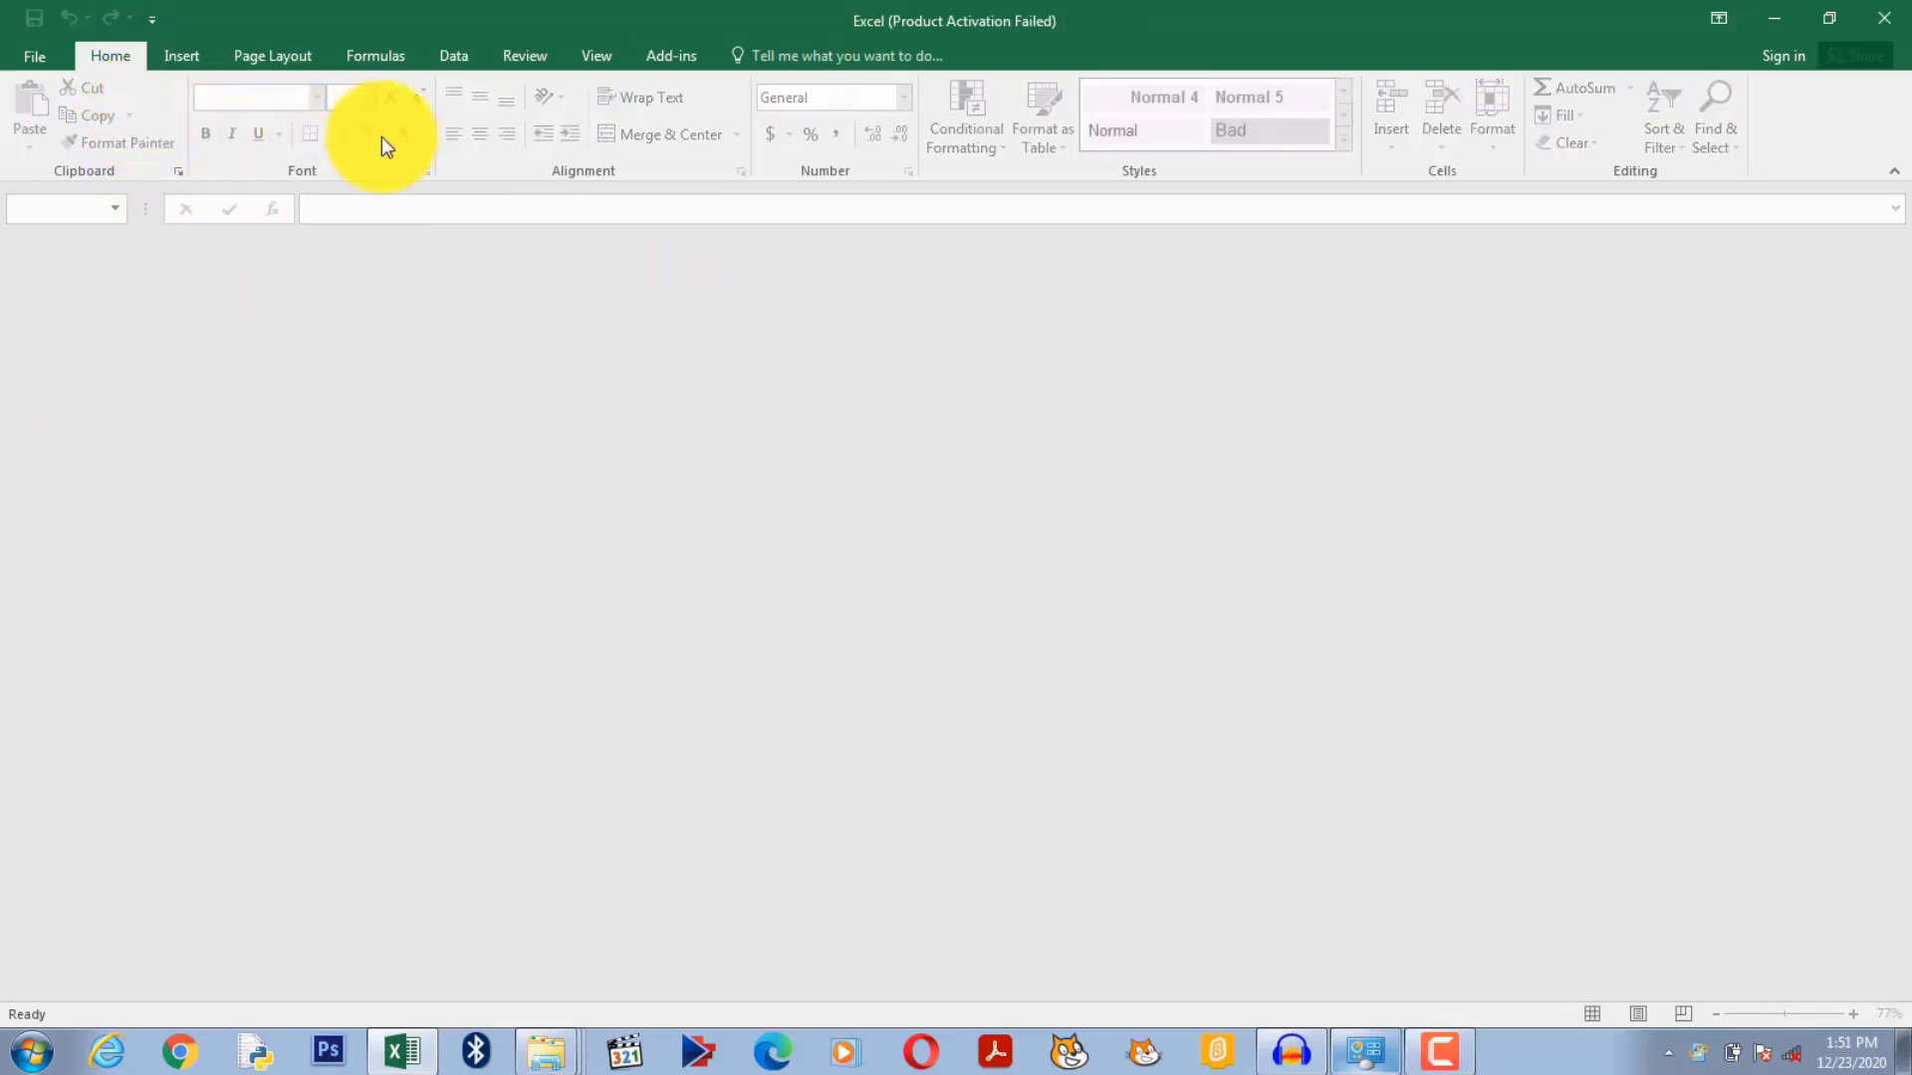
{"action": "left_click", "coordinate": [24, 56]}
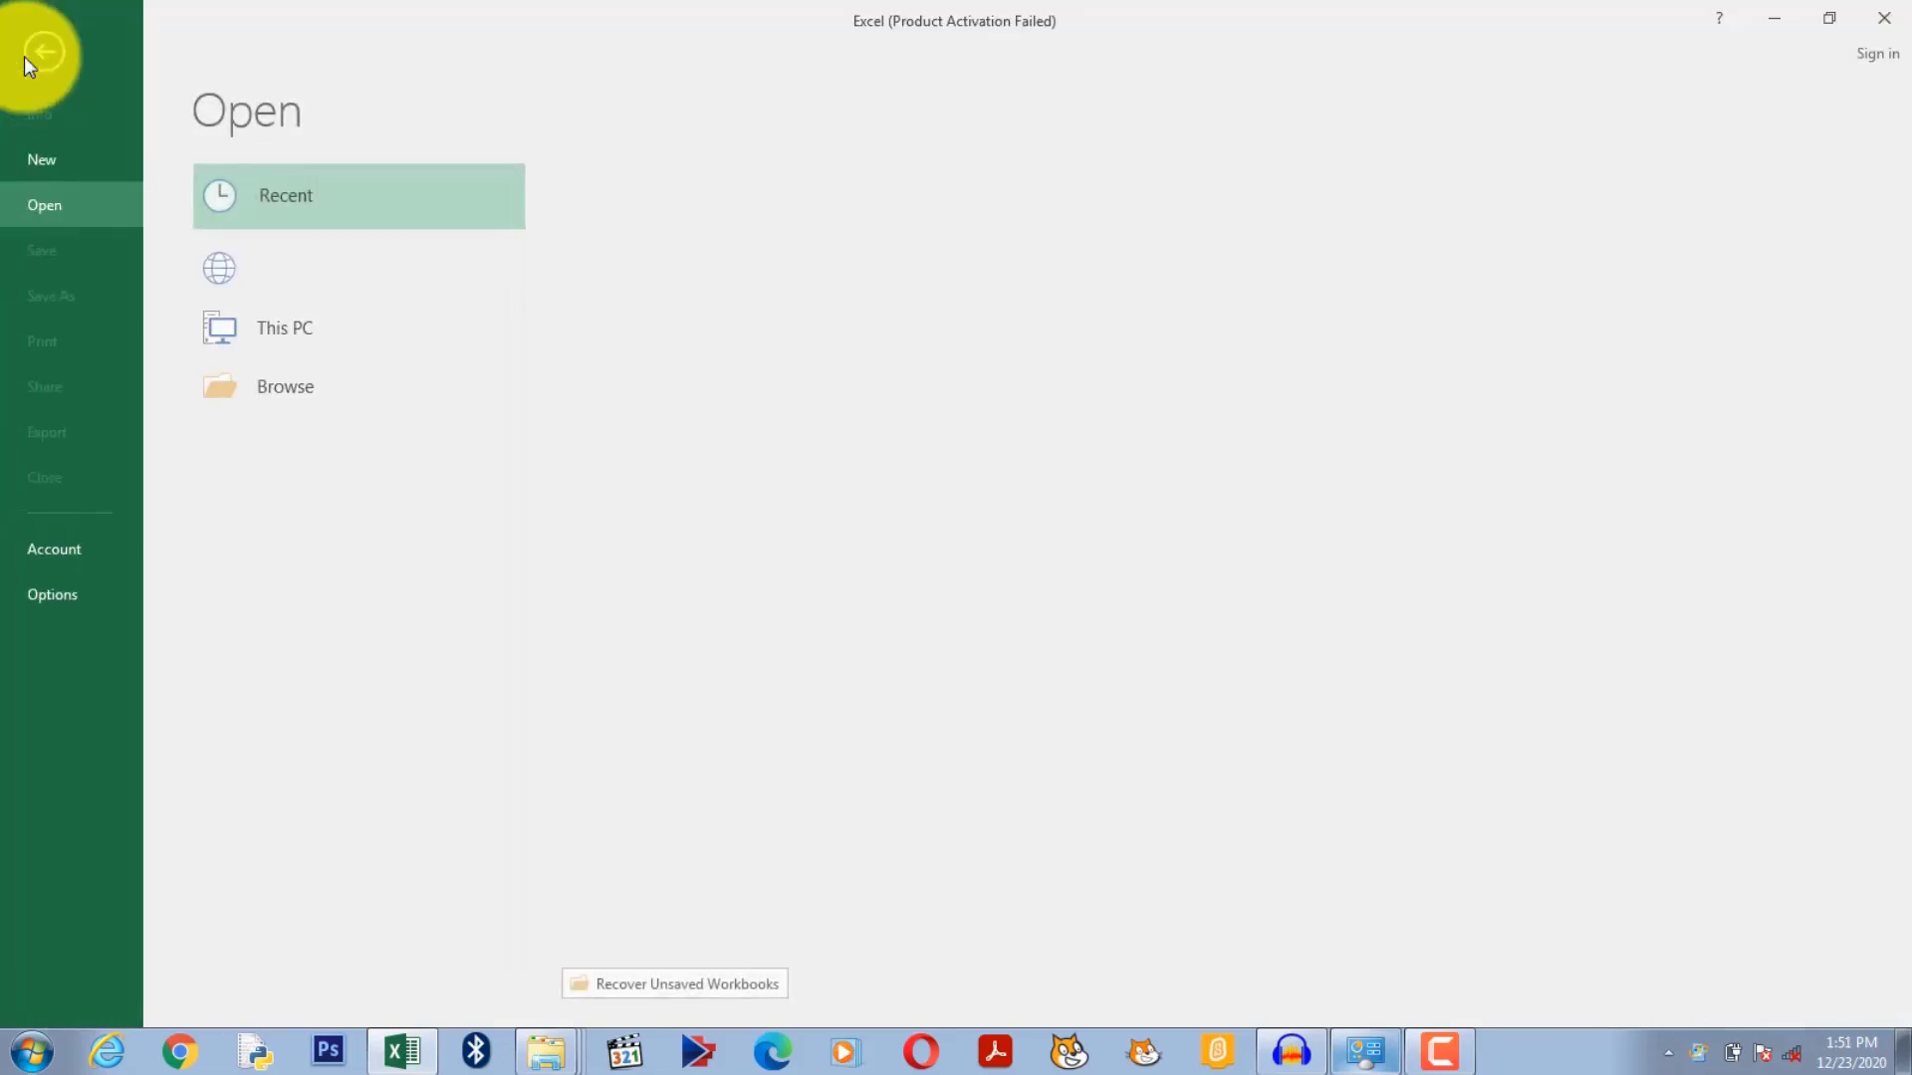
{"action": "left_click", "coordinate": [58, 163]}
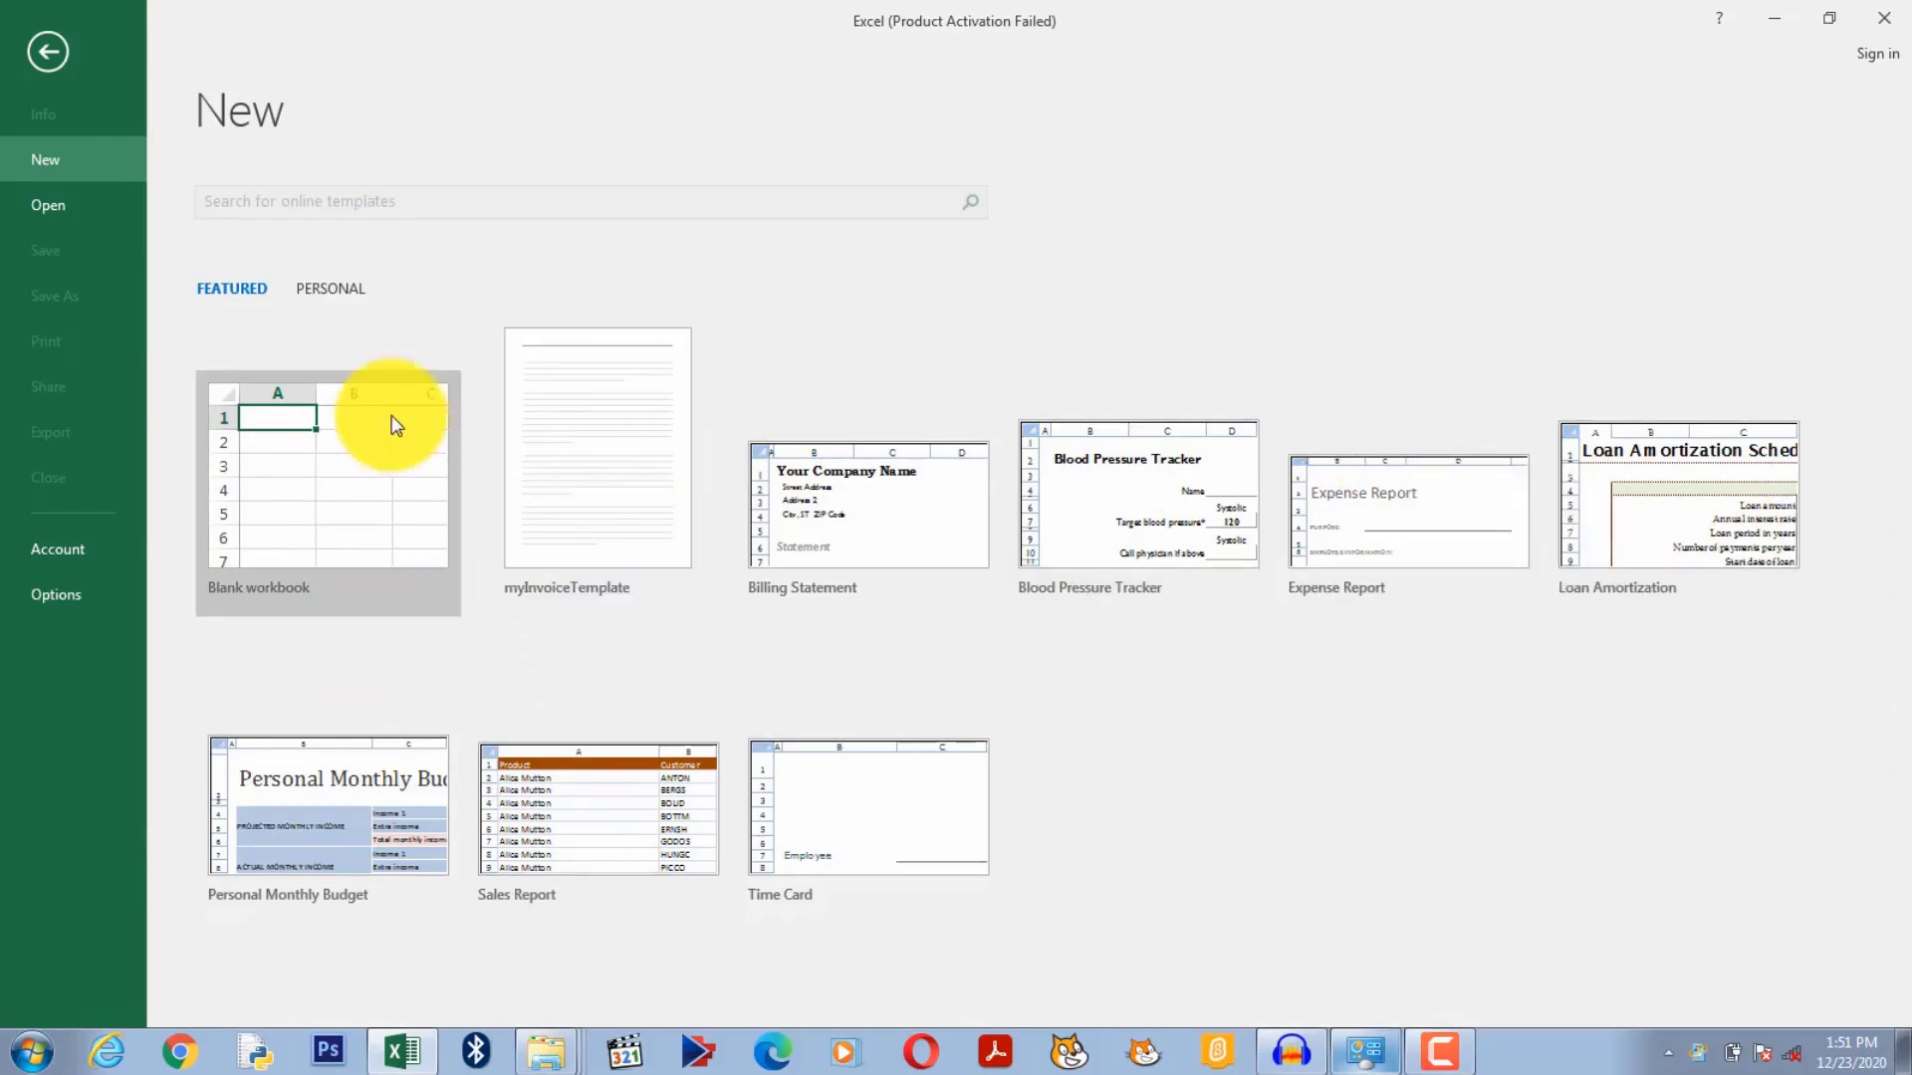
{"action": "left_click", "coordinate": [330, 290]}
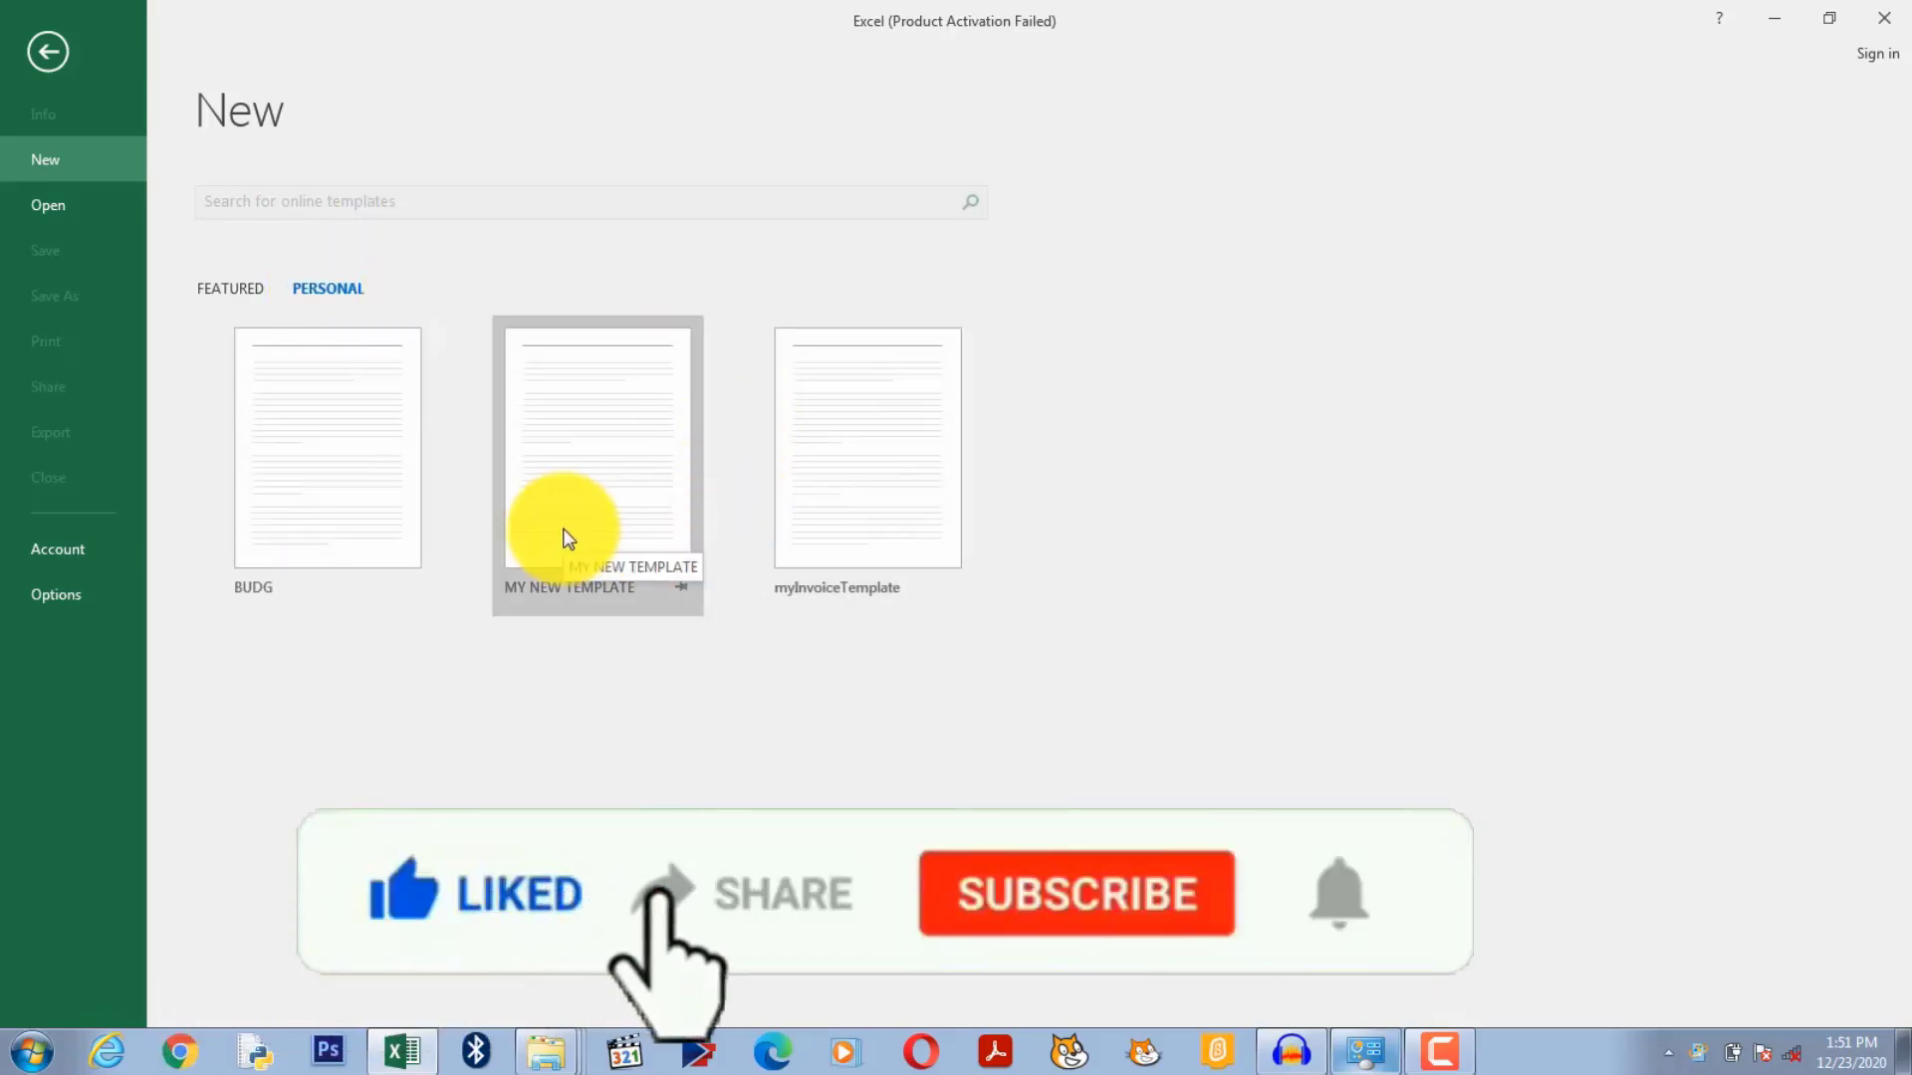
Step: Start an invoice from MY NEW TEMPLATE dated 20-12-2020, adding invoice number, customer ID and recipient name
{"action": "left_click", "coordinate": [602, 476]}
{"action": "scroll", "coordinate": [519, 541], "scroll_direction": "down", "scroll_amount": 4}
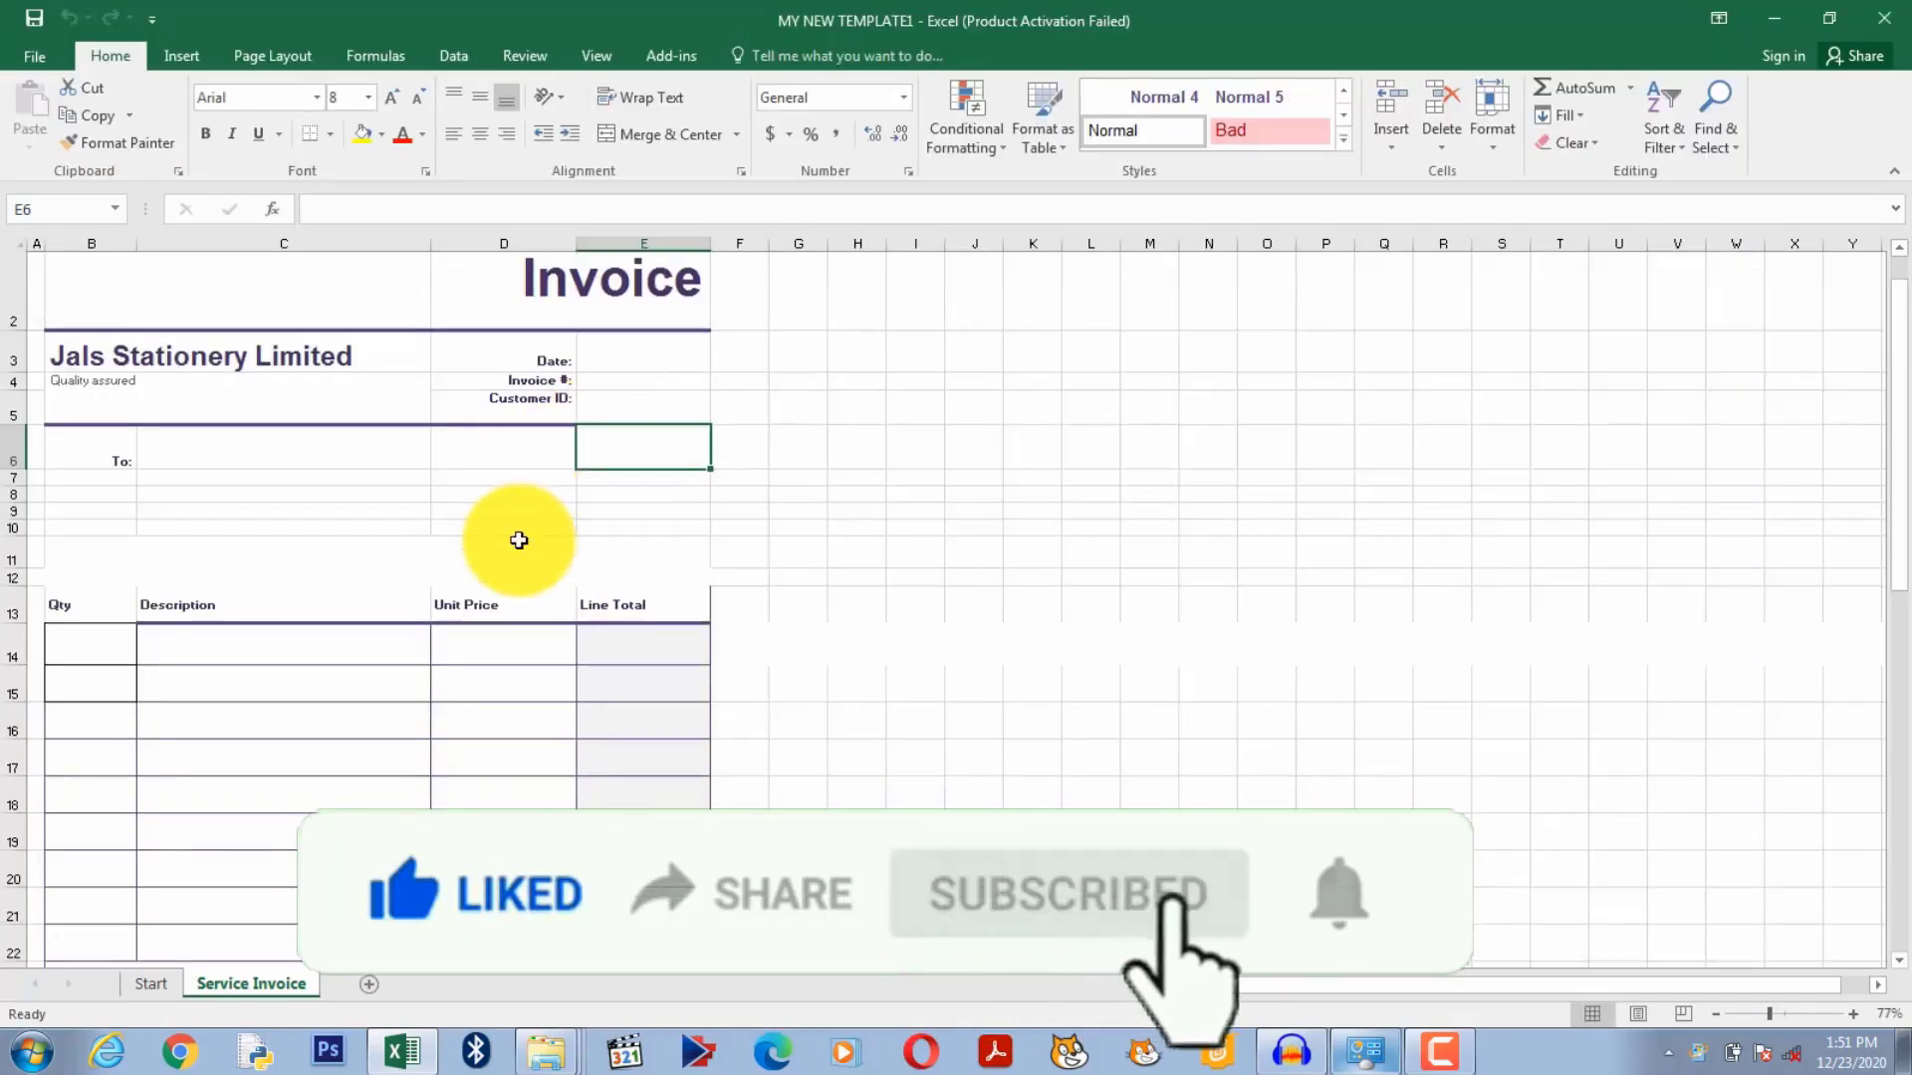
{"action": "scroll", "coordinate": [519, 541], "scroll_direction": "up", "scroll_amount": 4}
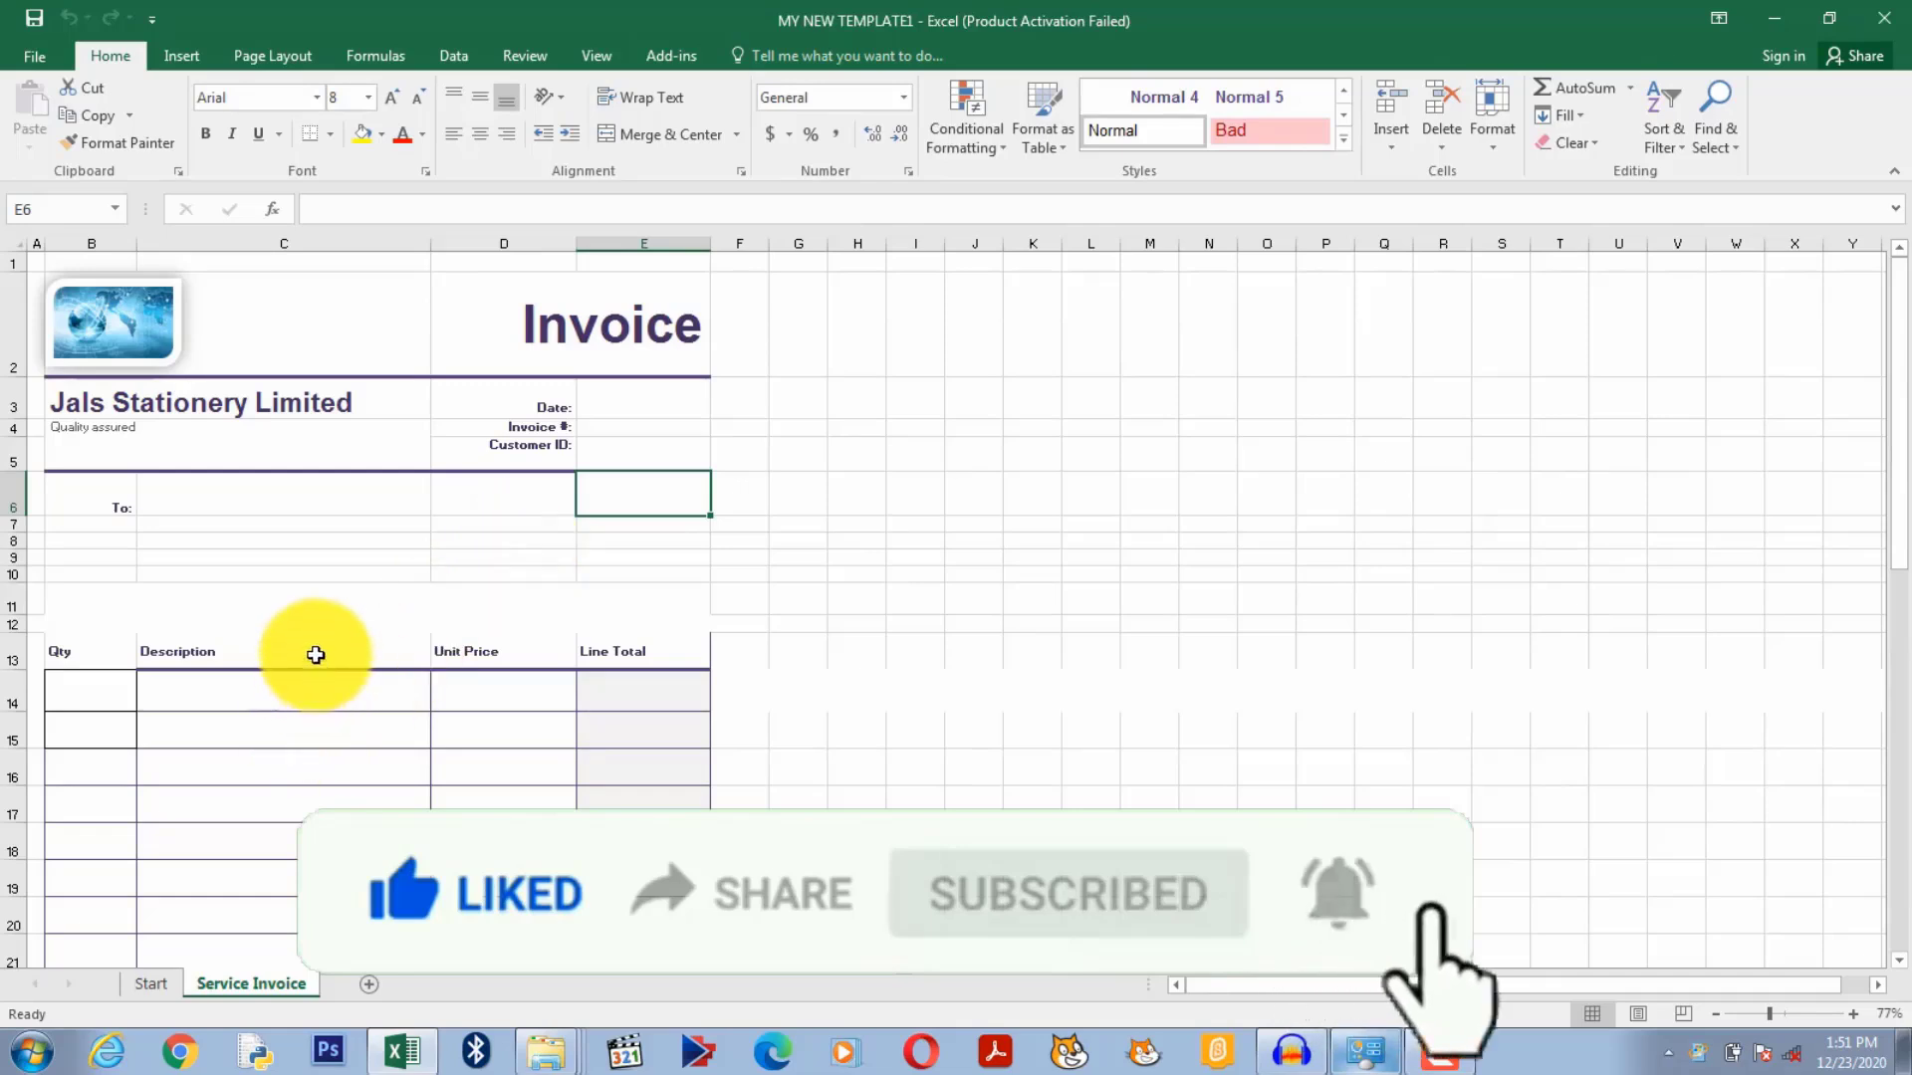
{"action": "left_click", "coordinate": [602, 410]}
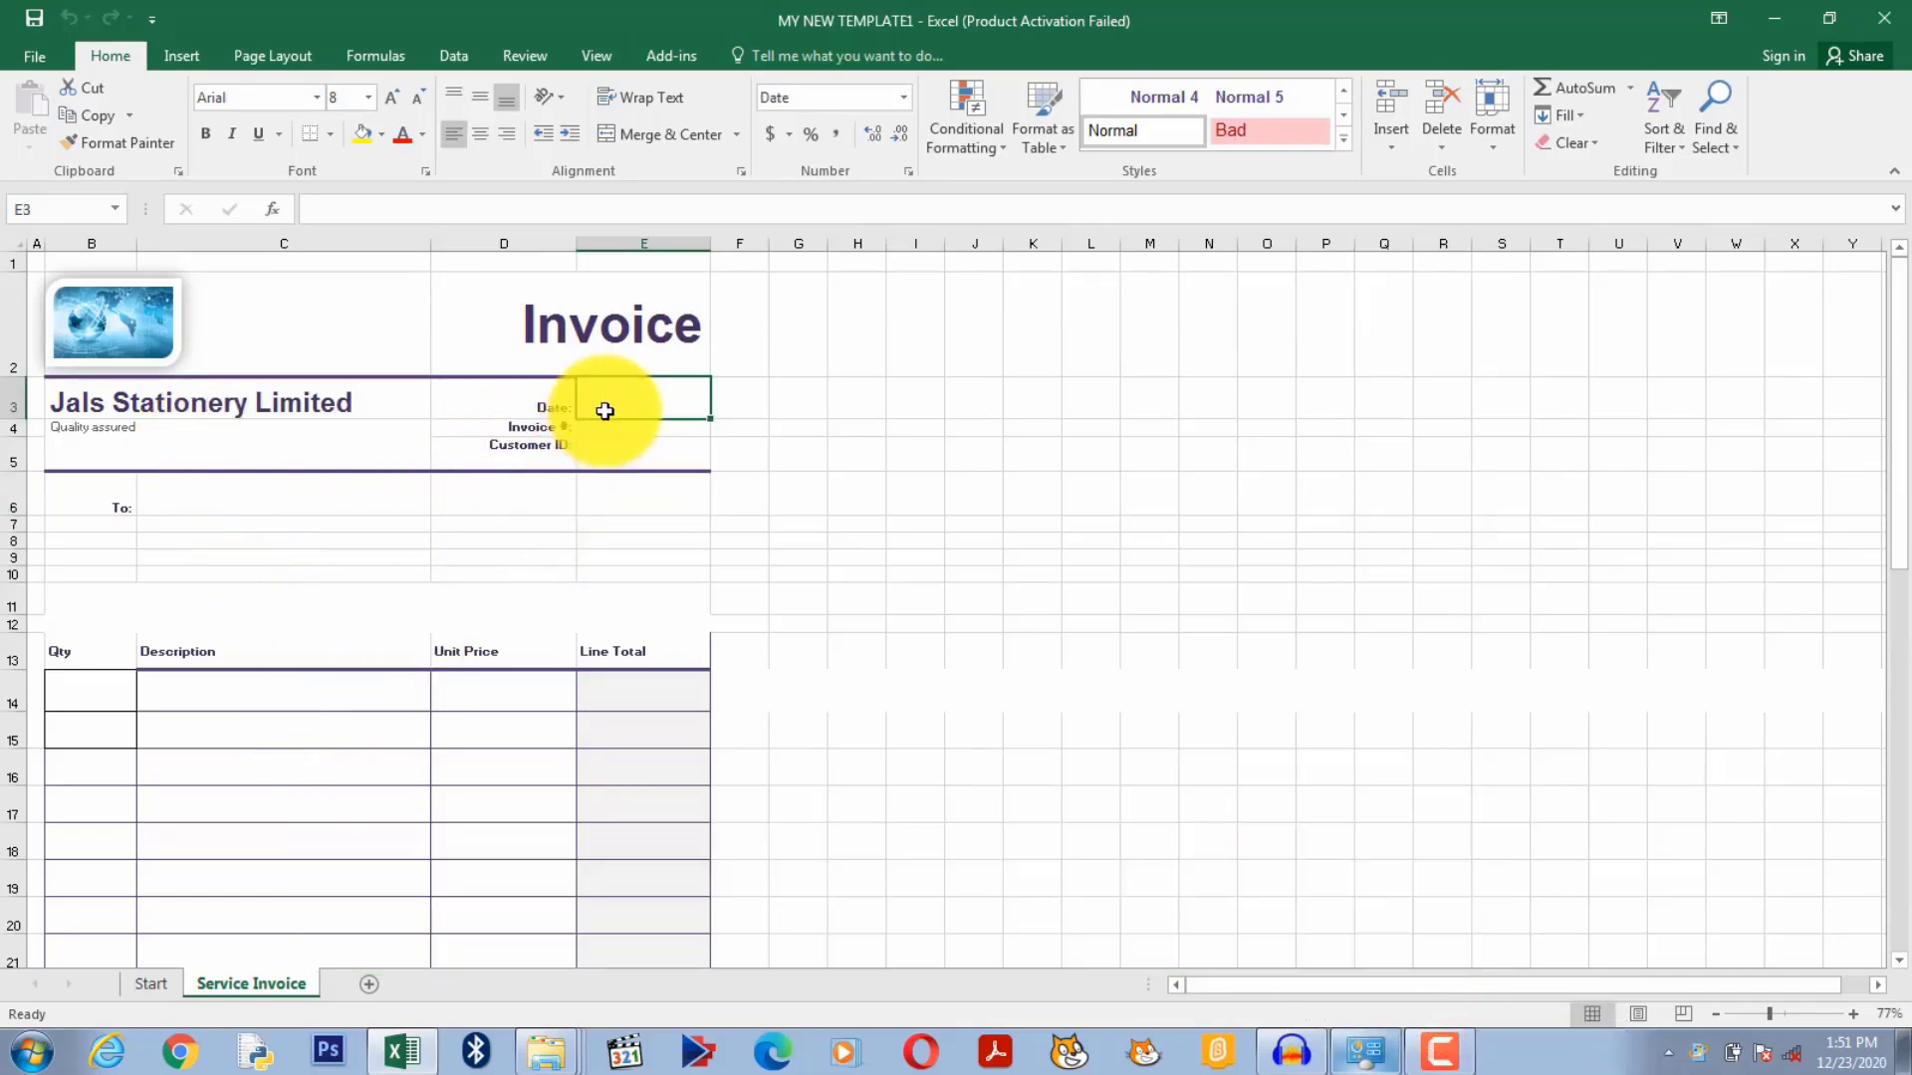
{"action": "type", "text": "20-12-"}
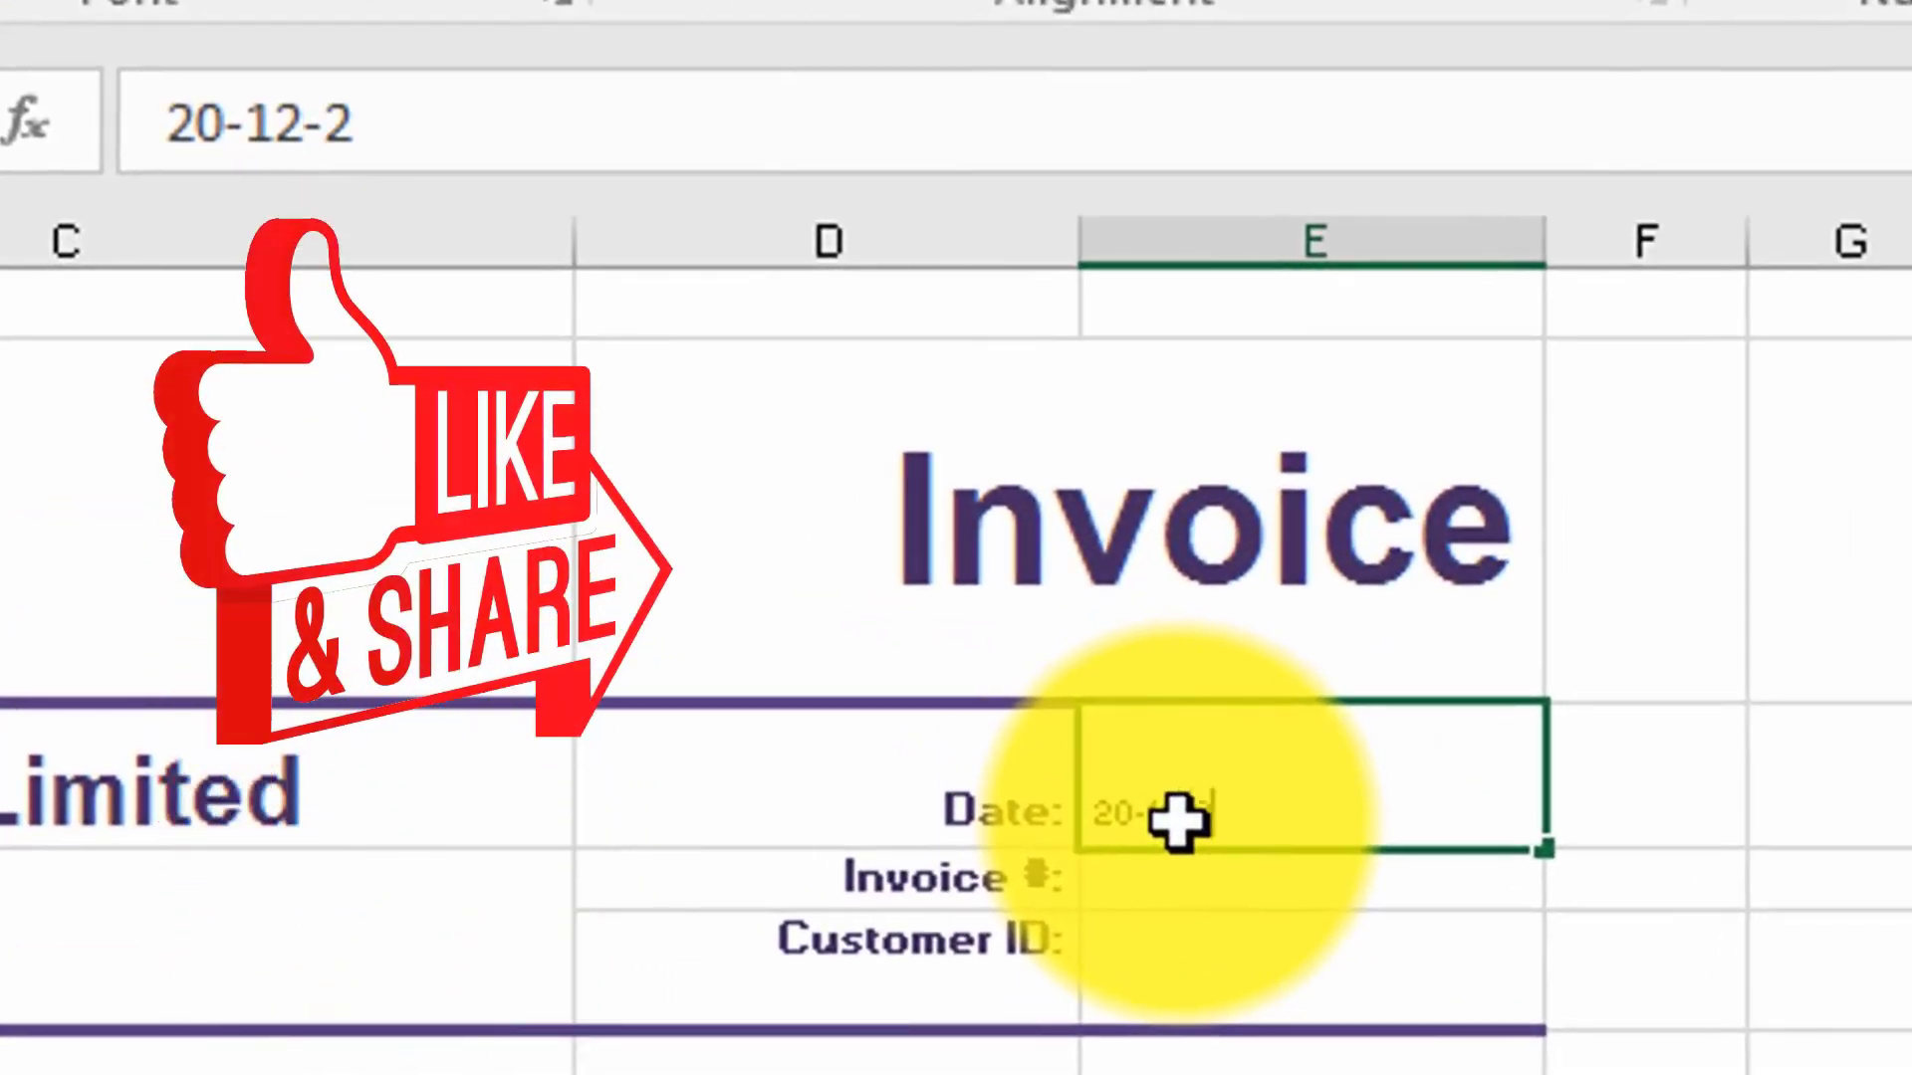
{"action": "type", "text": "2020"}
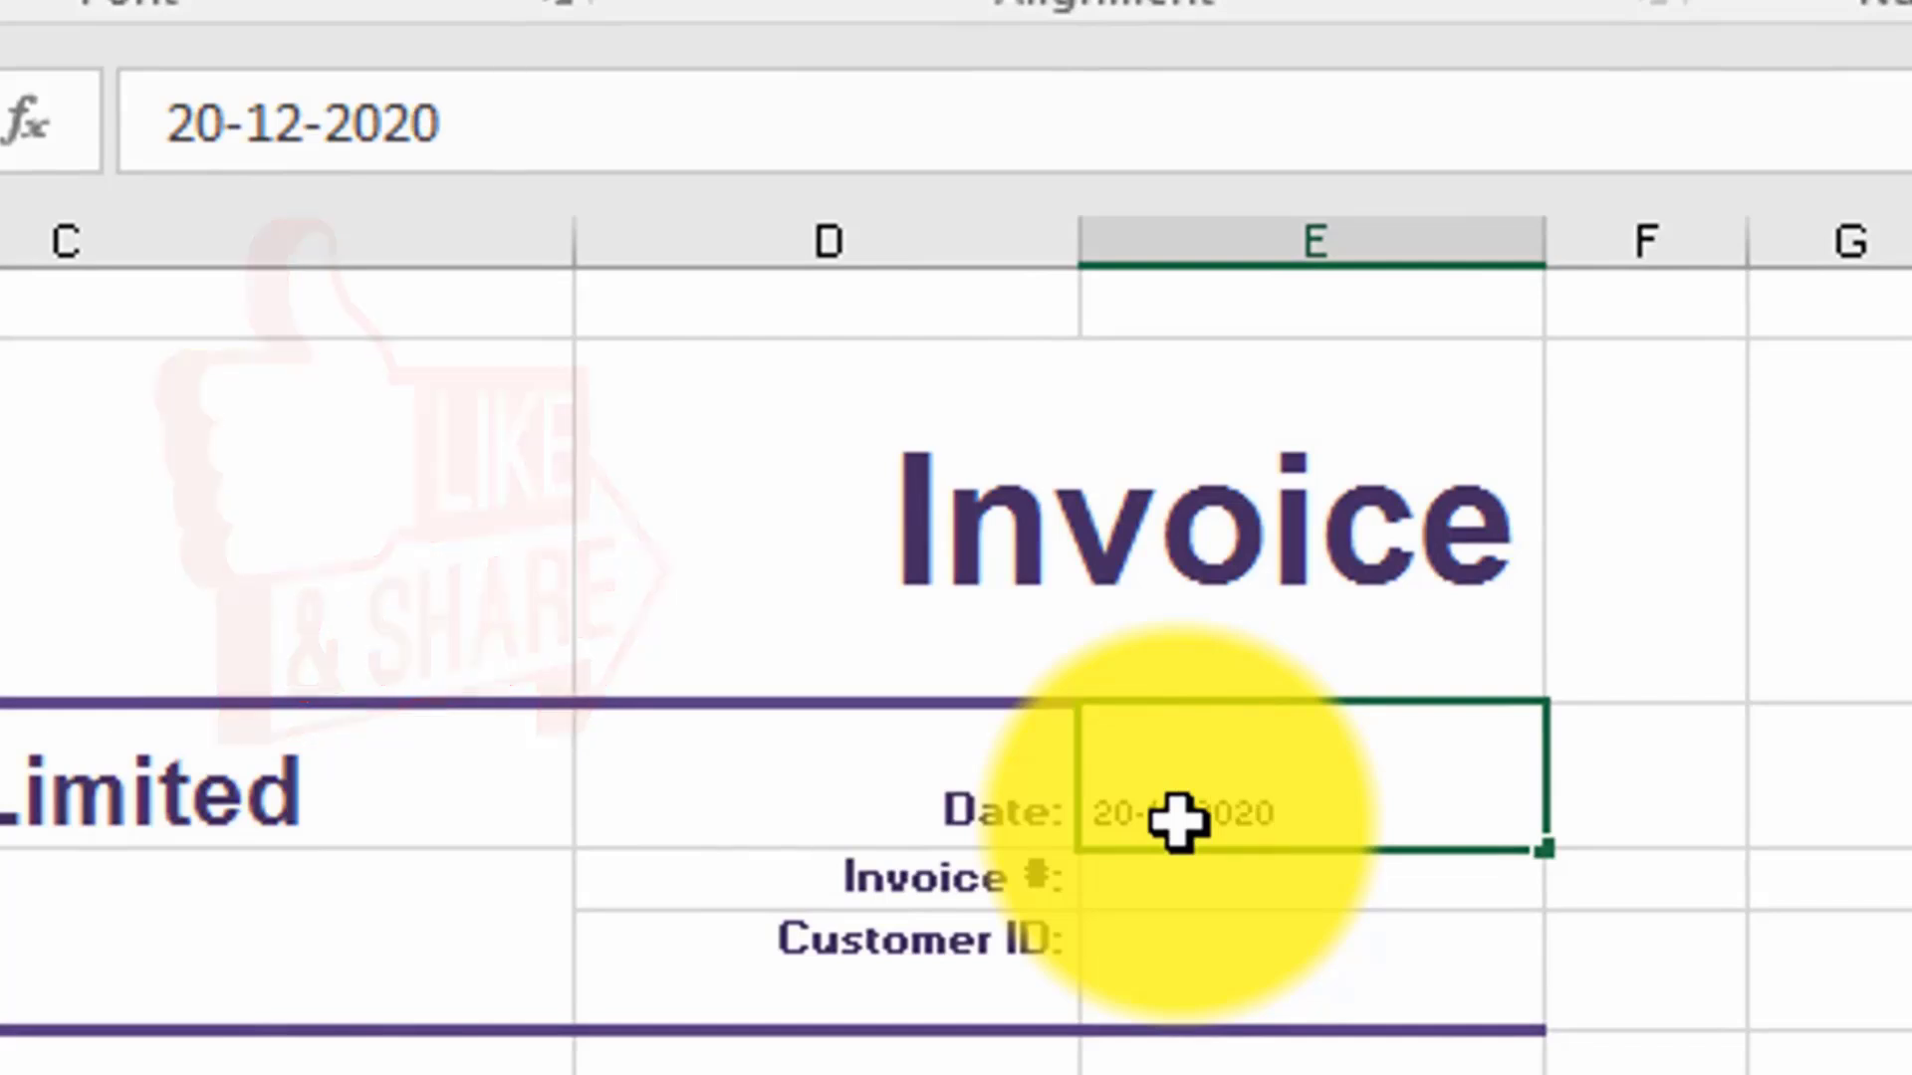
{"action": "key", "text": "Return"}
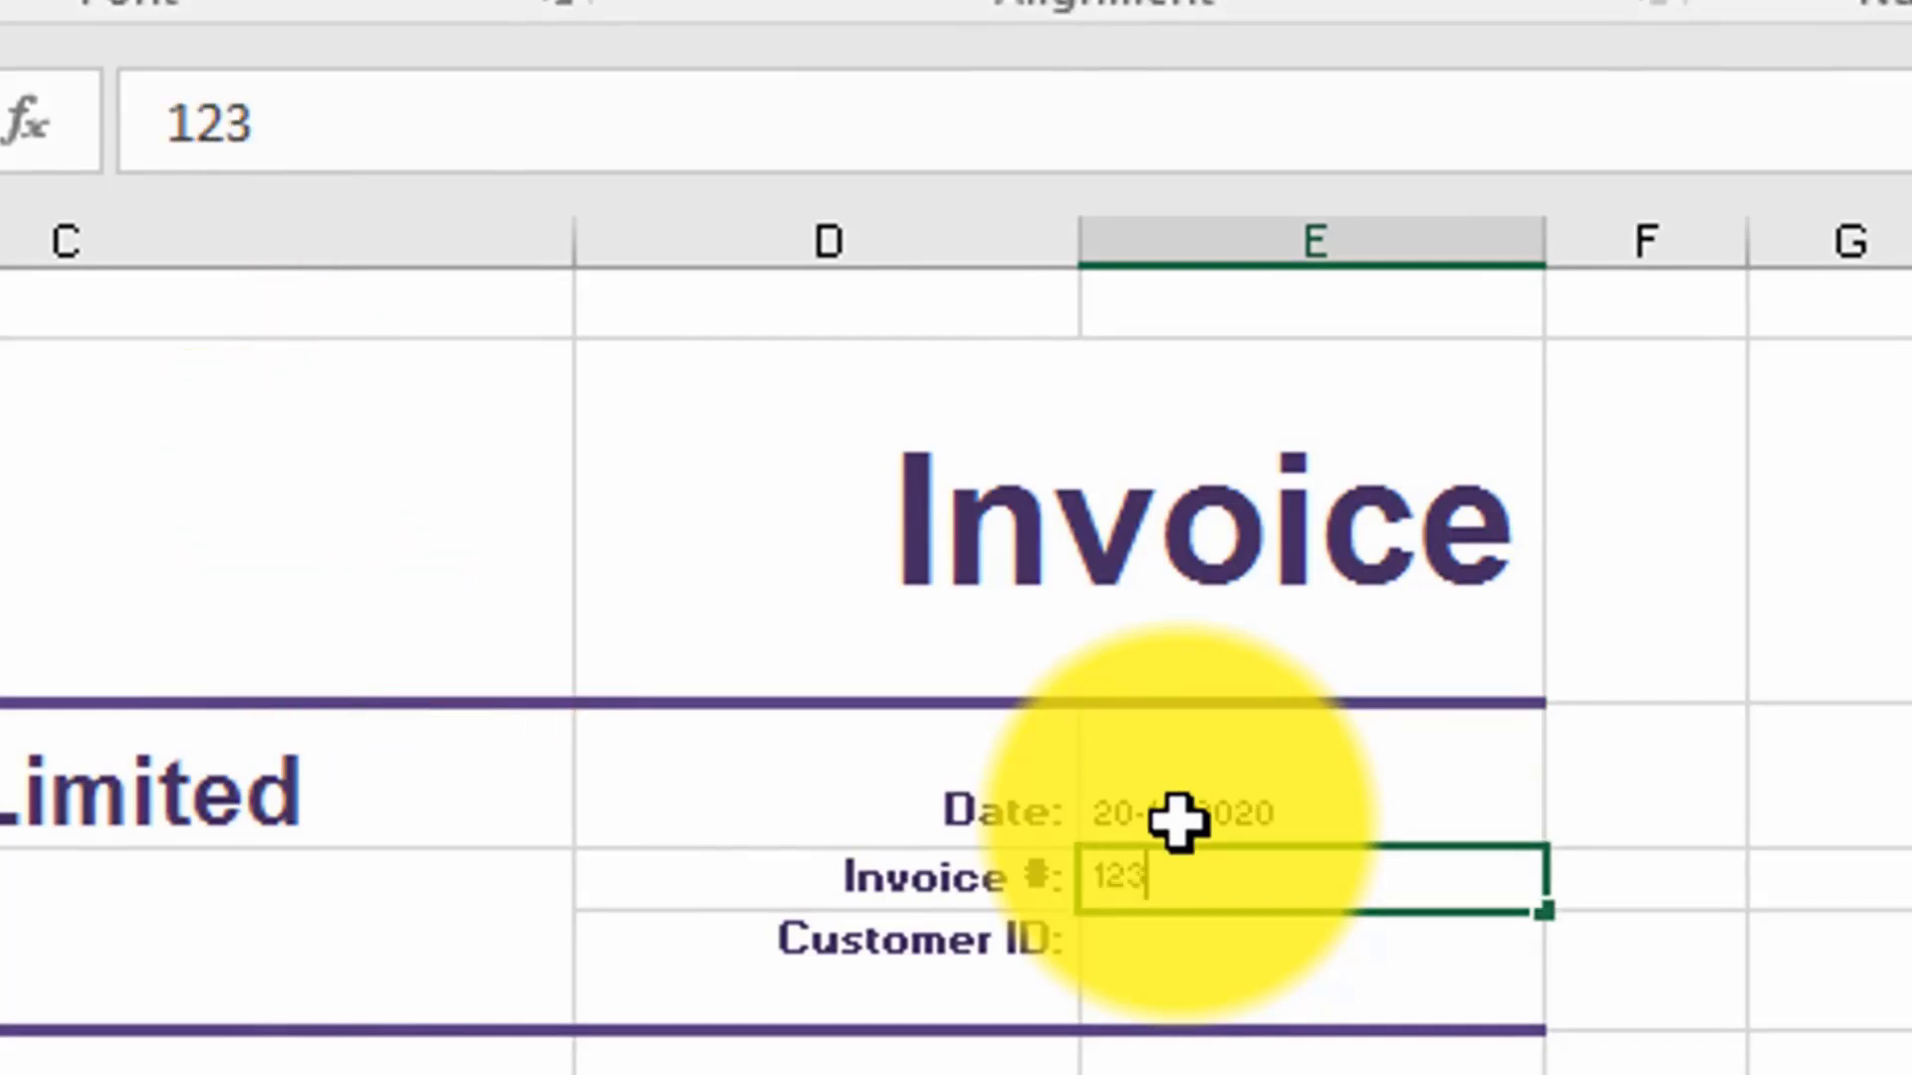
{"action": "type", "text": "1234"}
{"action": "left_click", "coordinate": [1208, 926]}
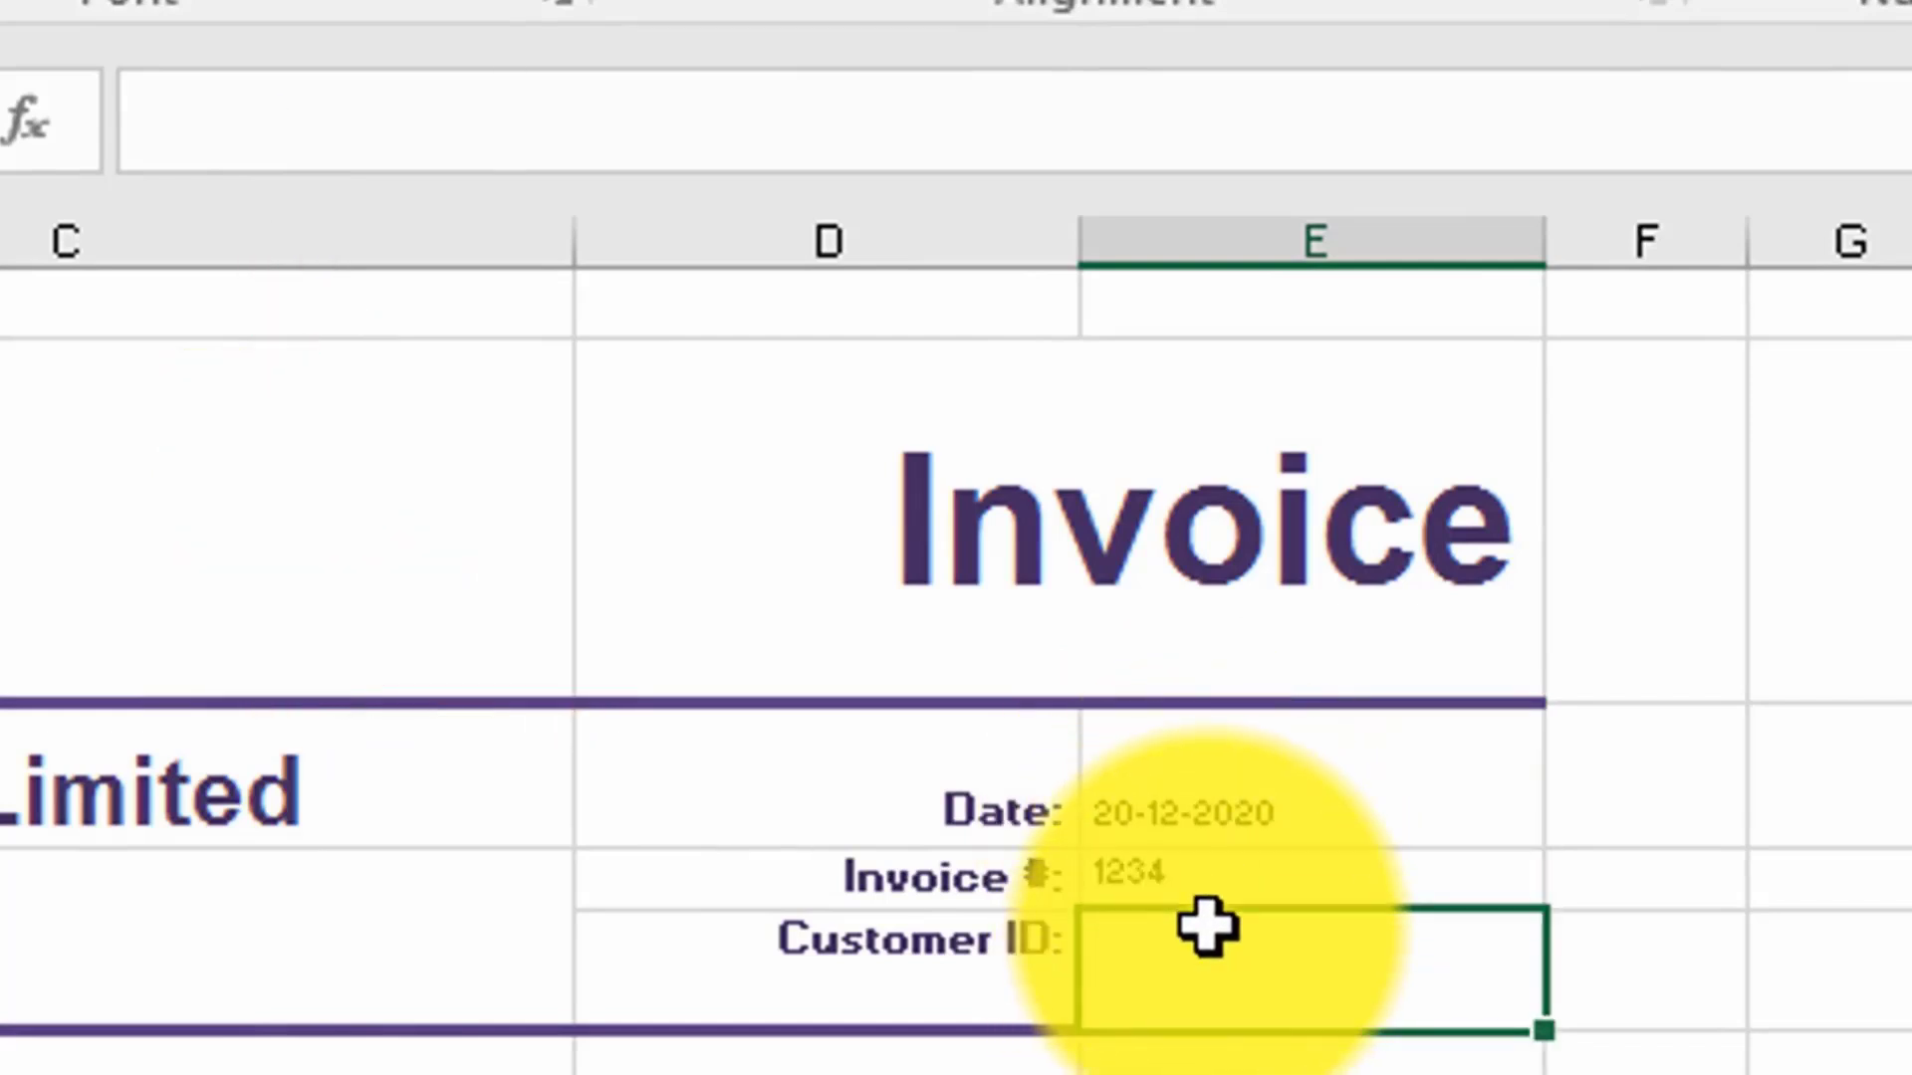
{"action": "type", "text": "3454"}
{"action": "left_click", "coordinate": [288, 1055]}
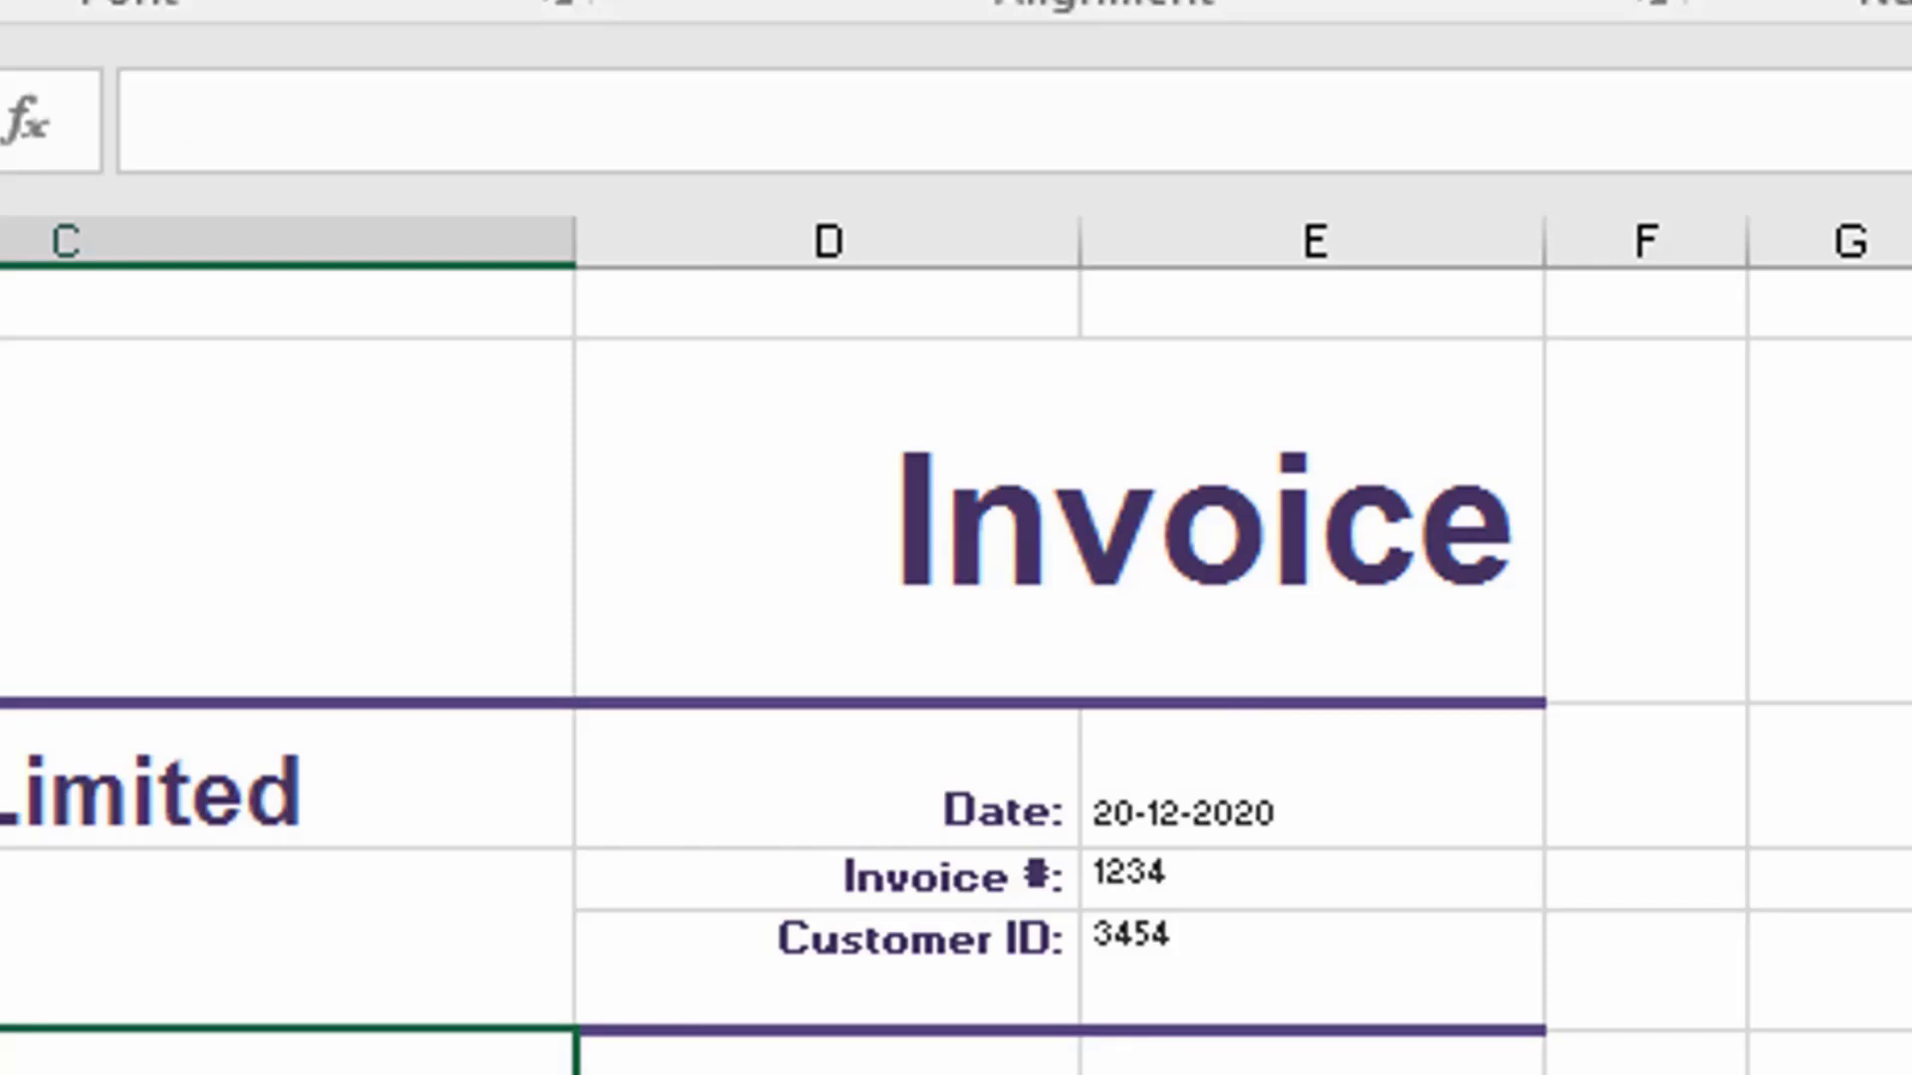
{"action": "key", "text": "BackSpace"}
{"action": "key", "text": "BackSpace"}
{"action": "type", "text": "Mr"}
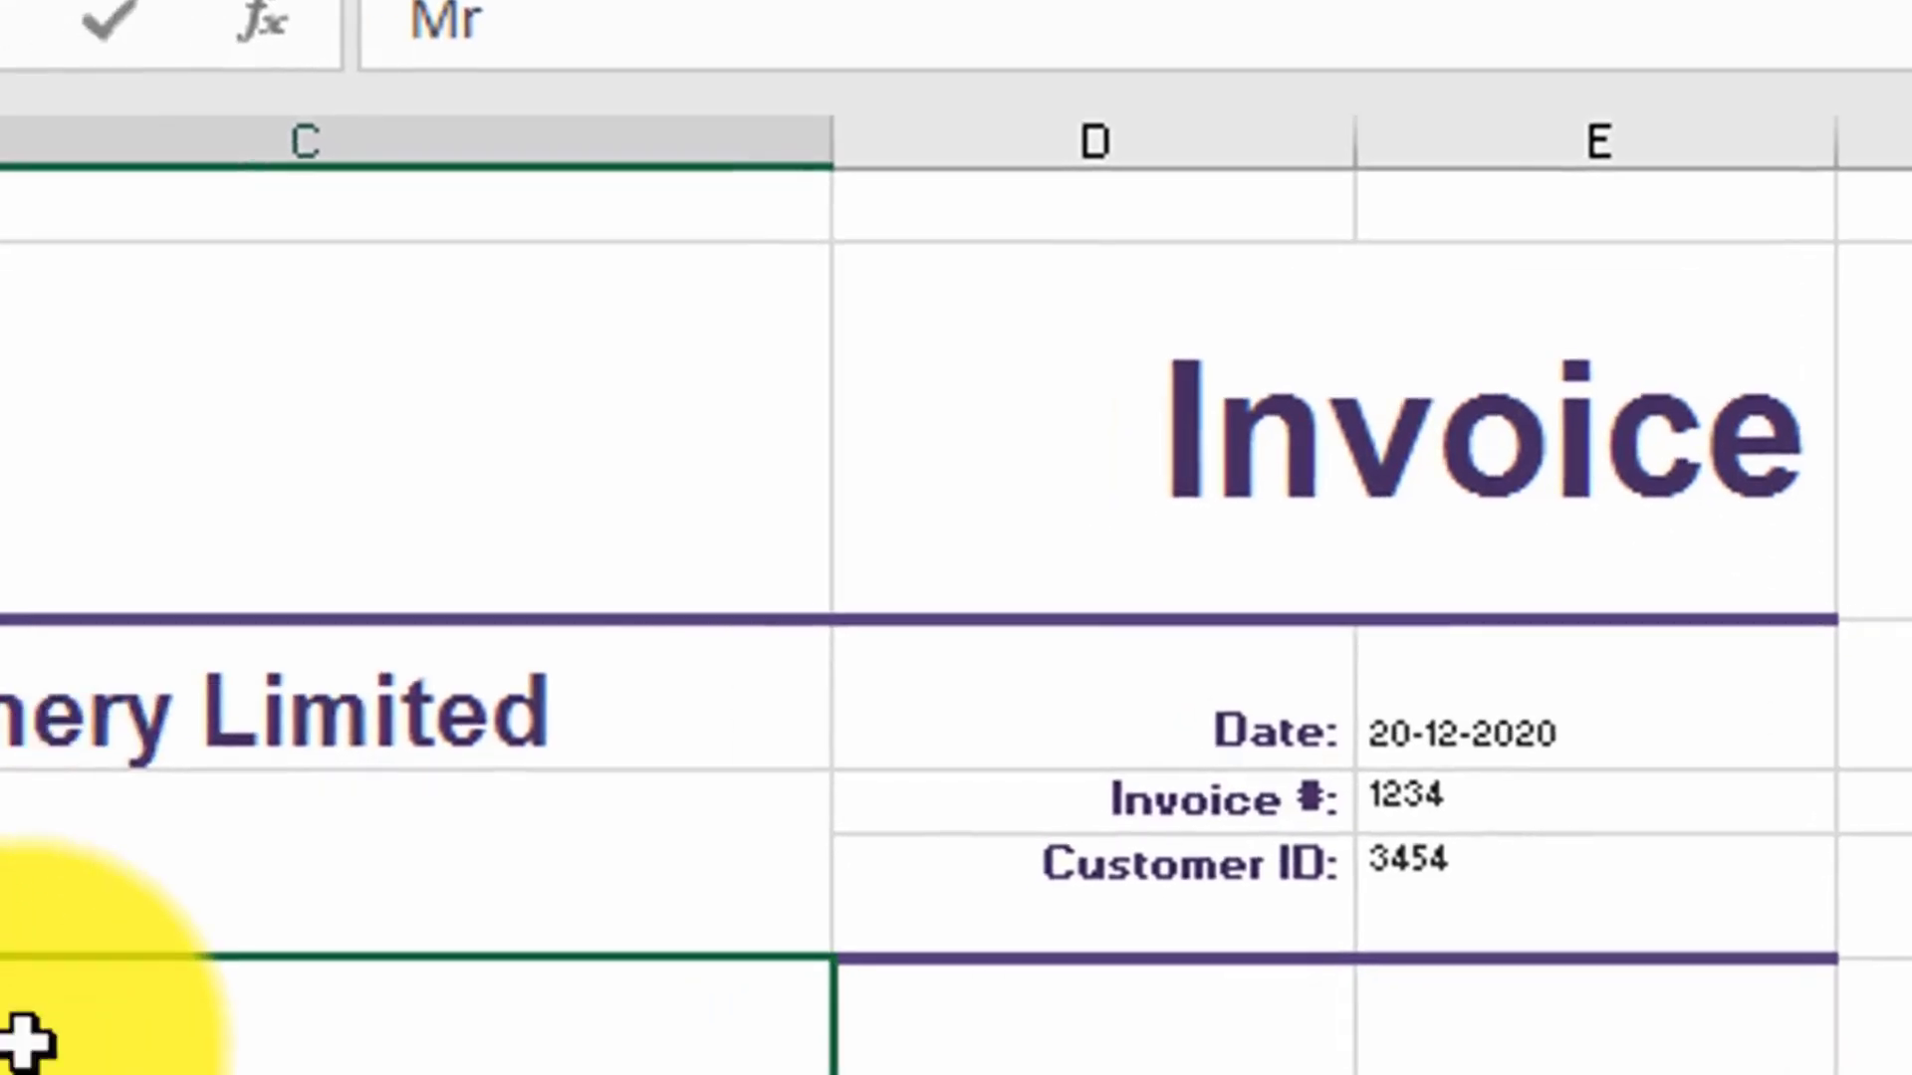
{"action": "type", "text": " Rajput"}
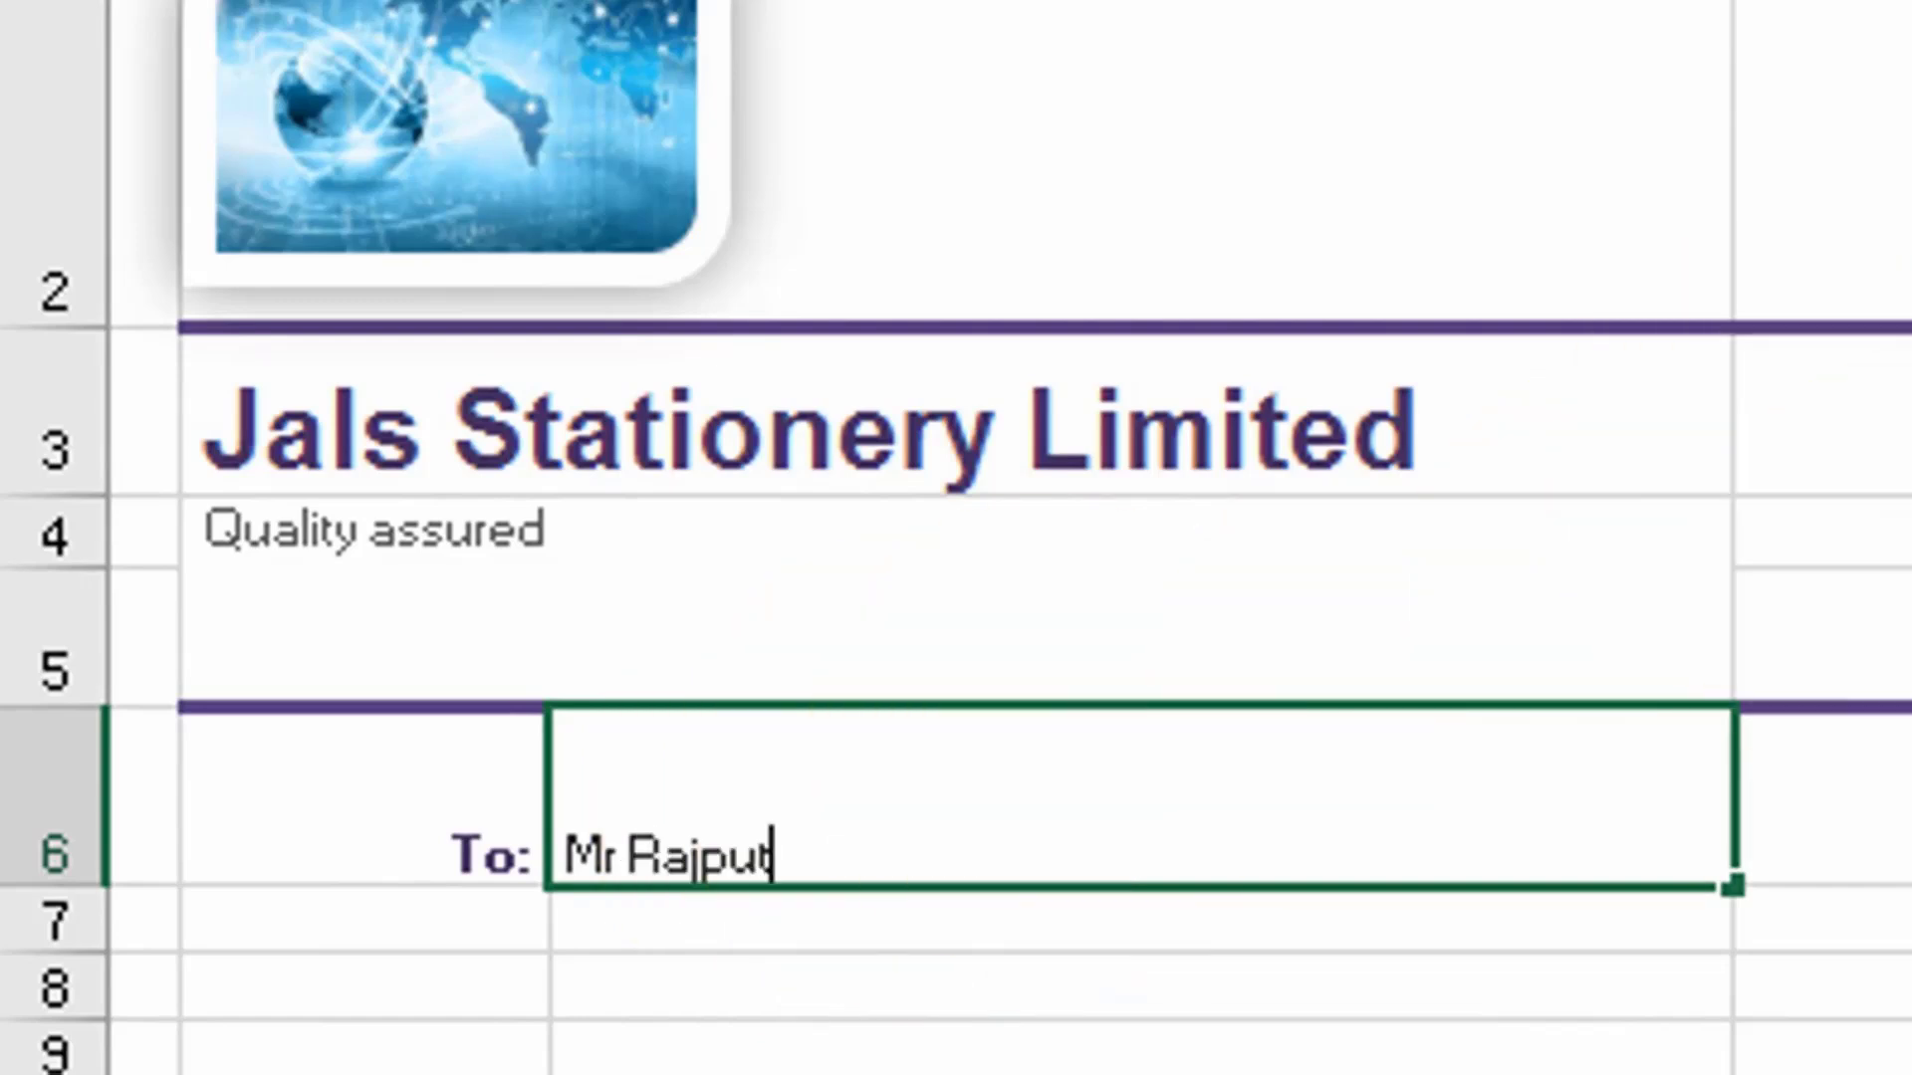
{"action": "key", "text": "Tab"}
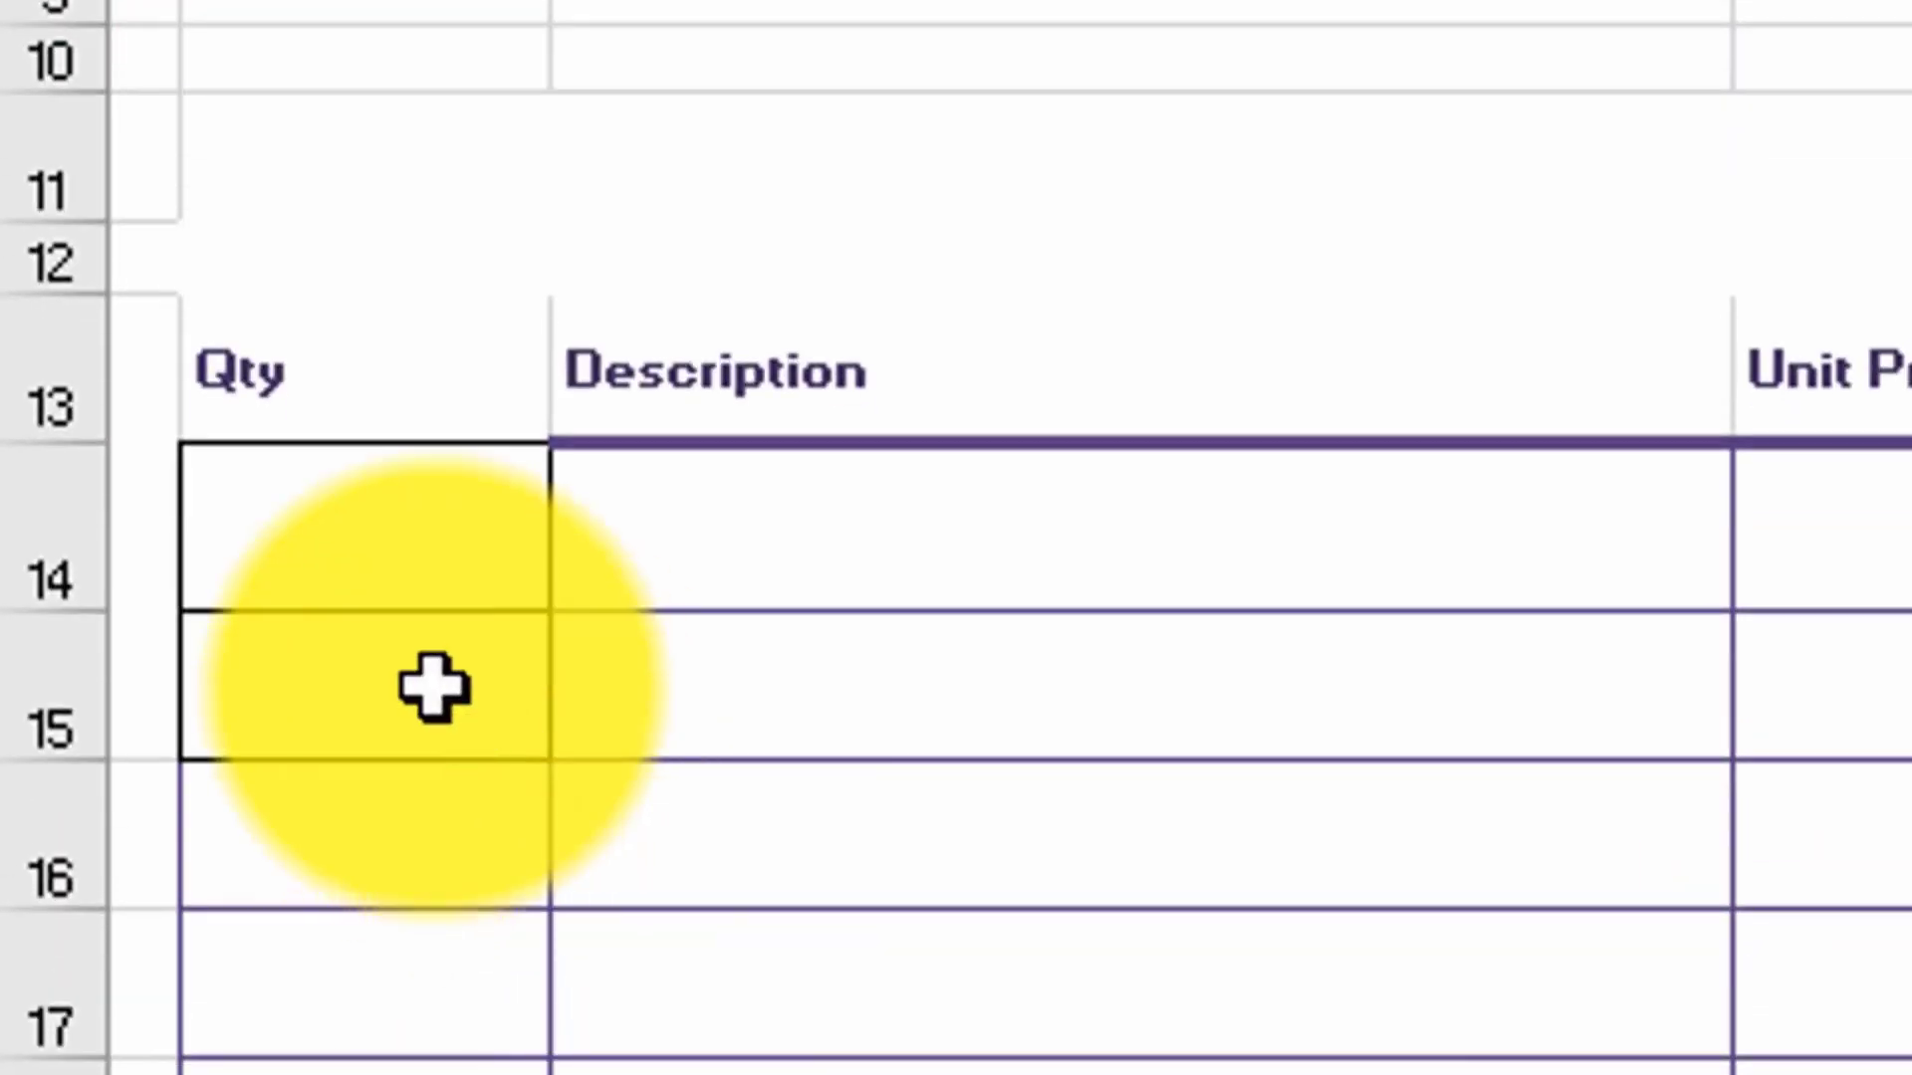
Step: Enter the first line item: 4 Books at $30.00, giving a $120.00 total
{"action": "left_click", "coordinate": [474, 512]}
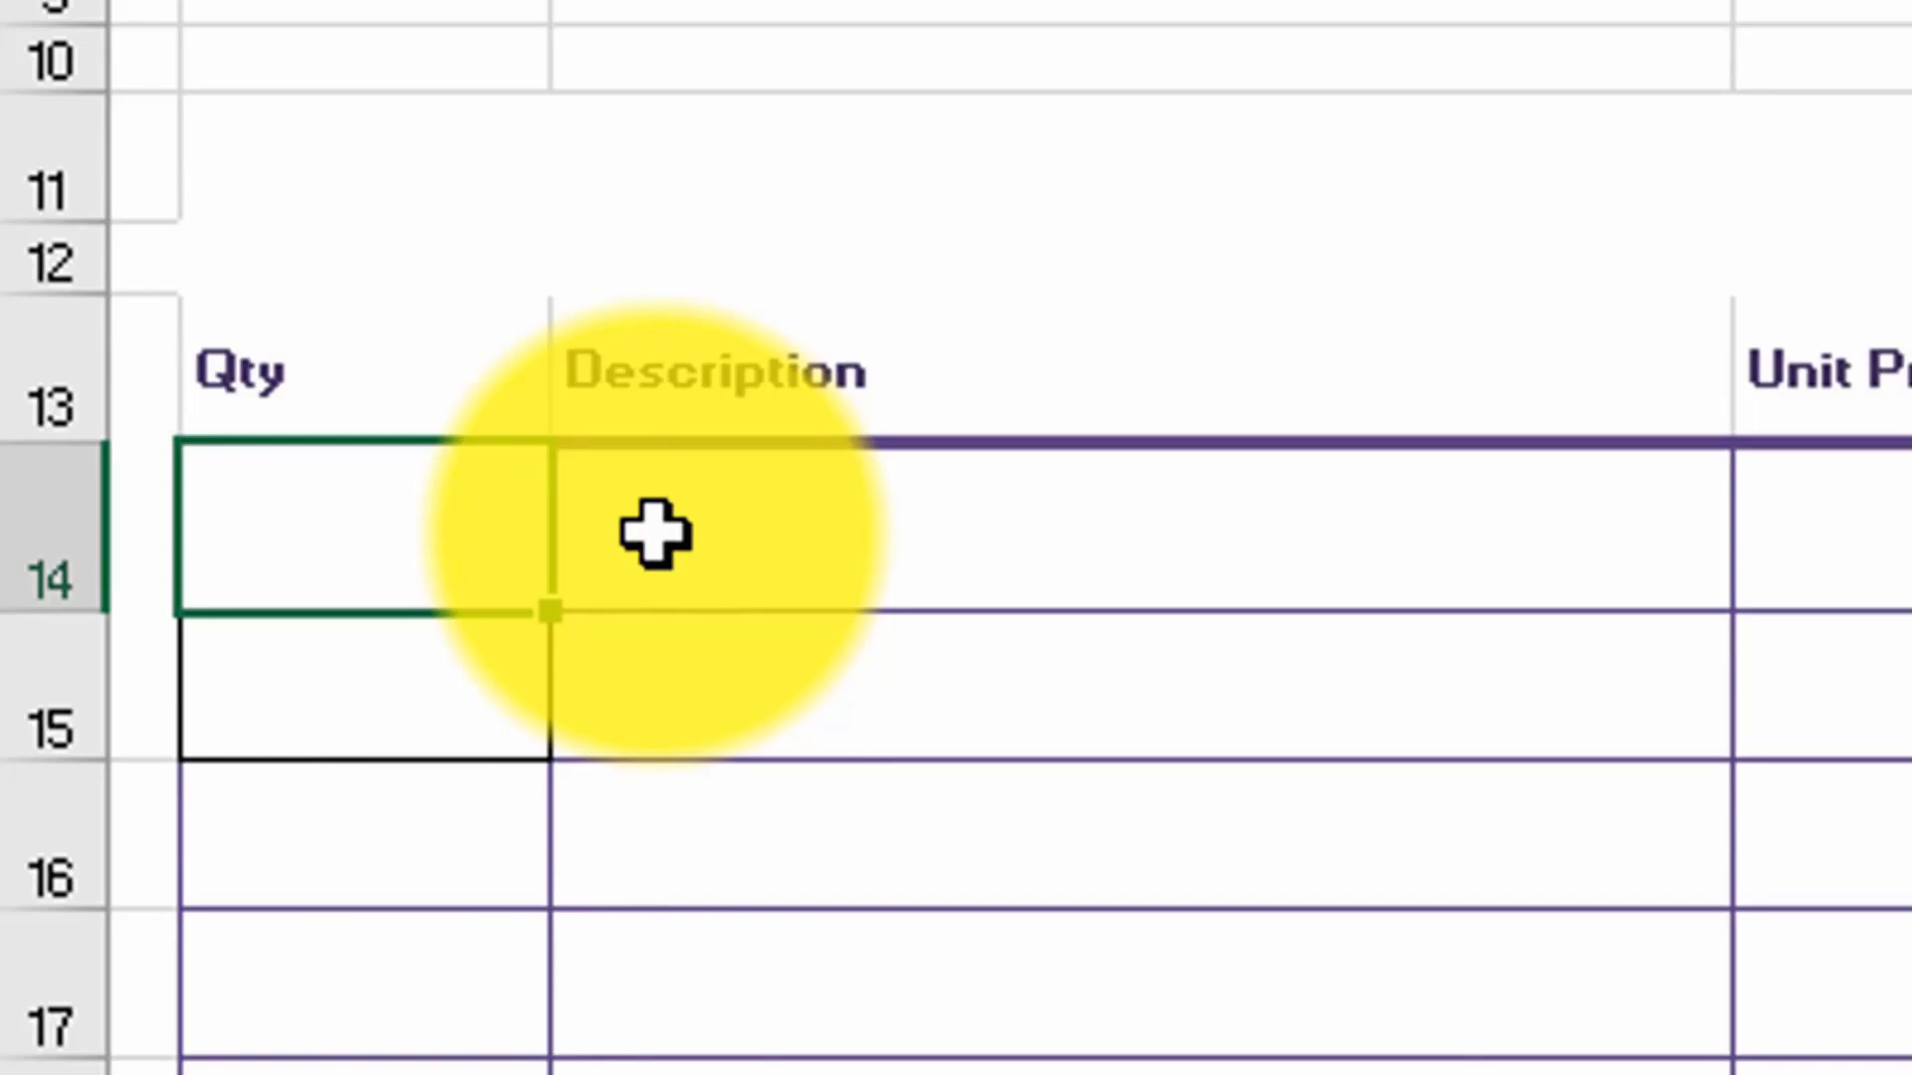
{"action": "type", "text": "4"}
{"action": "left_click", "coordinate": [654, 533]}
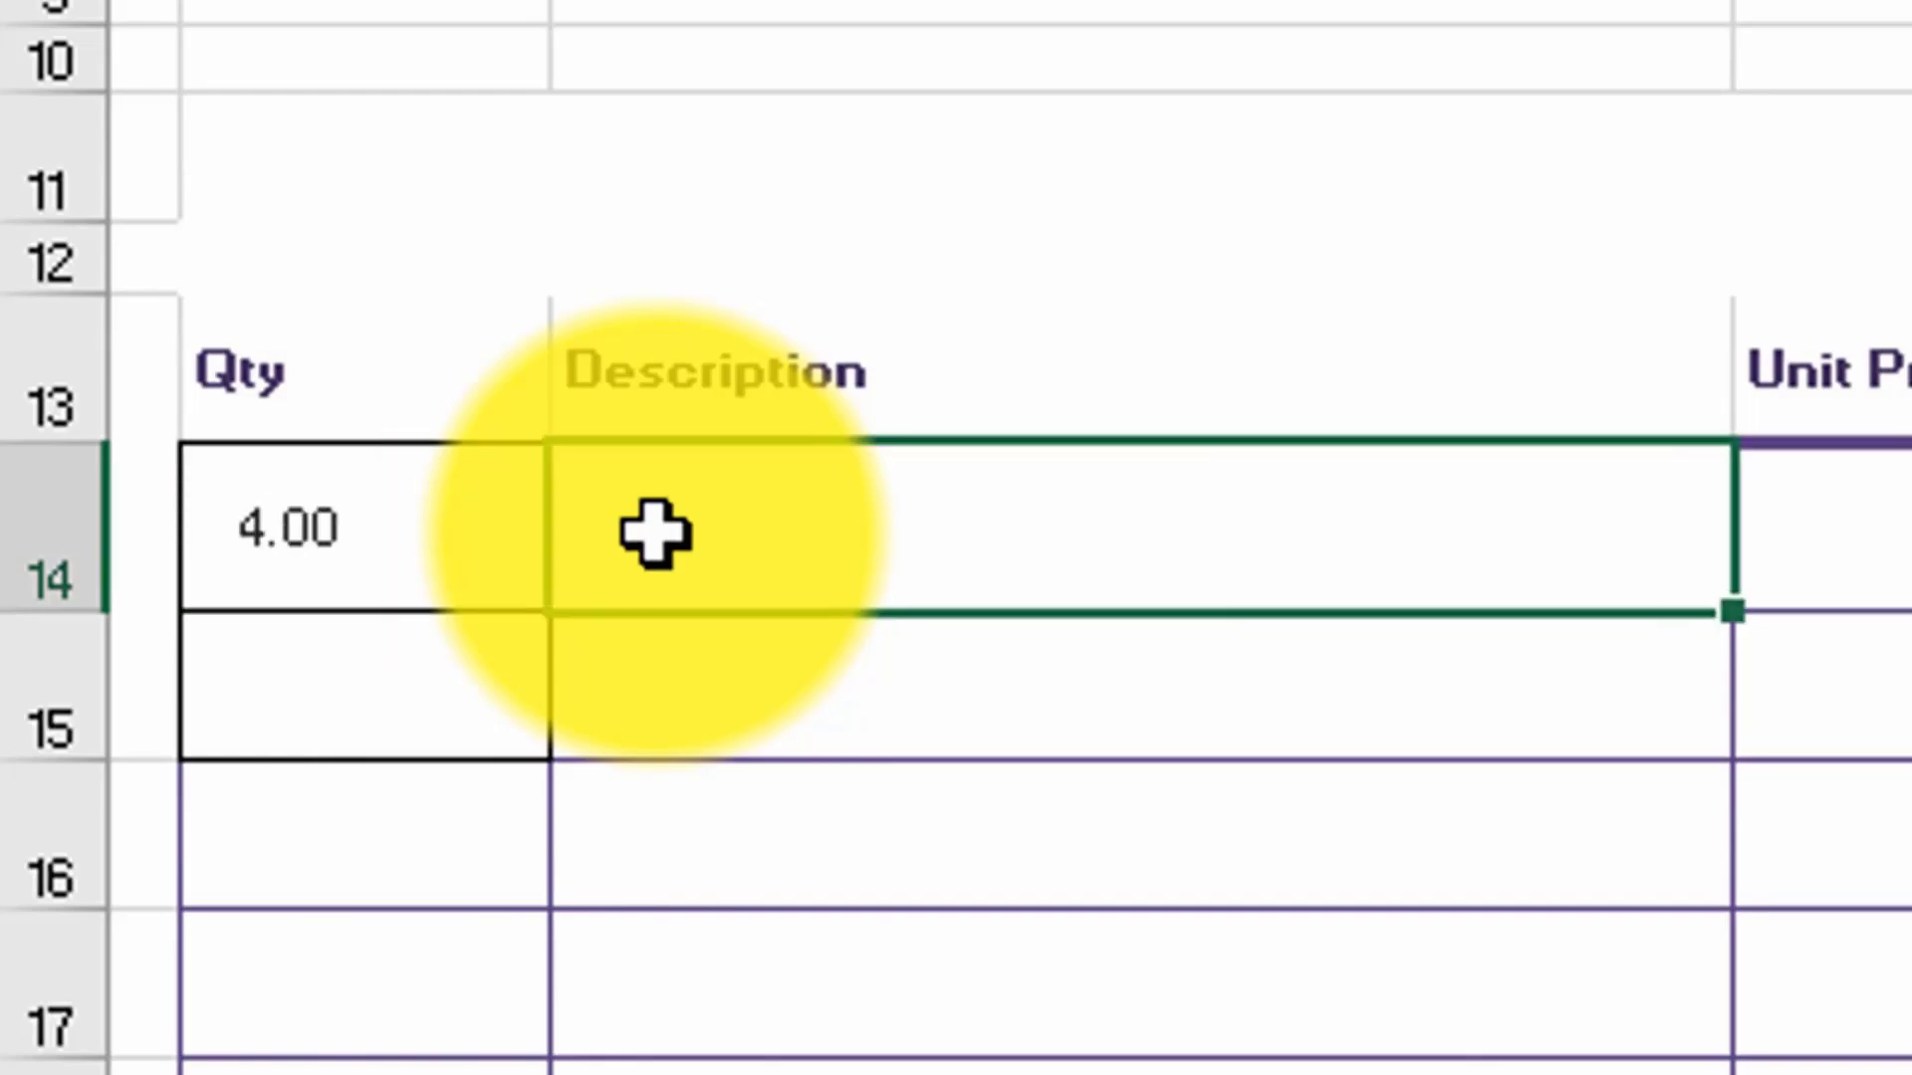
{"action": "type", "text": "Books"}
{"action": "key", "text": "Tab"}
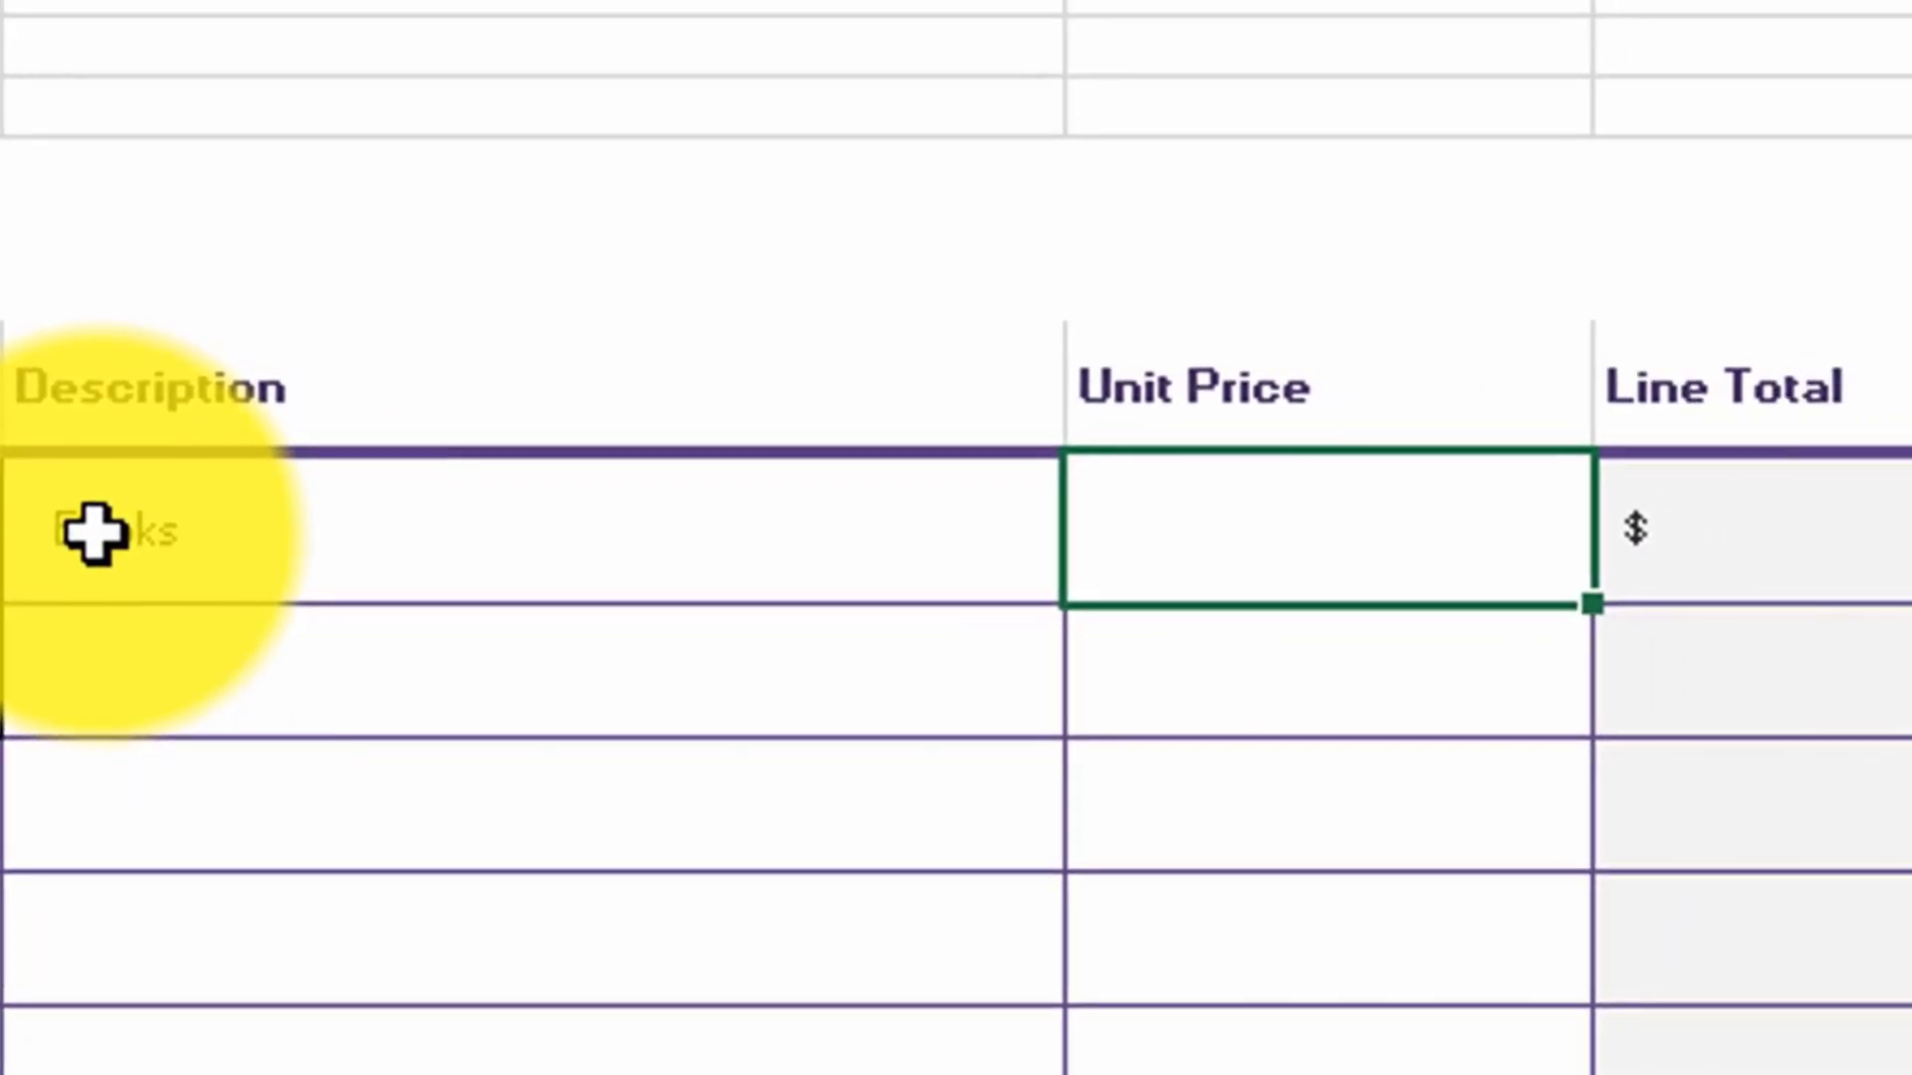
{"action": "type", "text": "30"}
{"action": "key", "text": "Tab"}
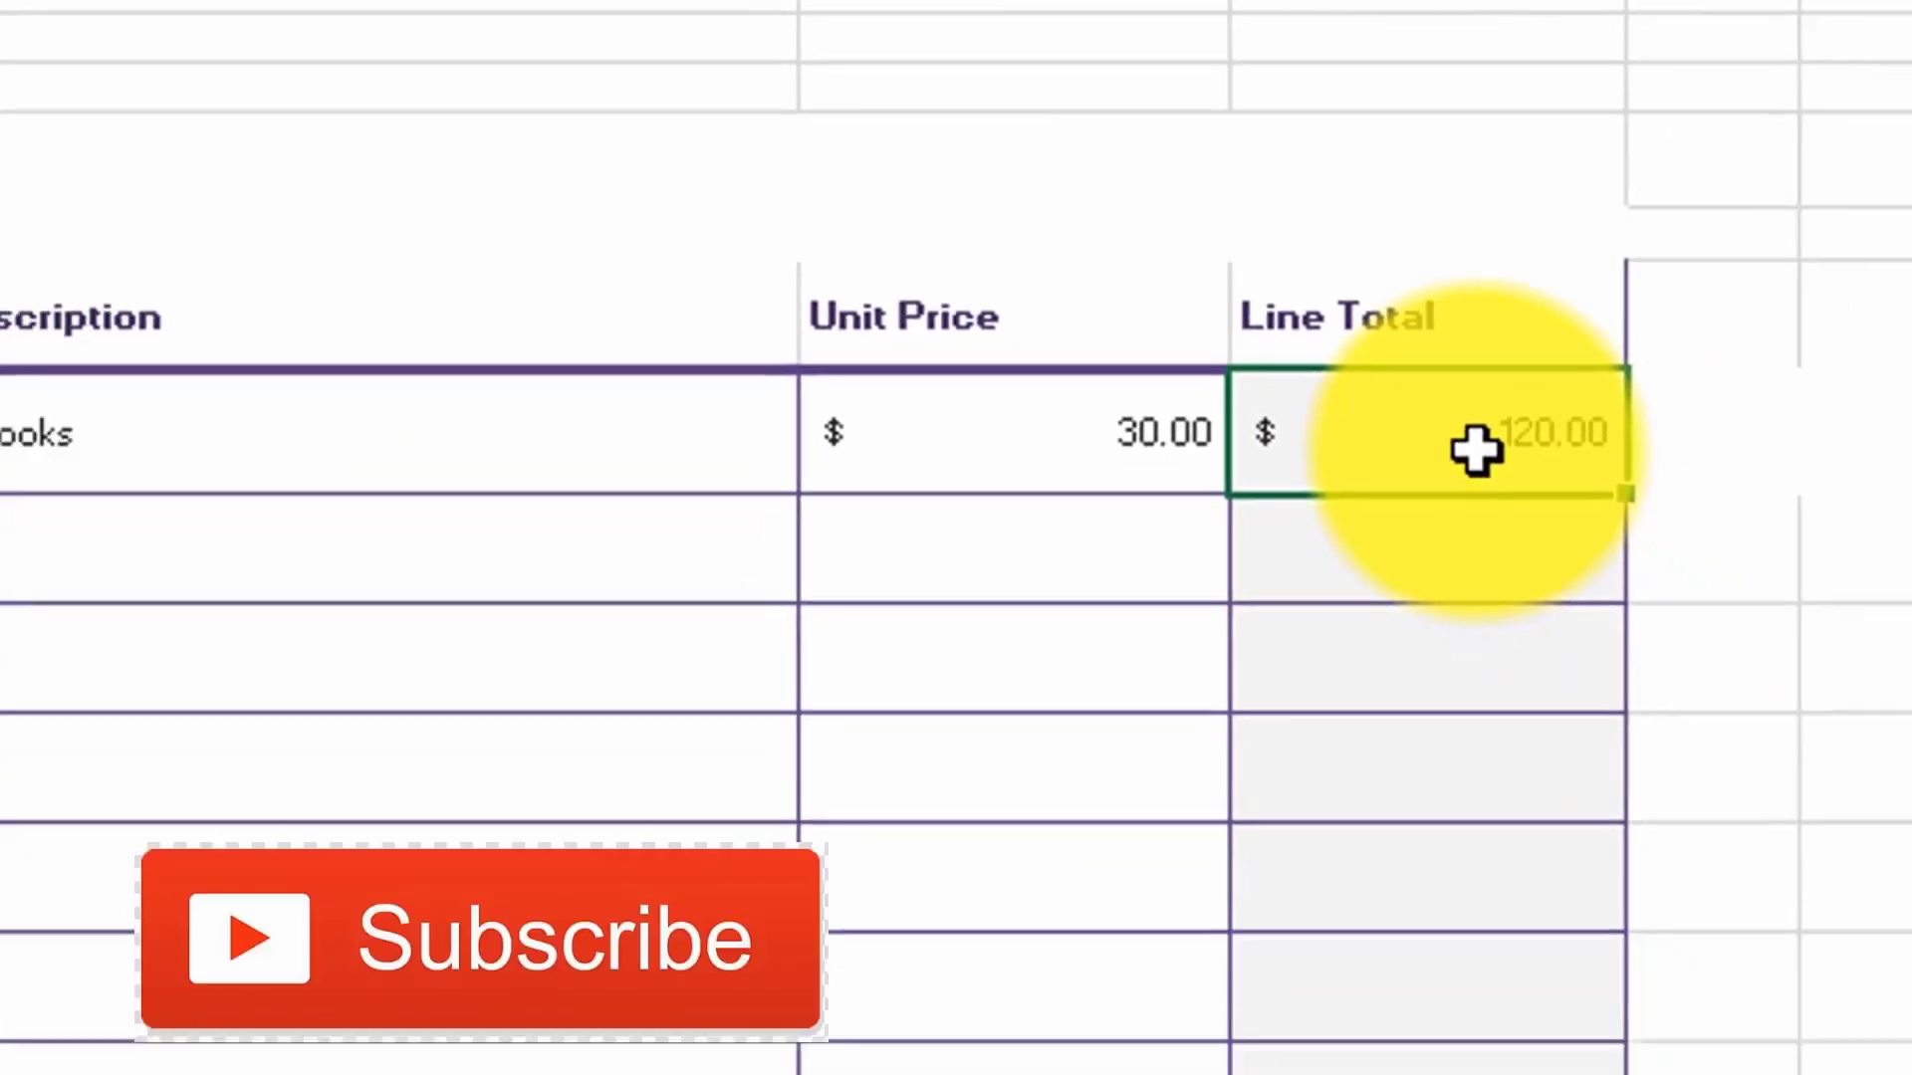
{"action": "left_click", "coordinate": [1243, 1031]}
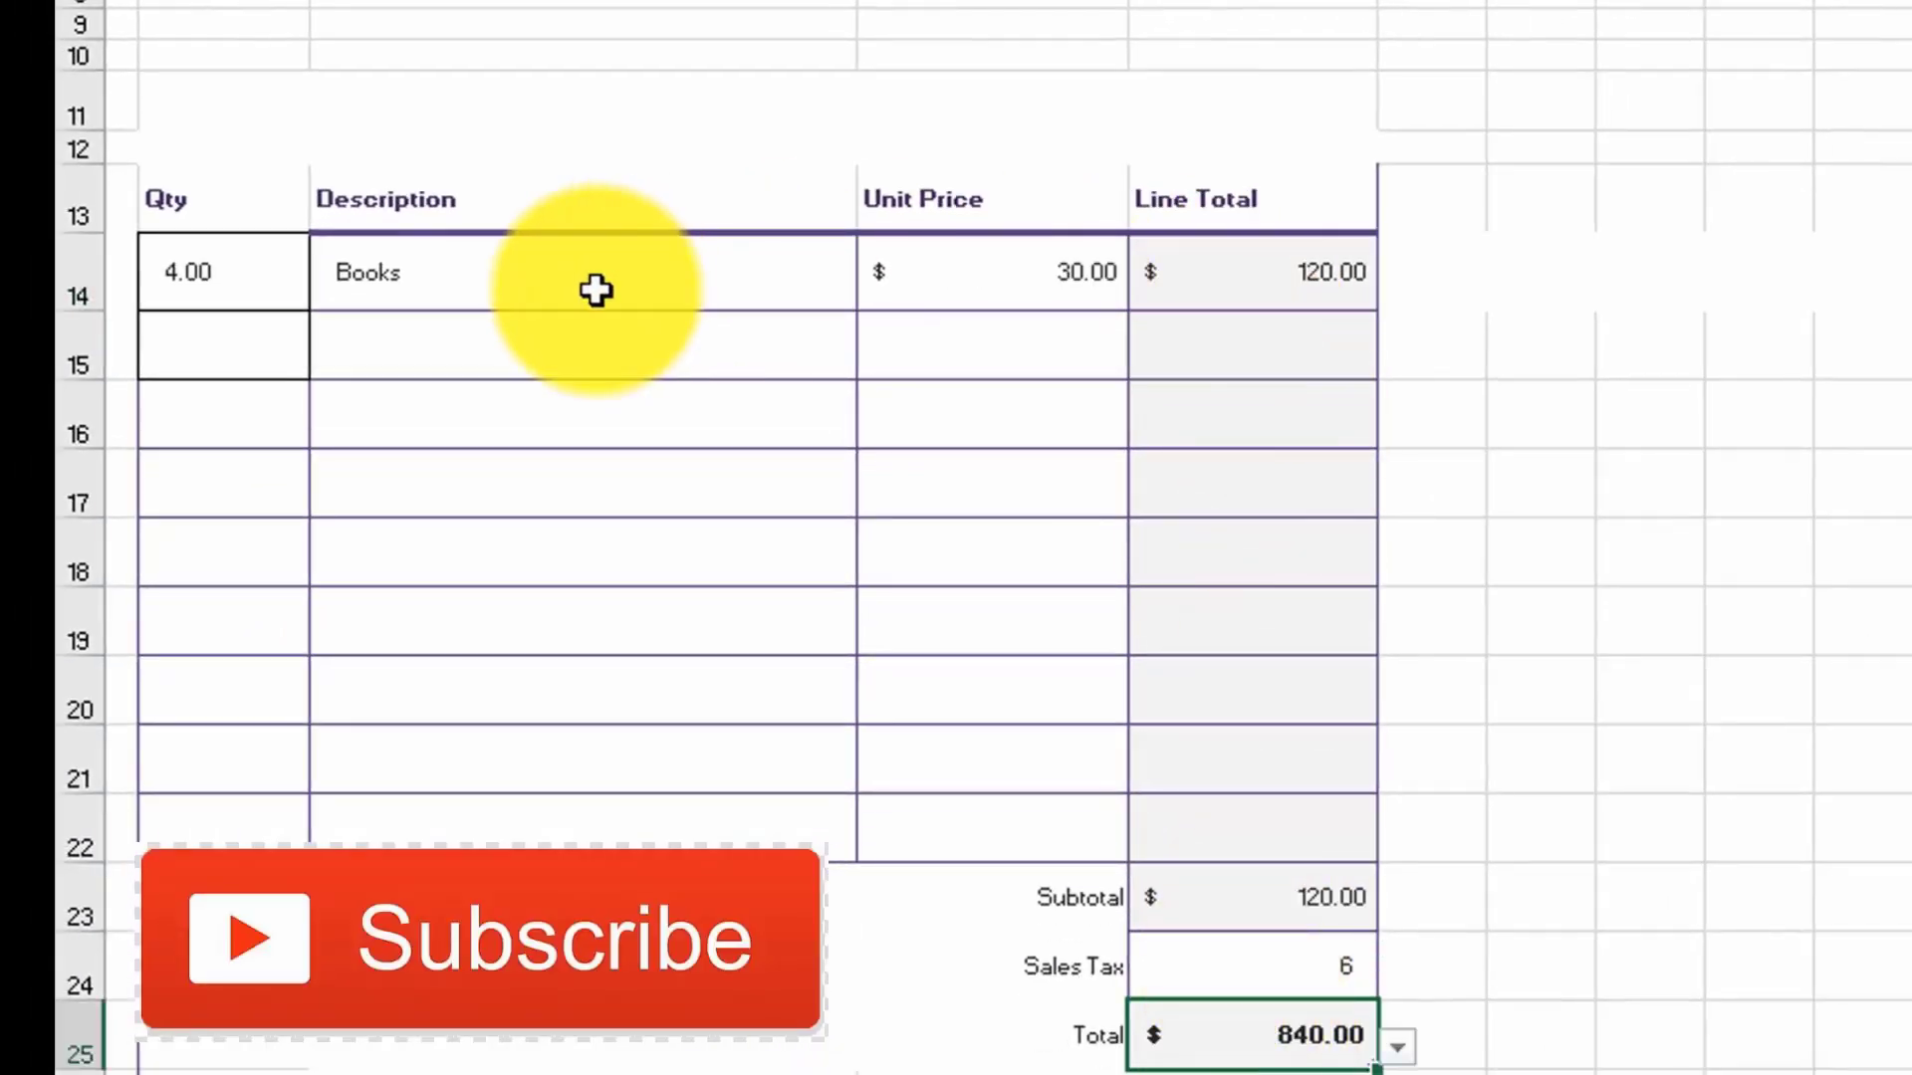
{"action": "scroll", "coordinate": [973, 487], "scroll_direction": "up", "scroll_amount": 3}
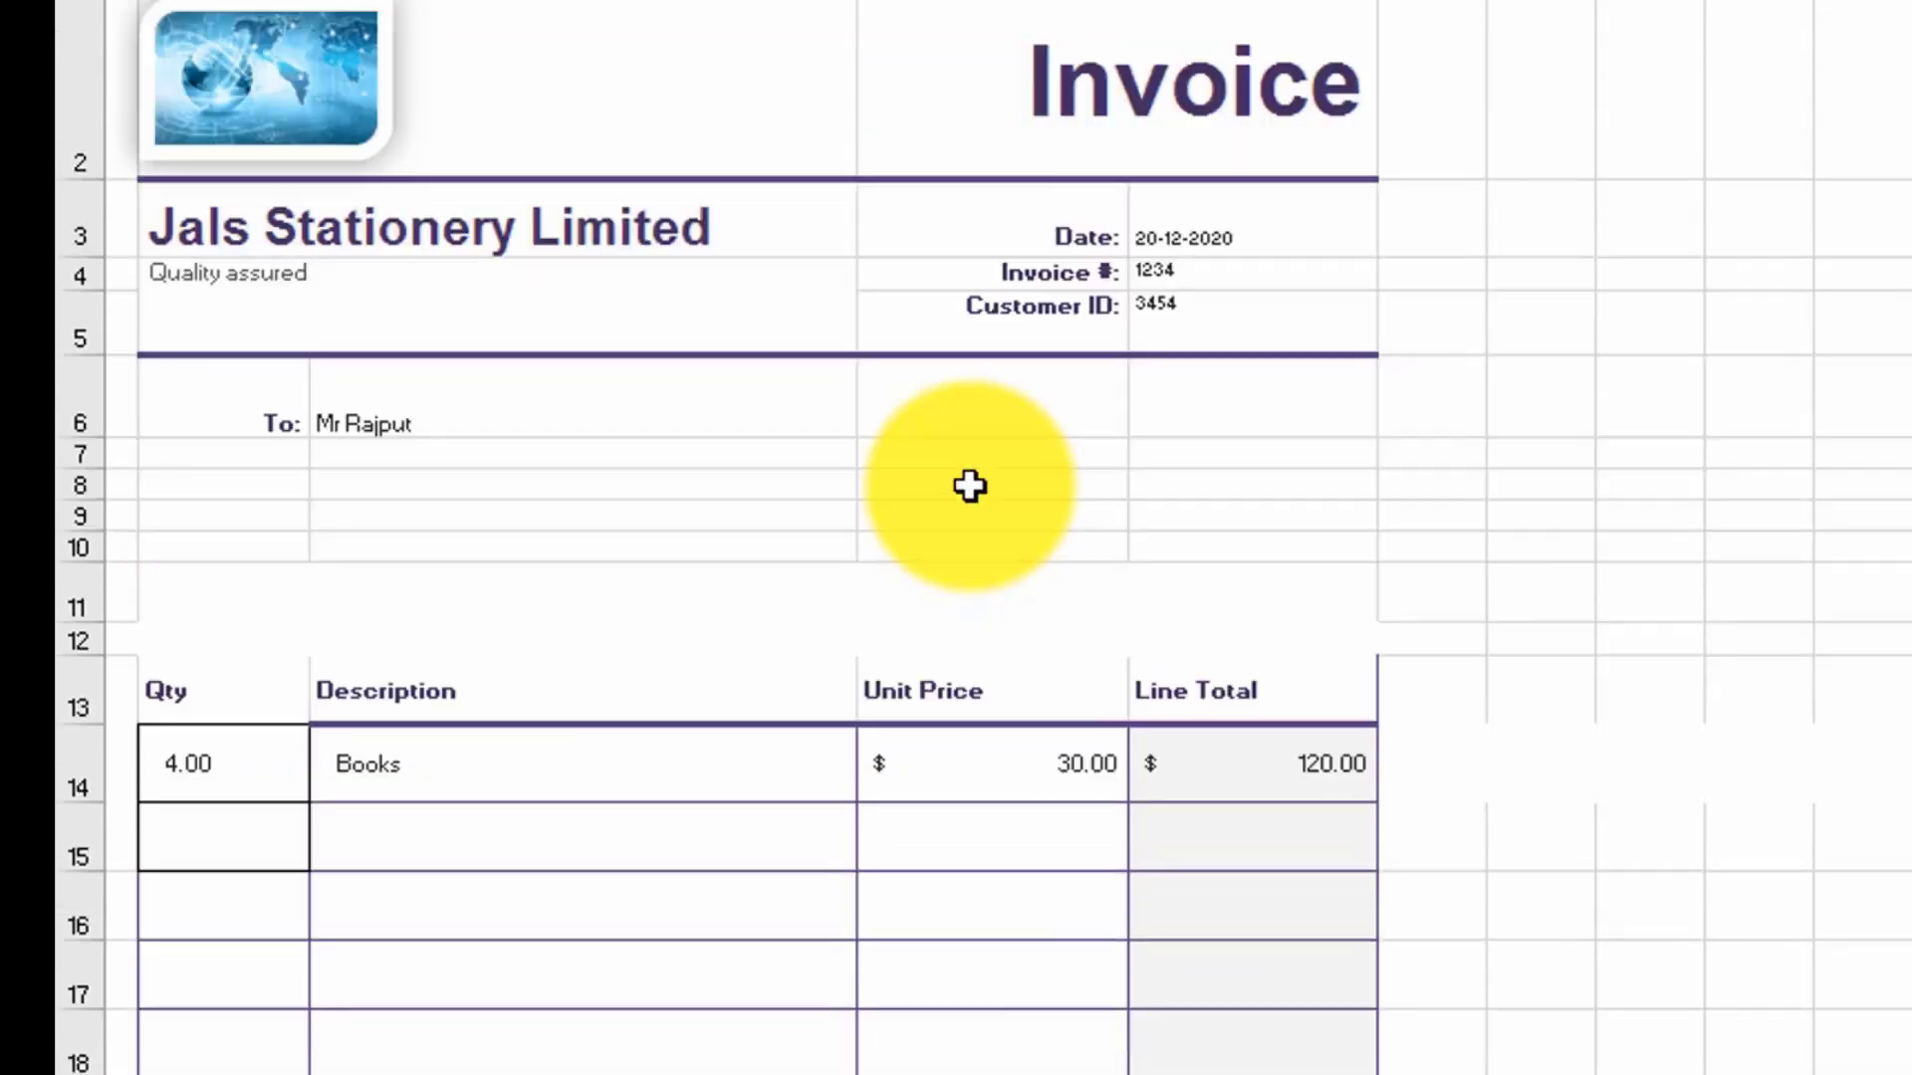
{"action": "scroll", "coordinate": [969, 487], "scroll_direction": "down", "scroll_amount": 3}
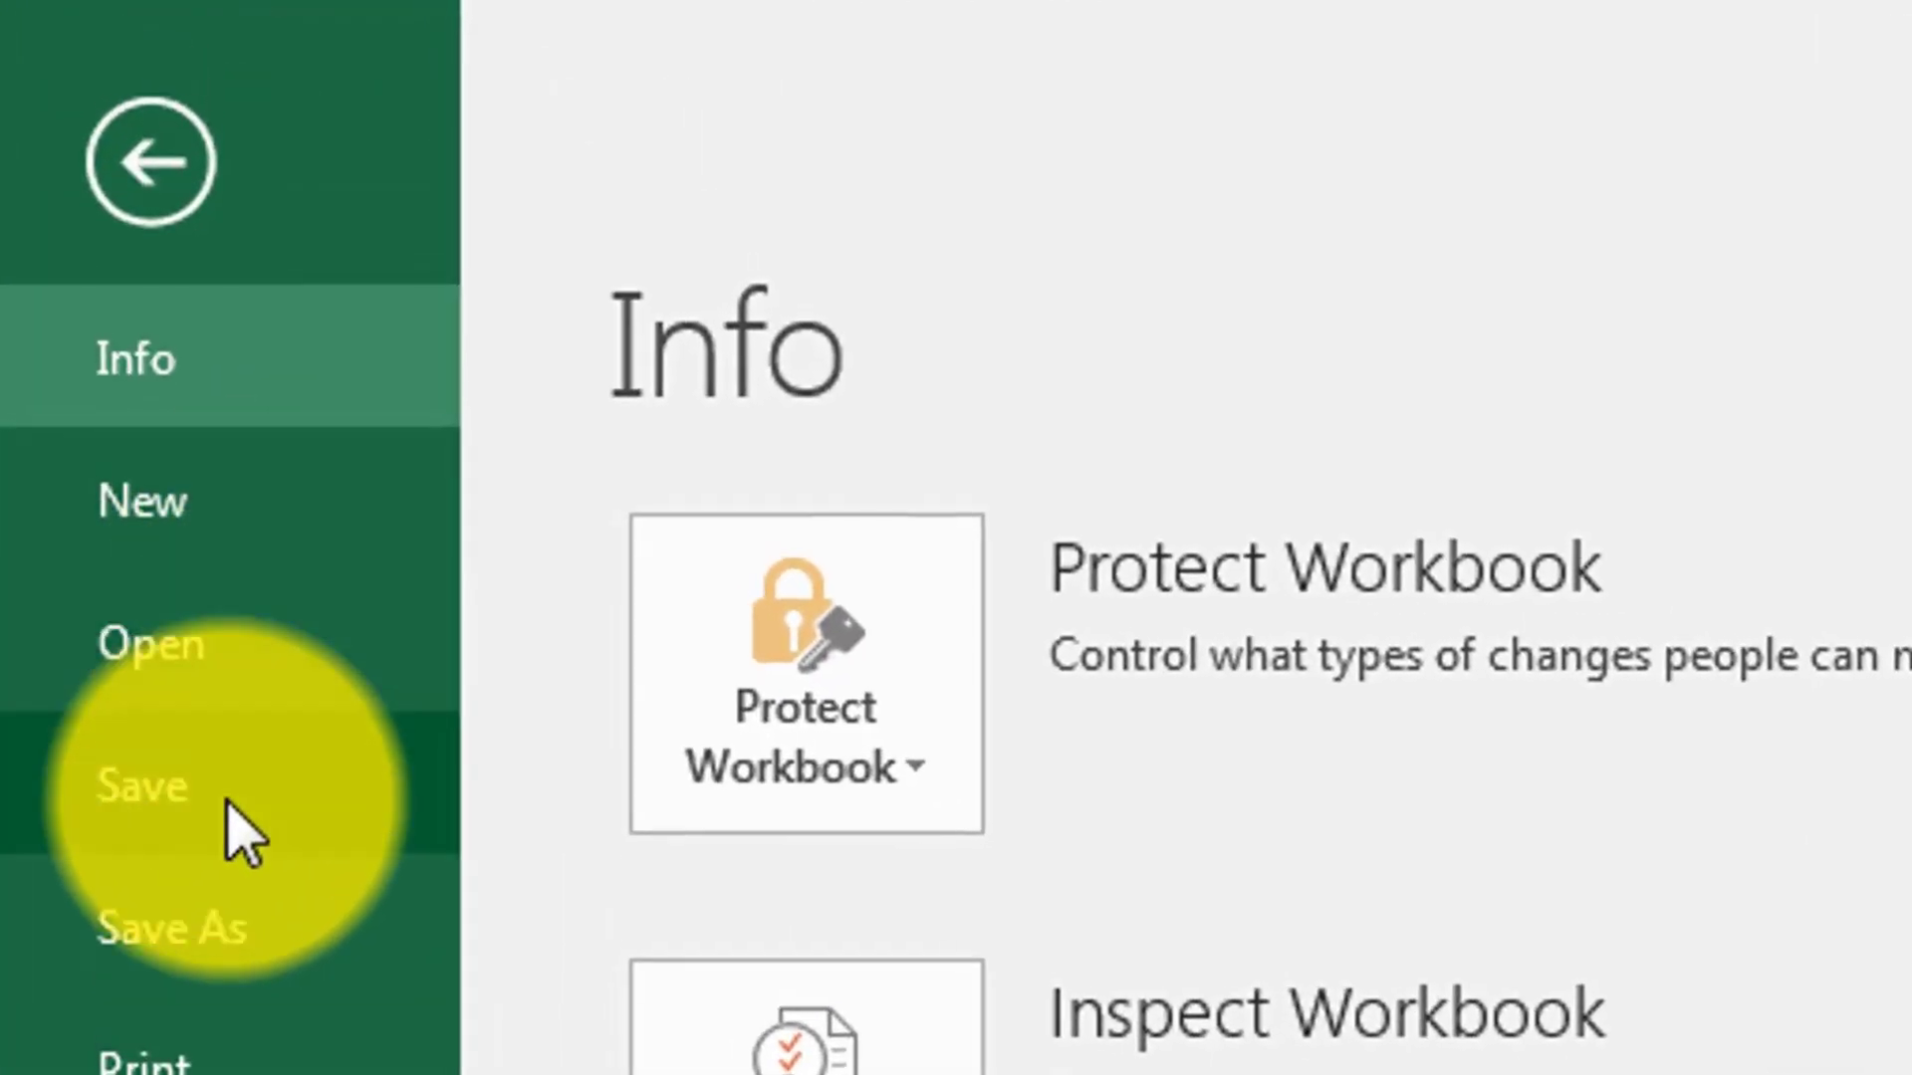
Step: Save the filled invoice as the Excel workbook RajputInvoice in Documents
{"action": "left_click", "coordinate": [132, 64]}
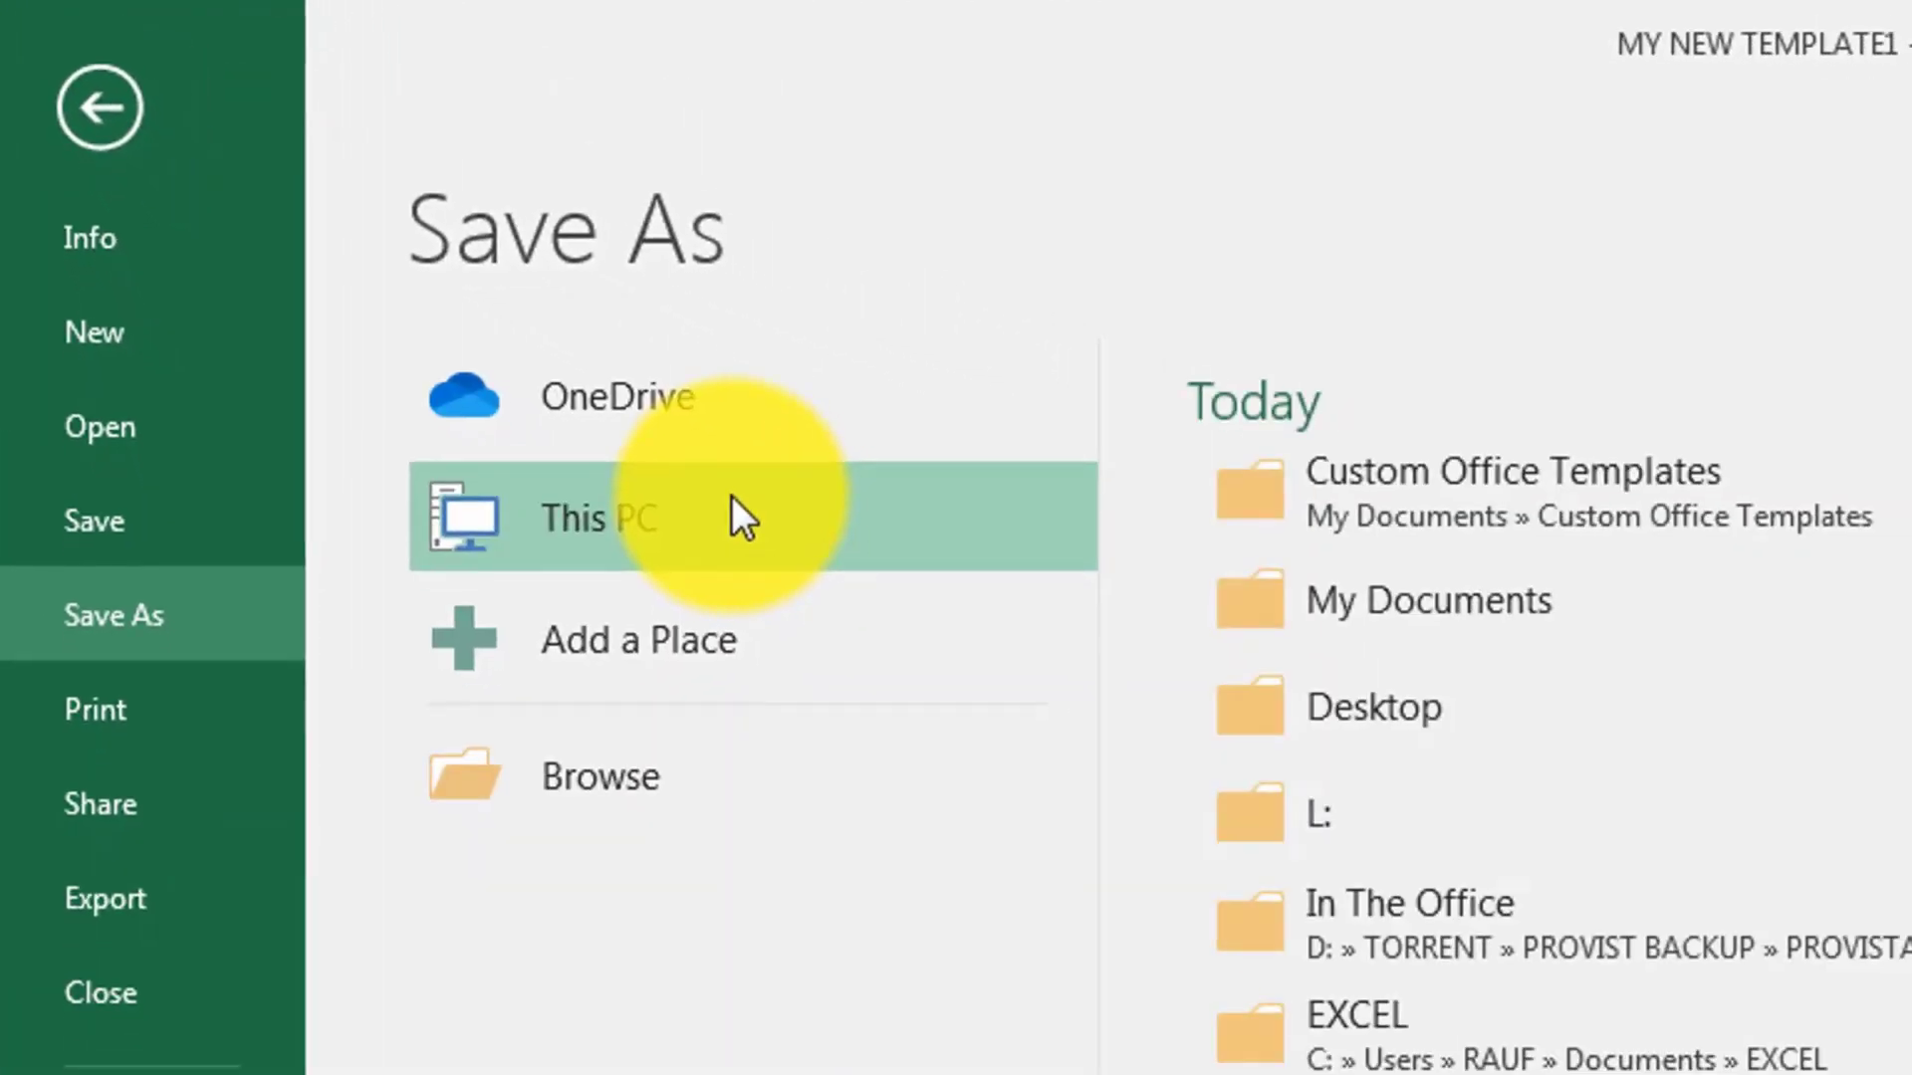
{"action": "left_click", "coordinate": [663, 762]}
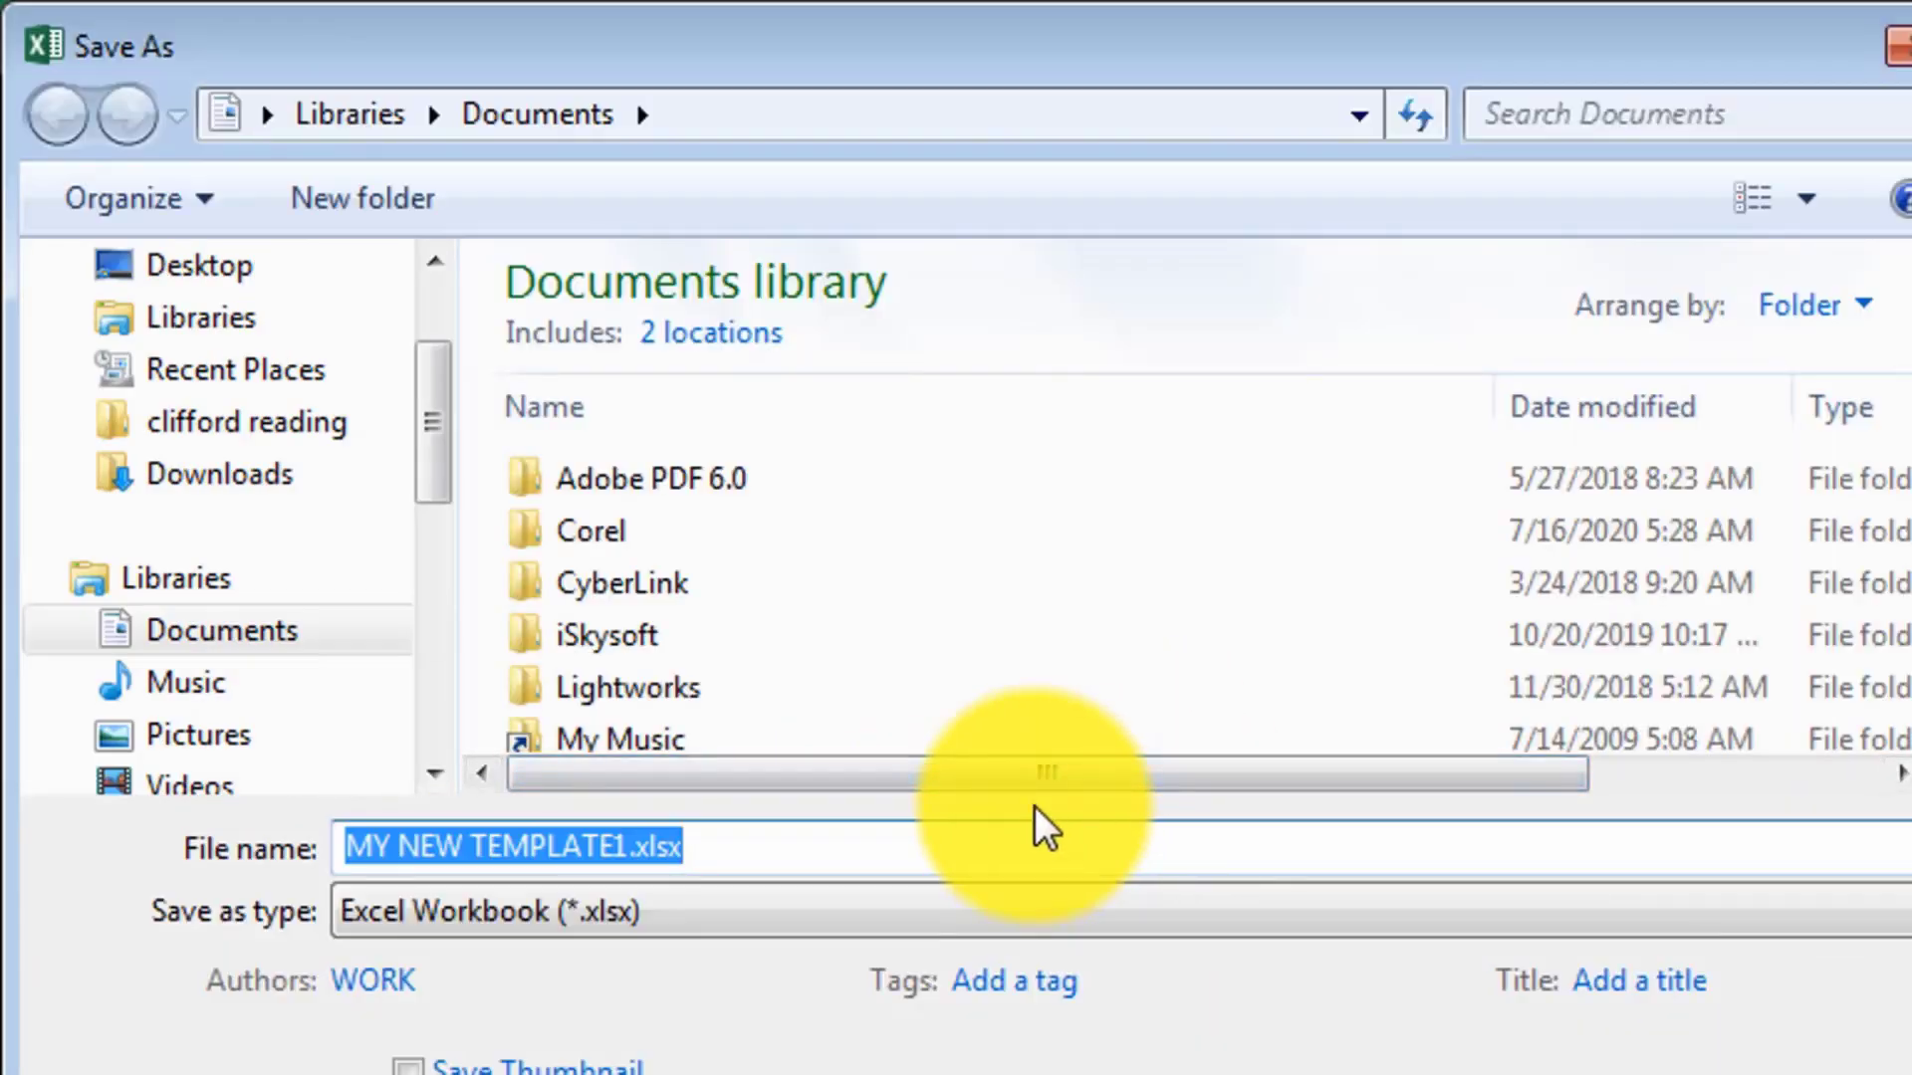
{"action": "type", "text": "r"}
{"action": "key", "text": "BackSpace"}
{"action": "type", "text": "Raj"}
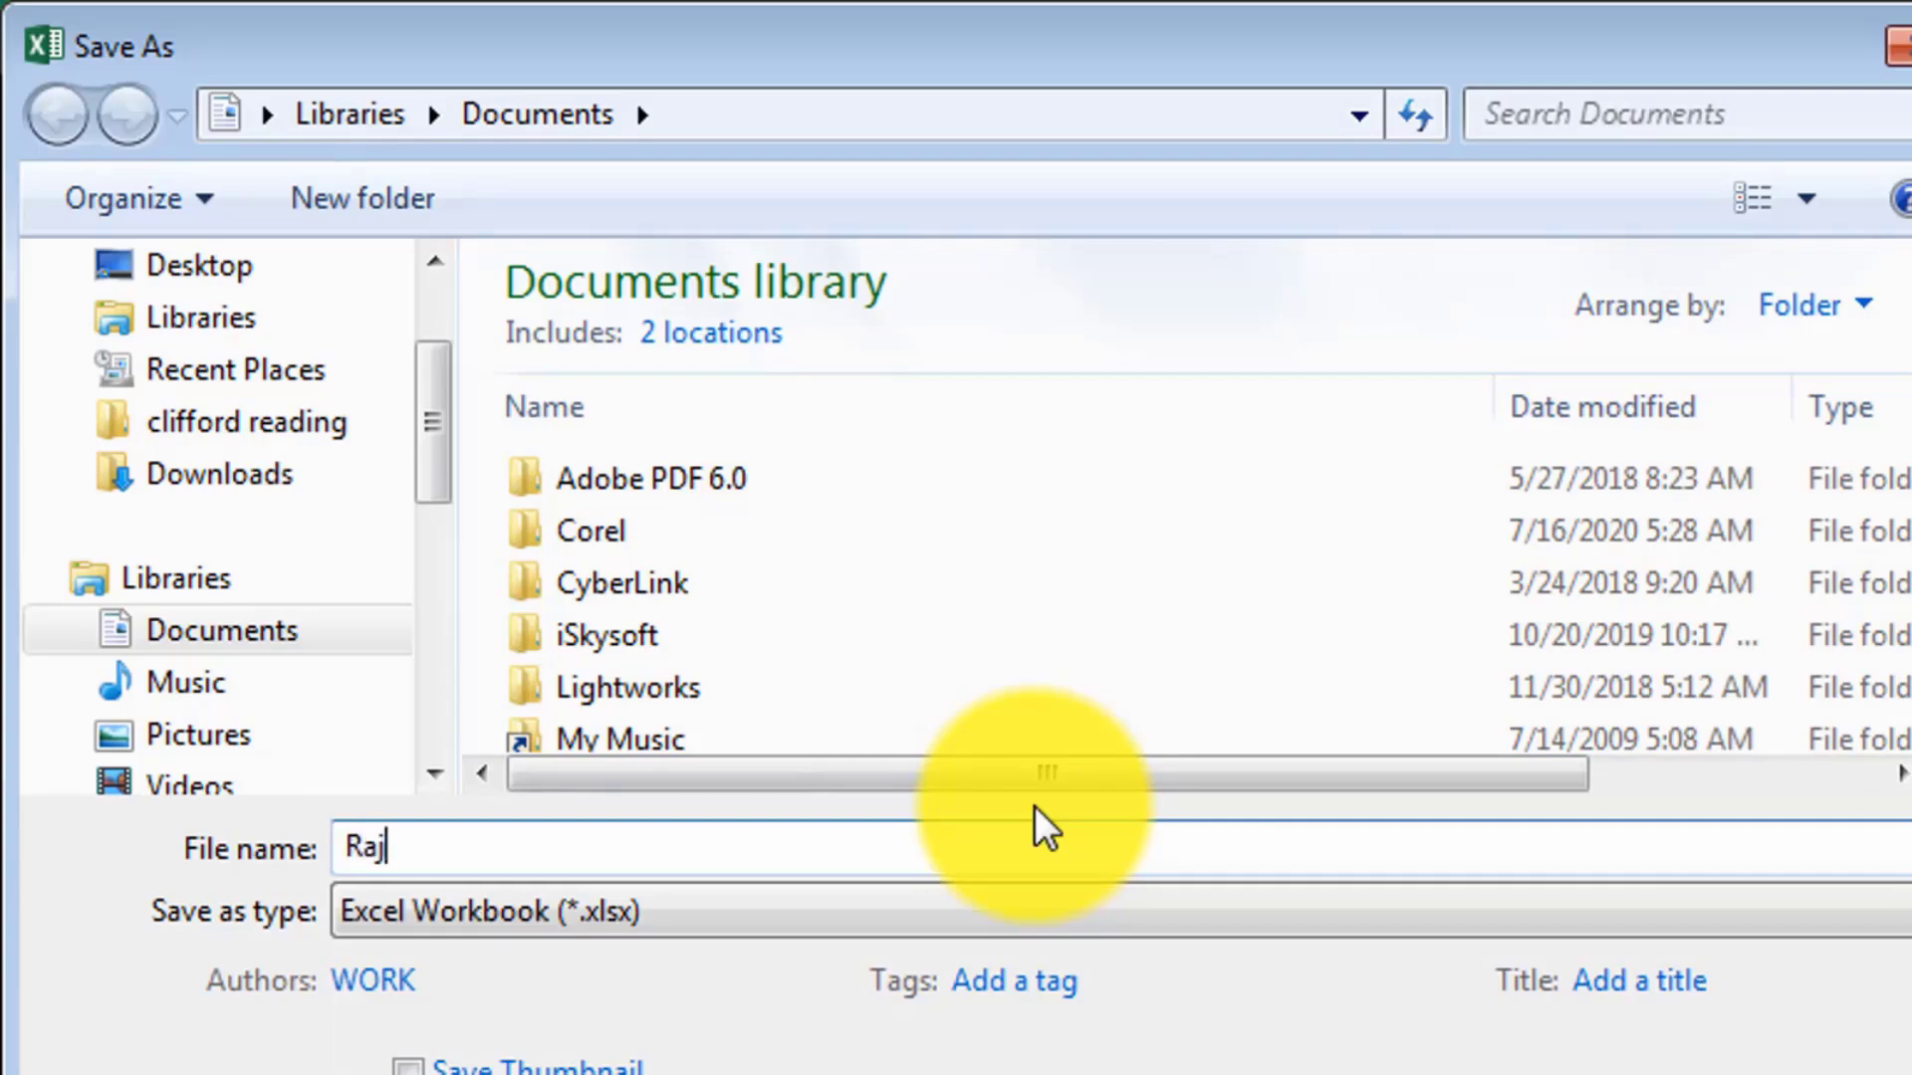
{"action": "type", "text": "putInvoice"}
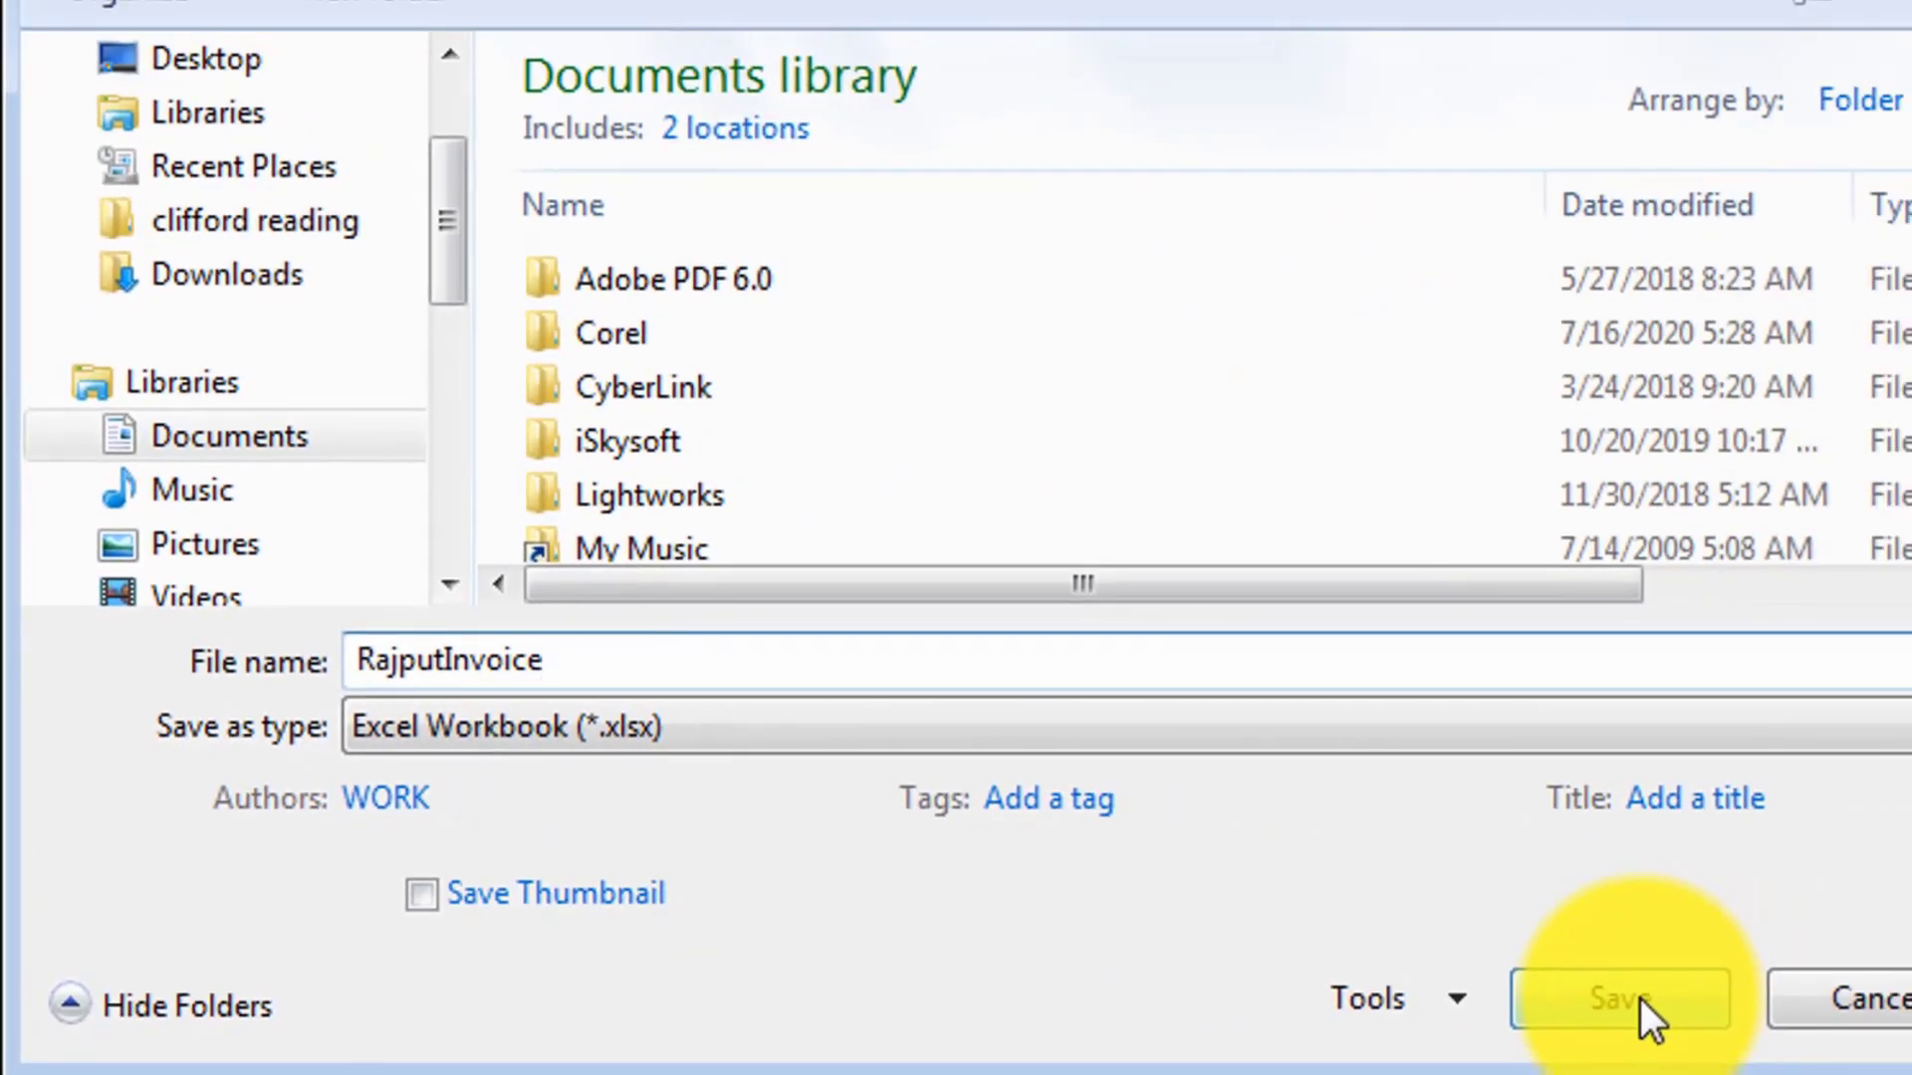
{"action": "left_click", "coordinate": [1640, 998]}
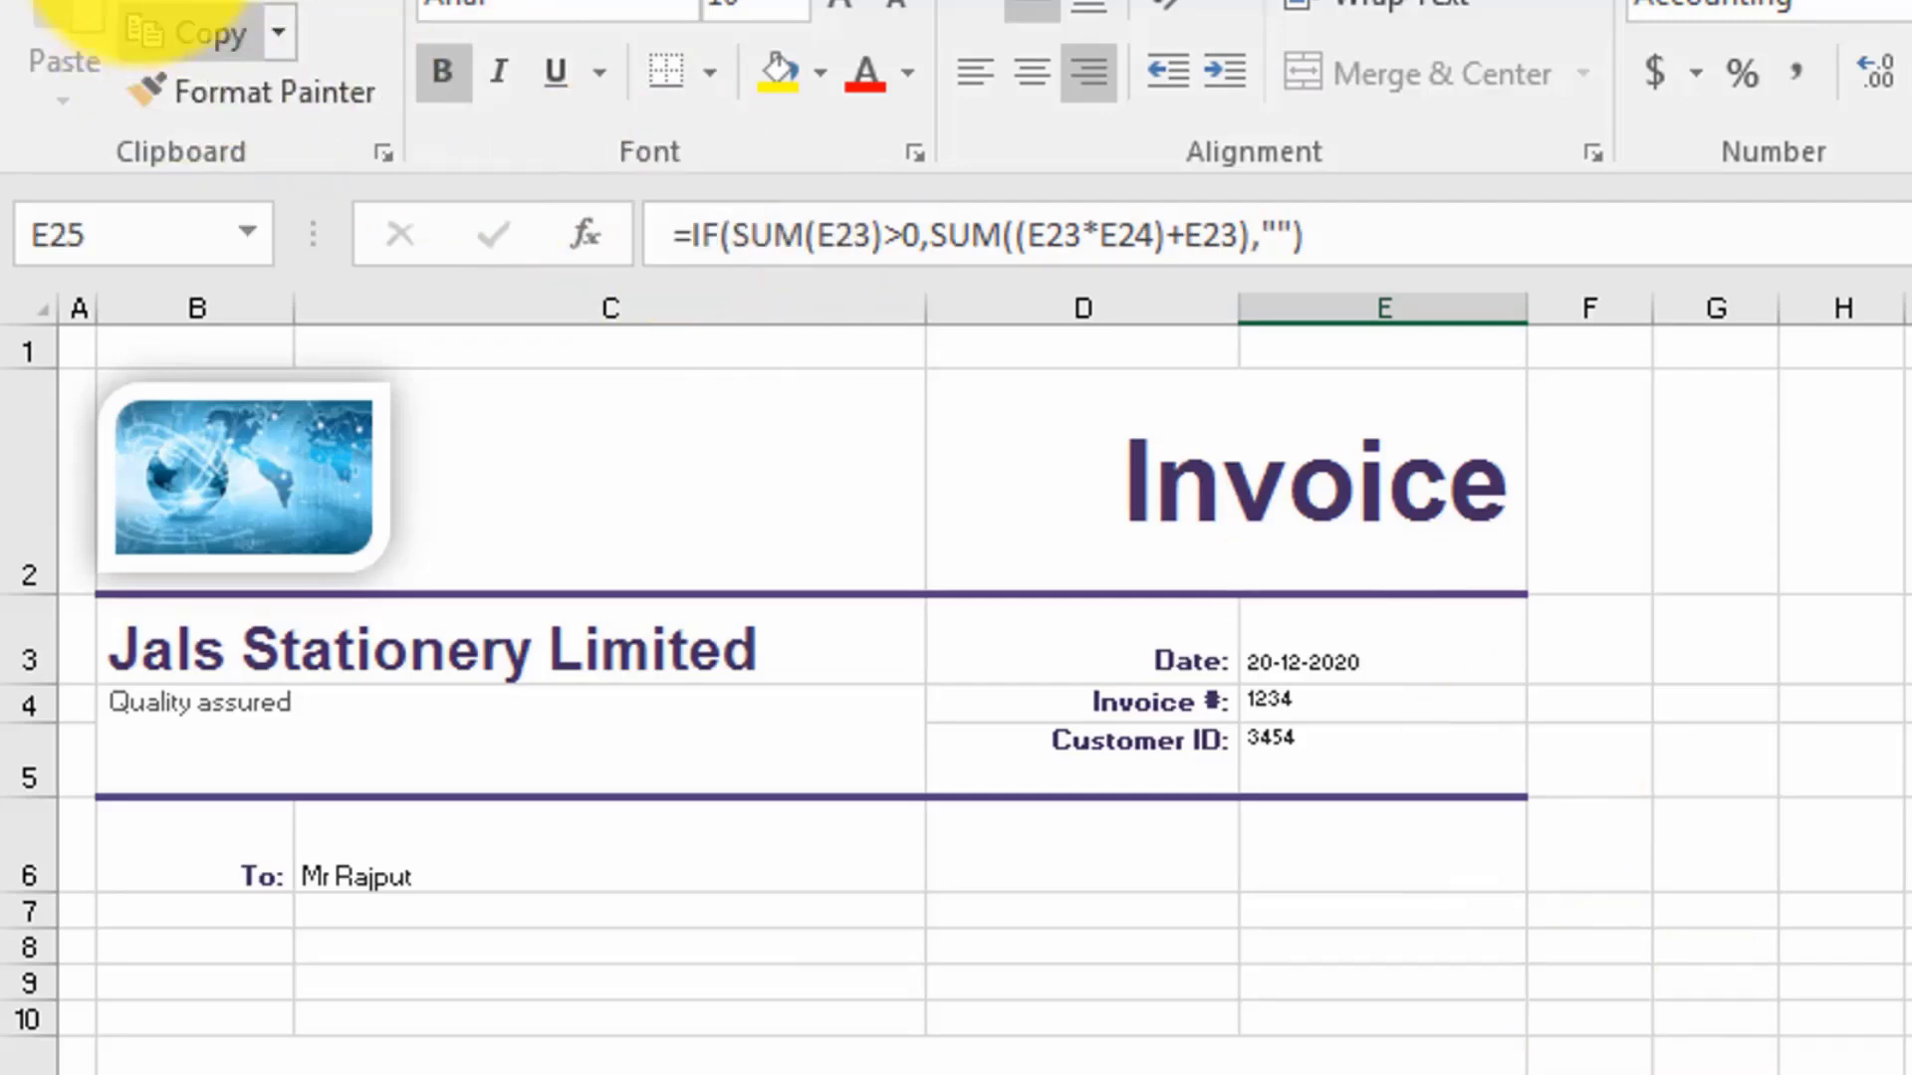
Step: Close the RajputInvoice workbook, leaving Excel with nothing open
{"action": "left_click", "coordinate": [40, 5]}
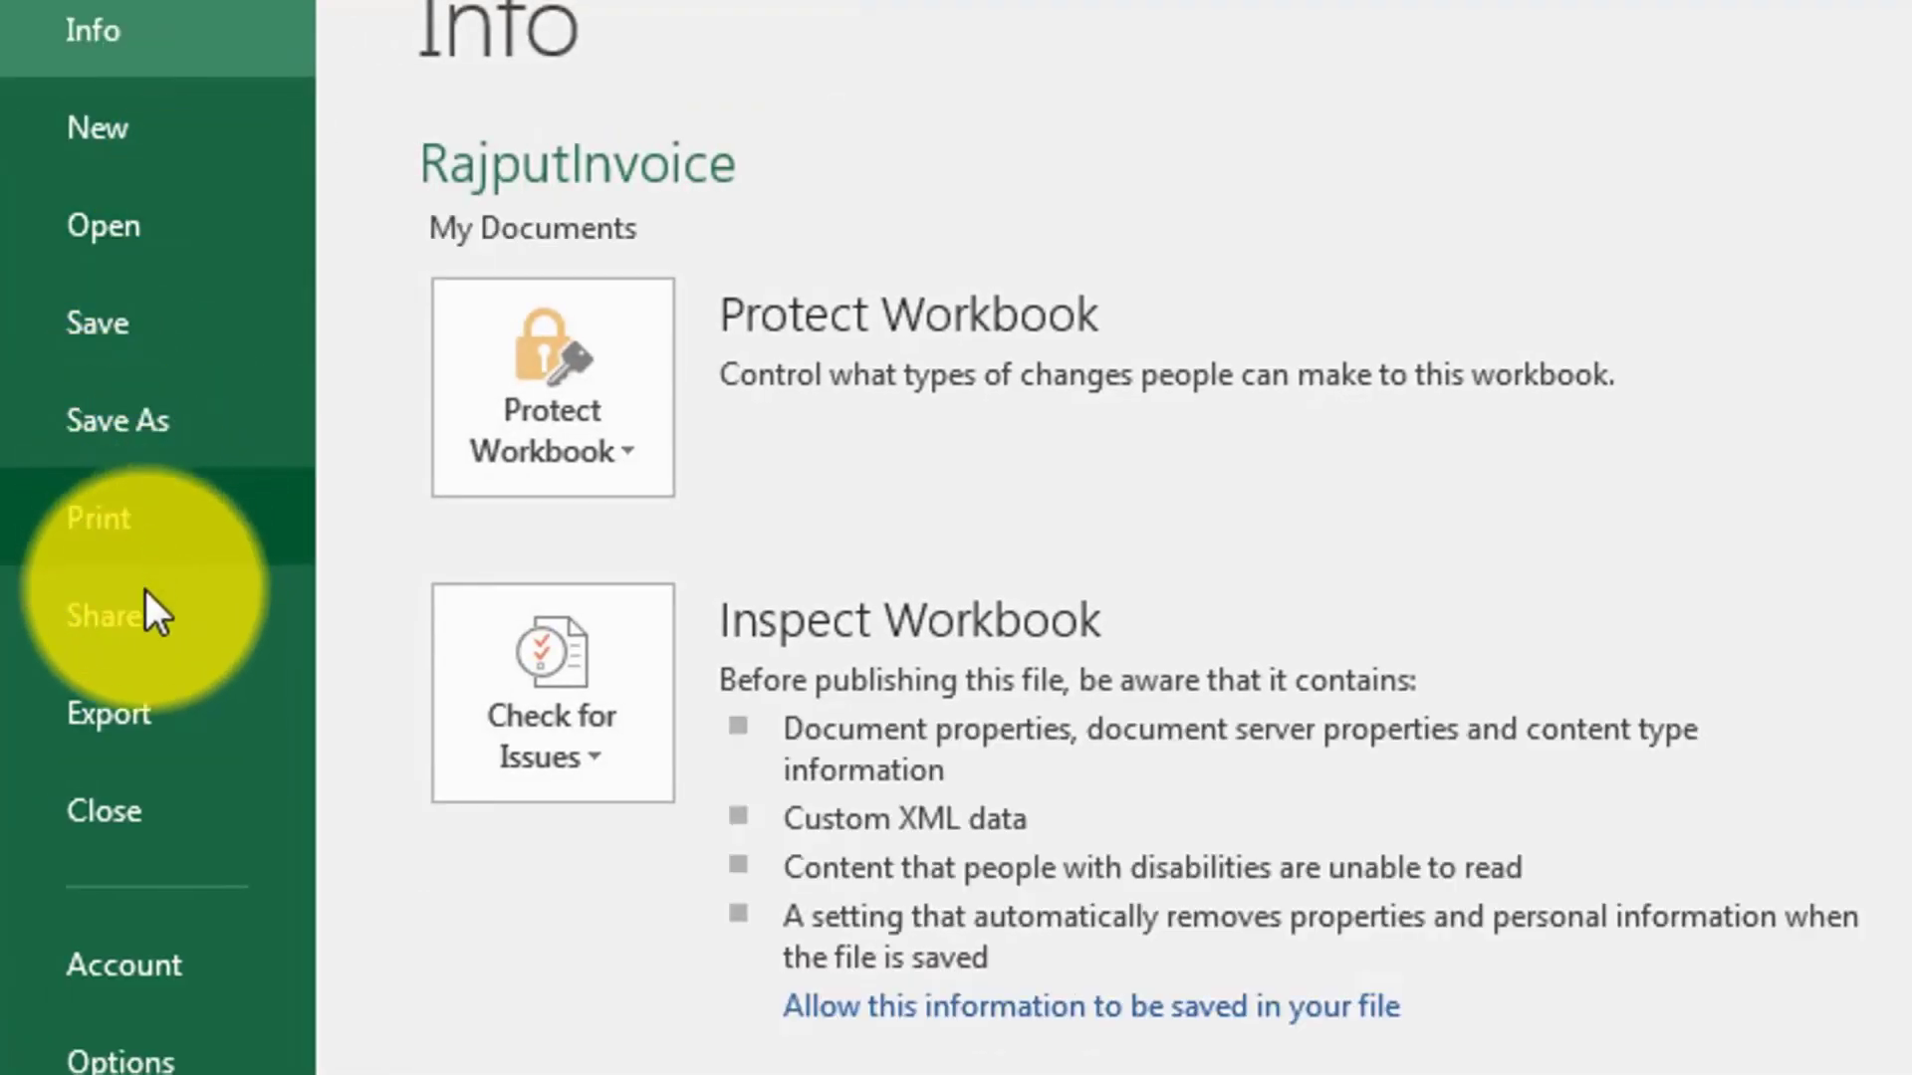
{"action": "left_click", "coordinate": [100, 753]}
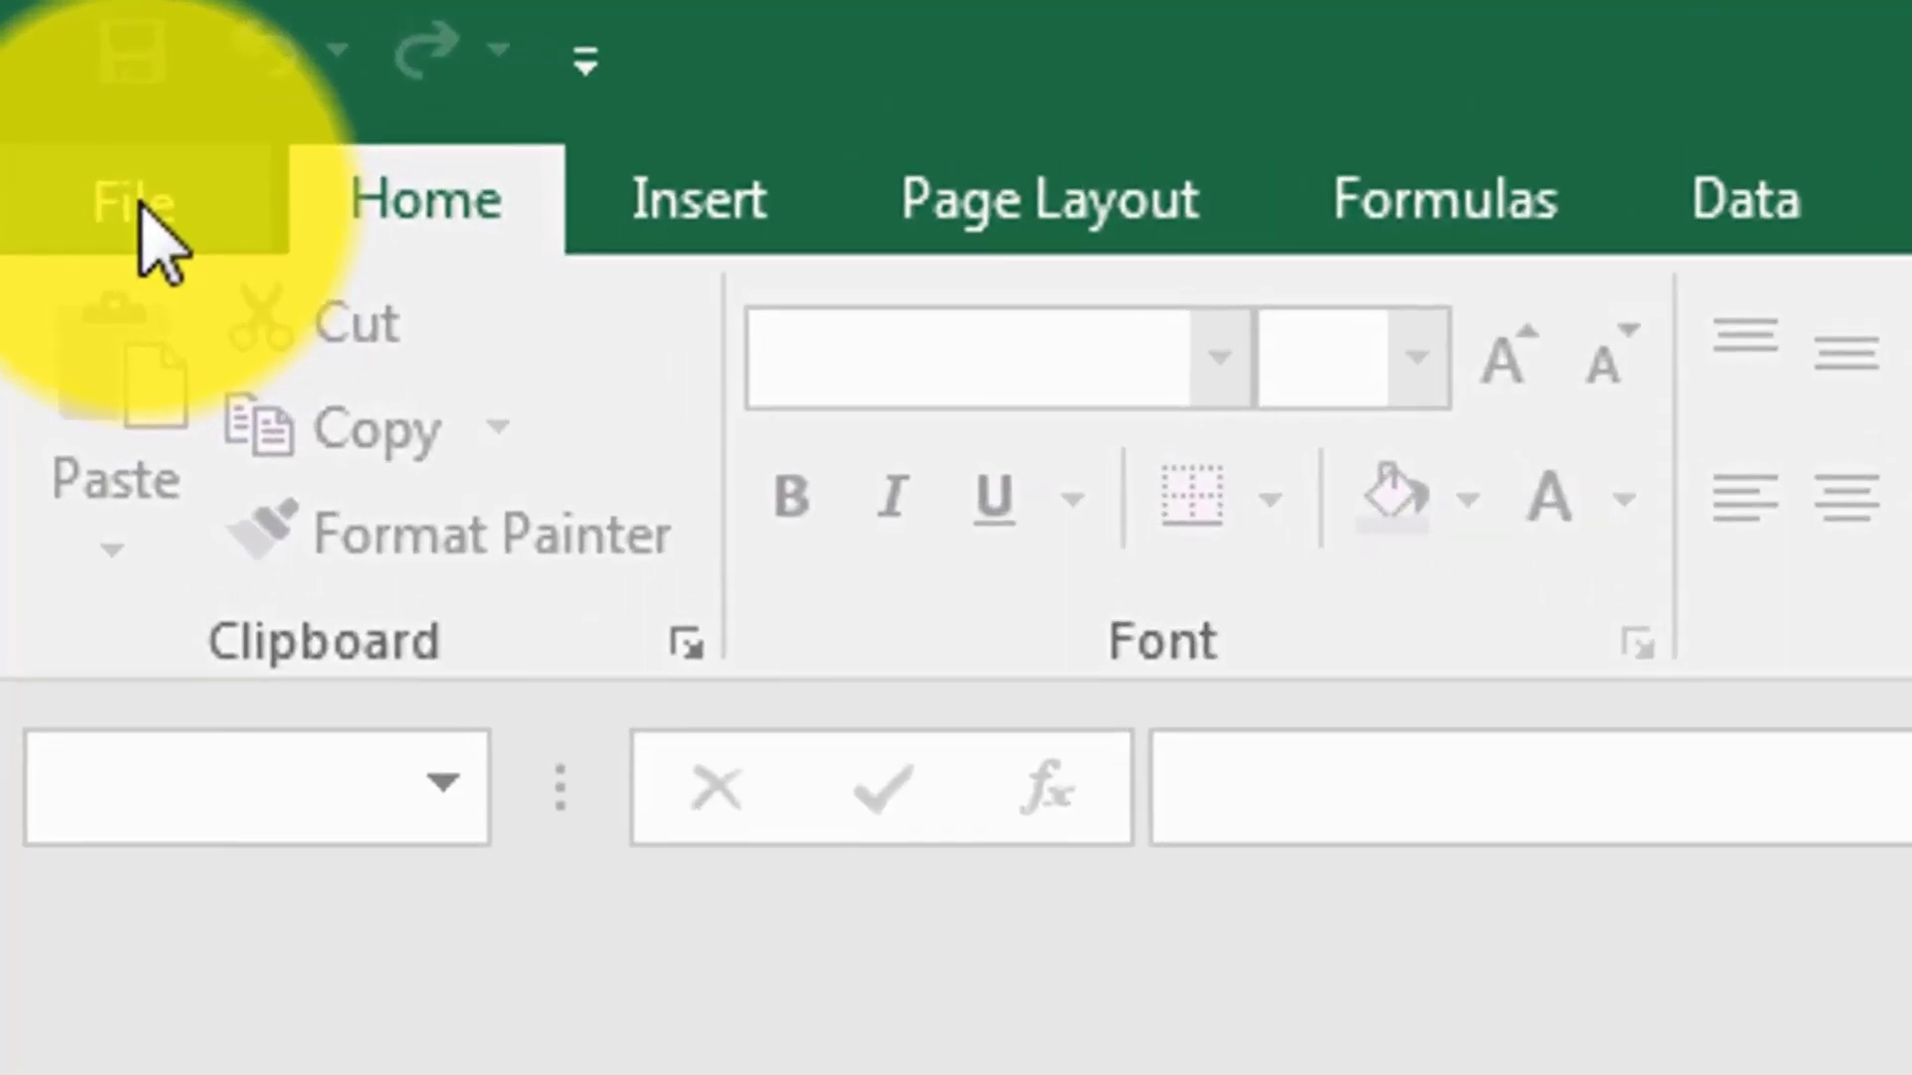
Step: Create a blank invoice, MY NEW TEMPLATE1, from the Personal template MY NEW TEMPLATE
{"action": "left_click", "coordinate": [149, 239]}
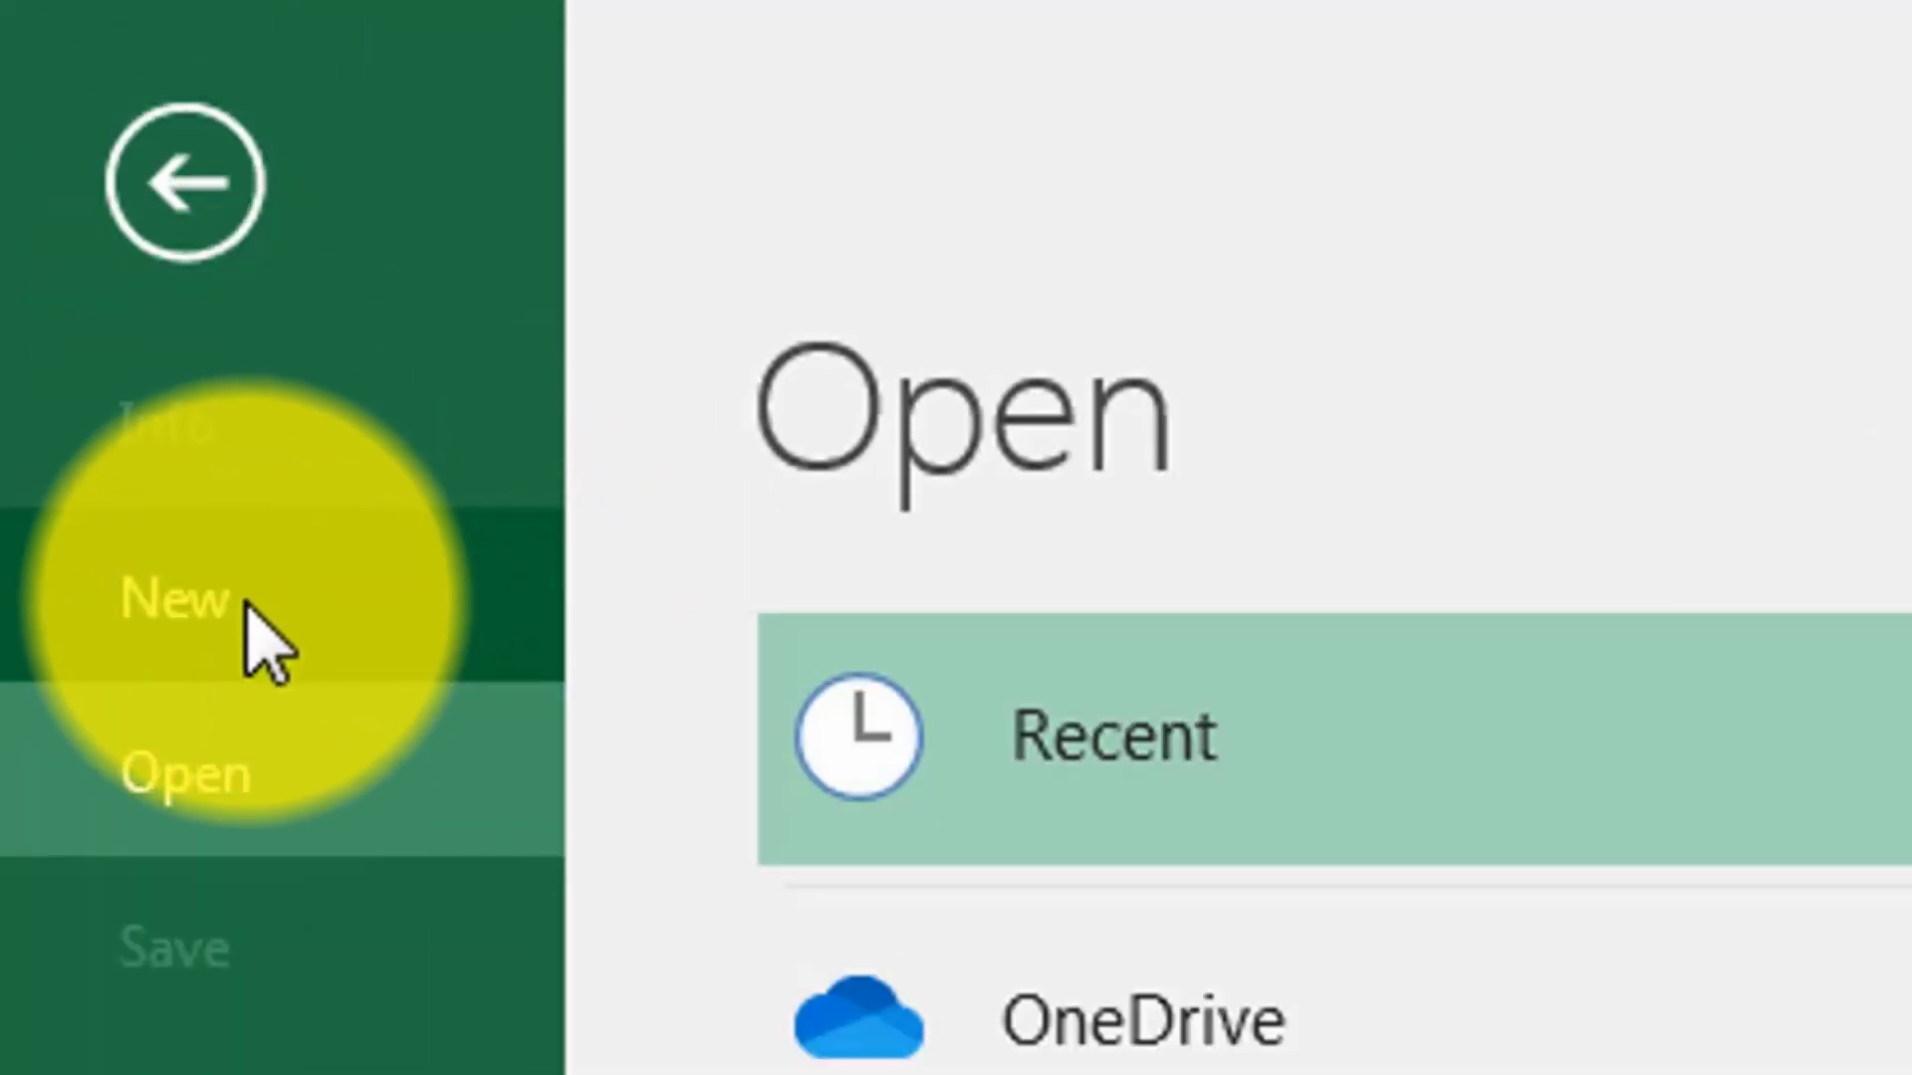
{"action": "left_click", "coordinate": [261, 637]}
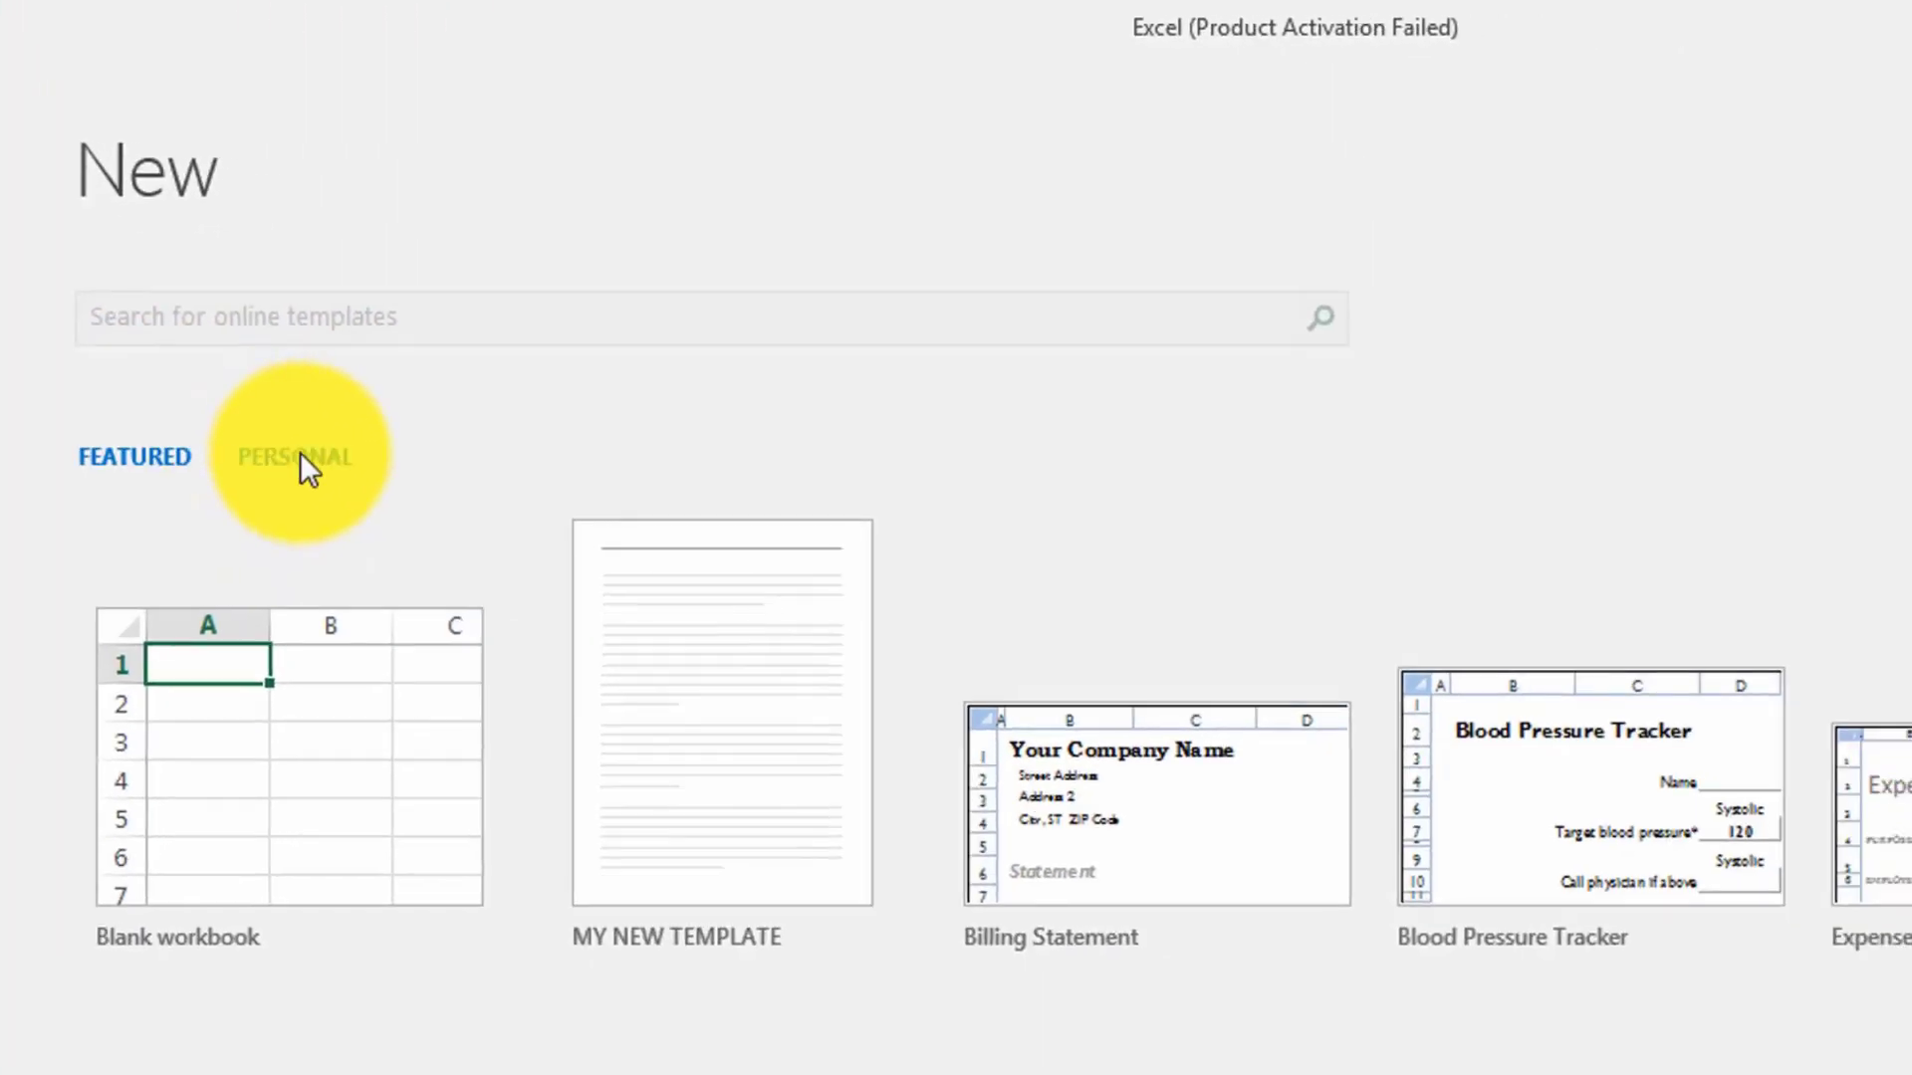
{"action": "left_click", "coordinate": [301, 460]}
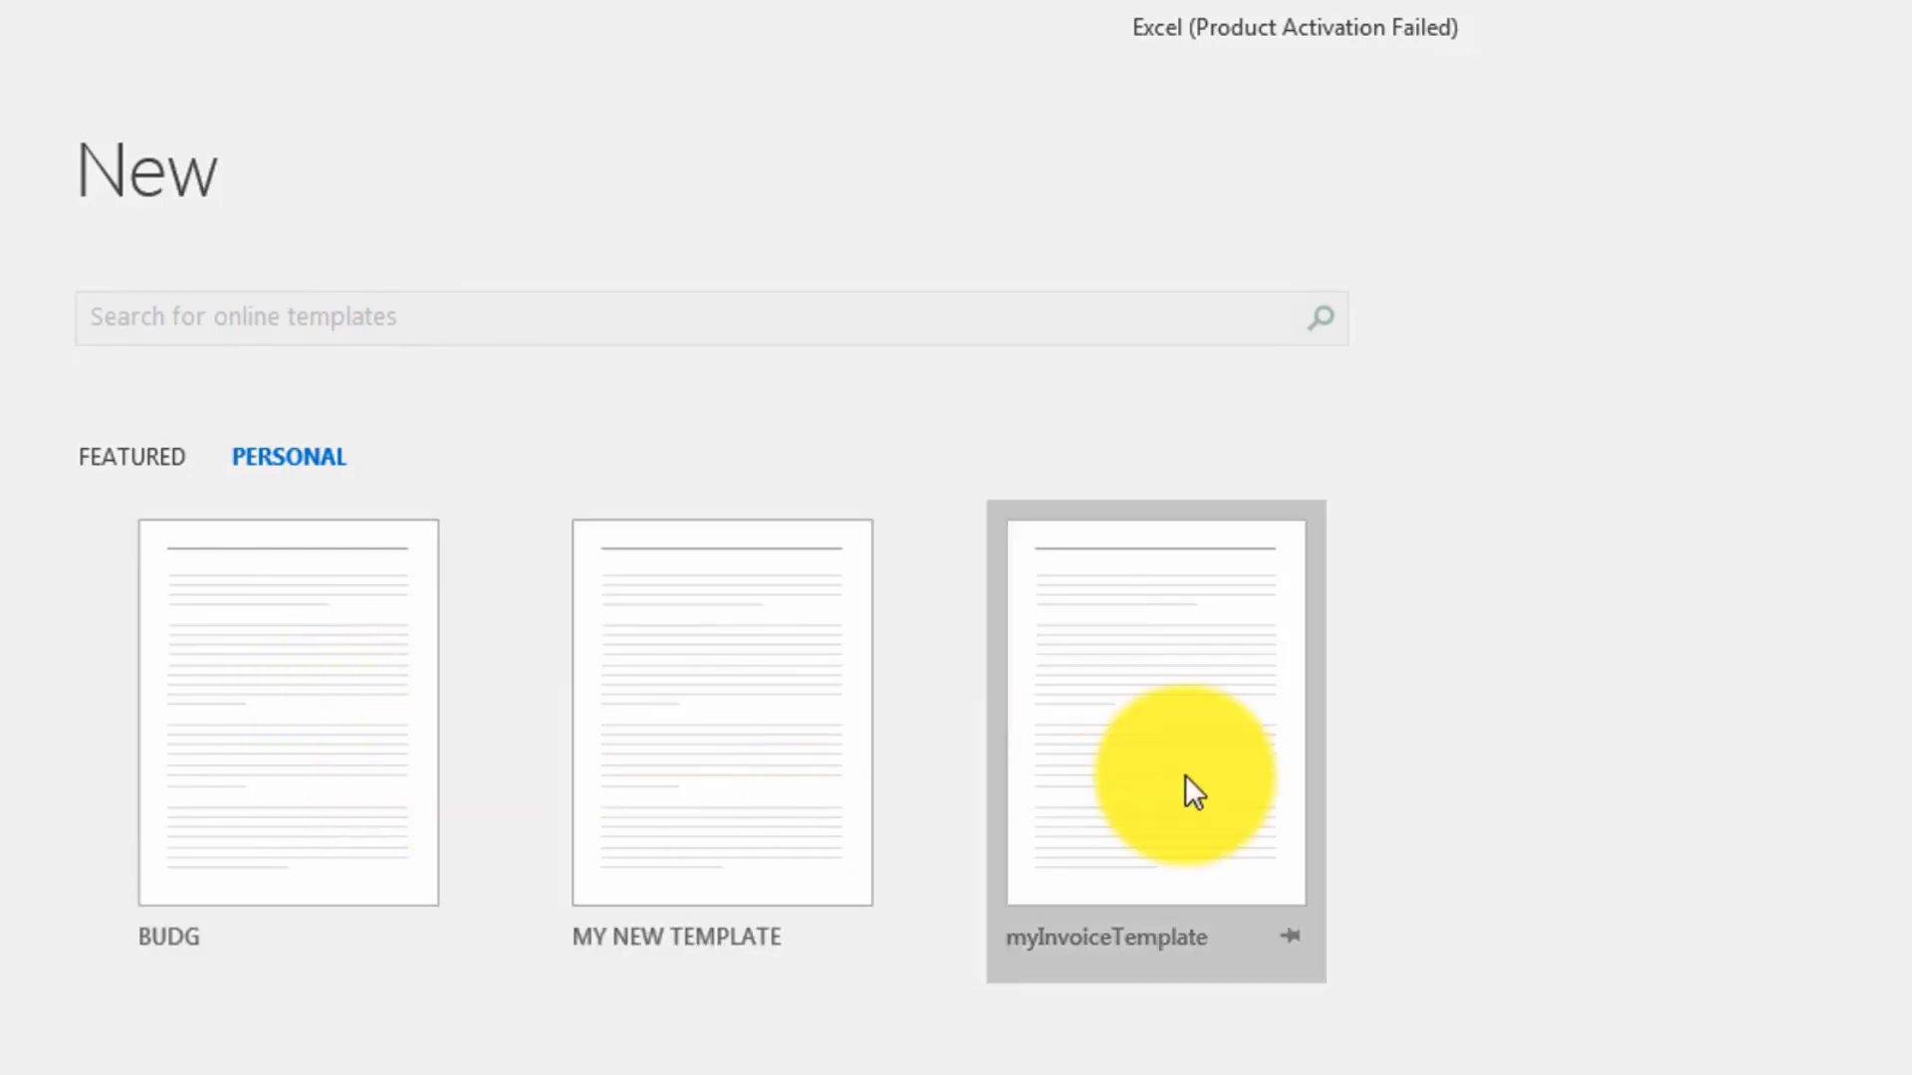
{"action": "left_click", "coordinate": [112, 458]}
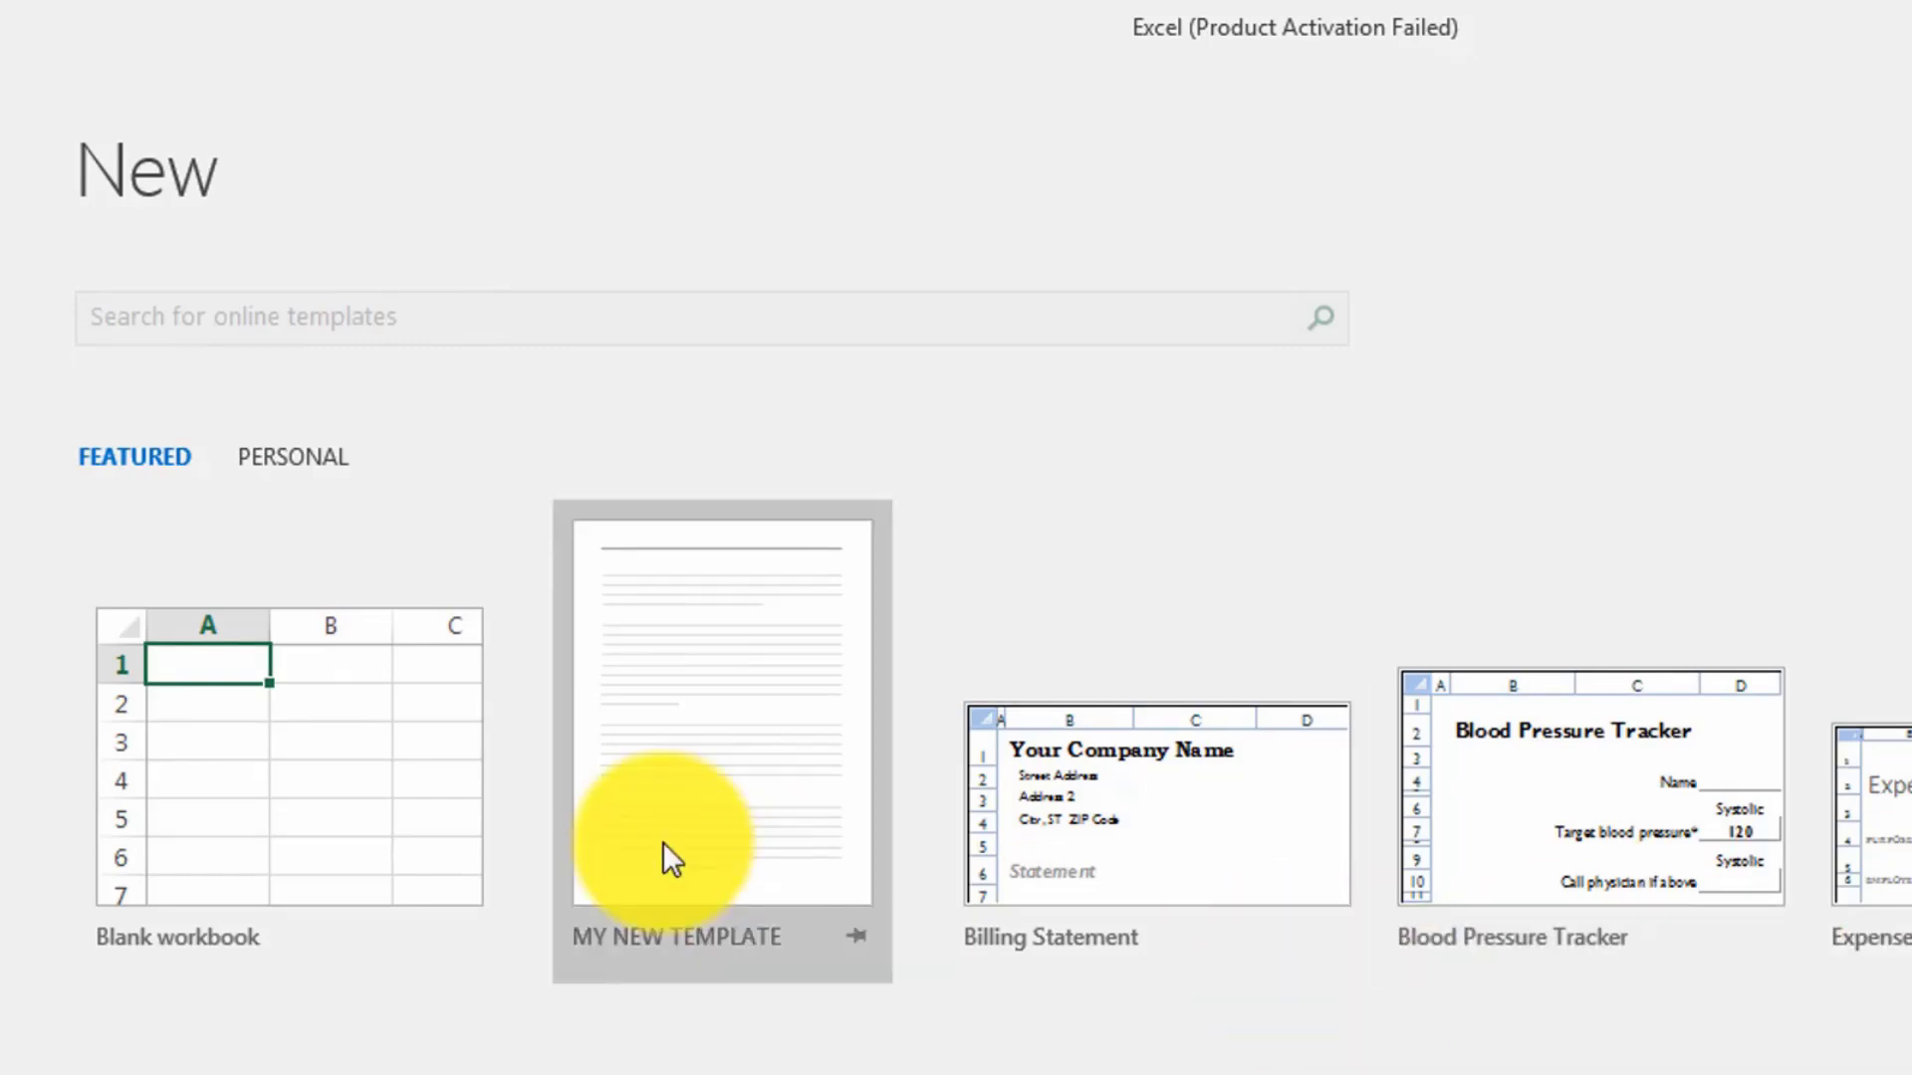
{"action": "left_click", "coordinate": [311, 464]}
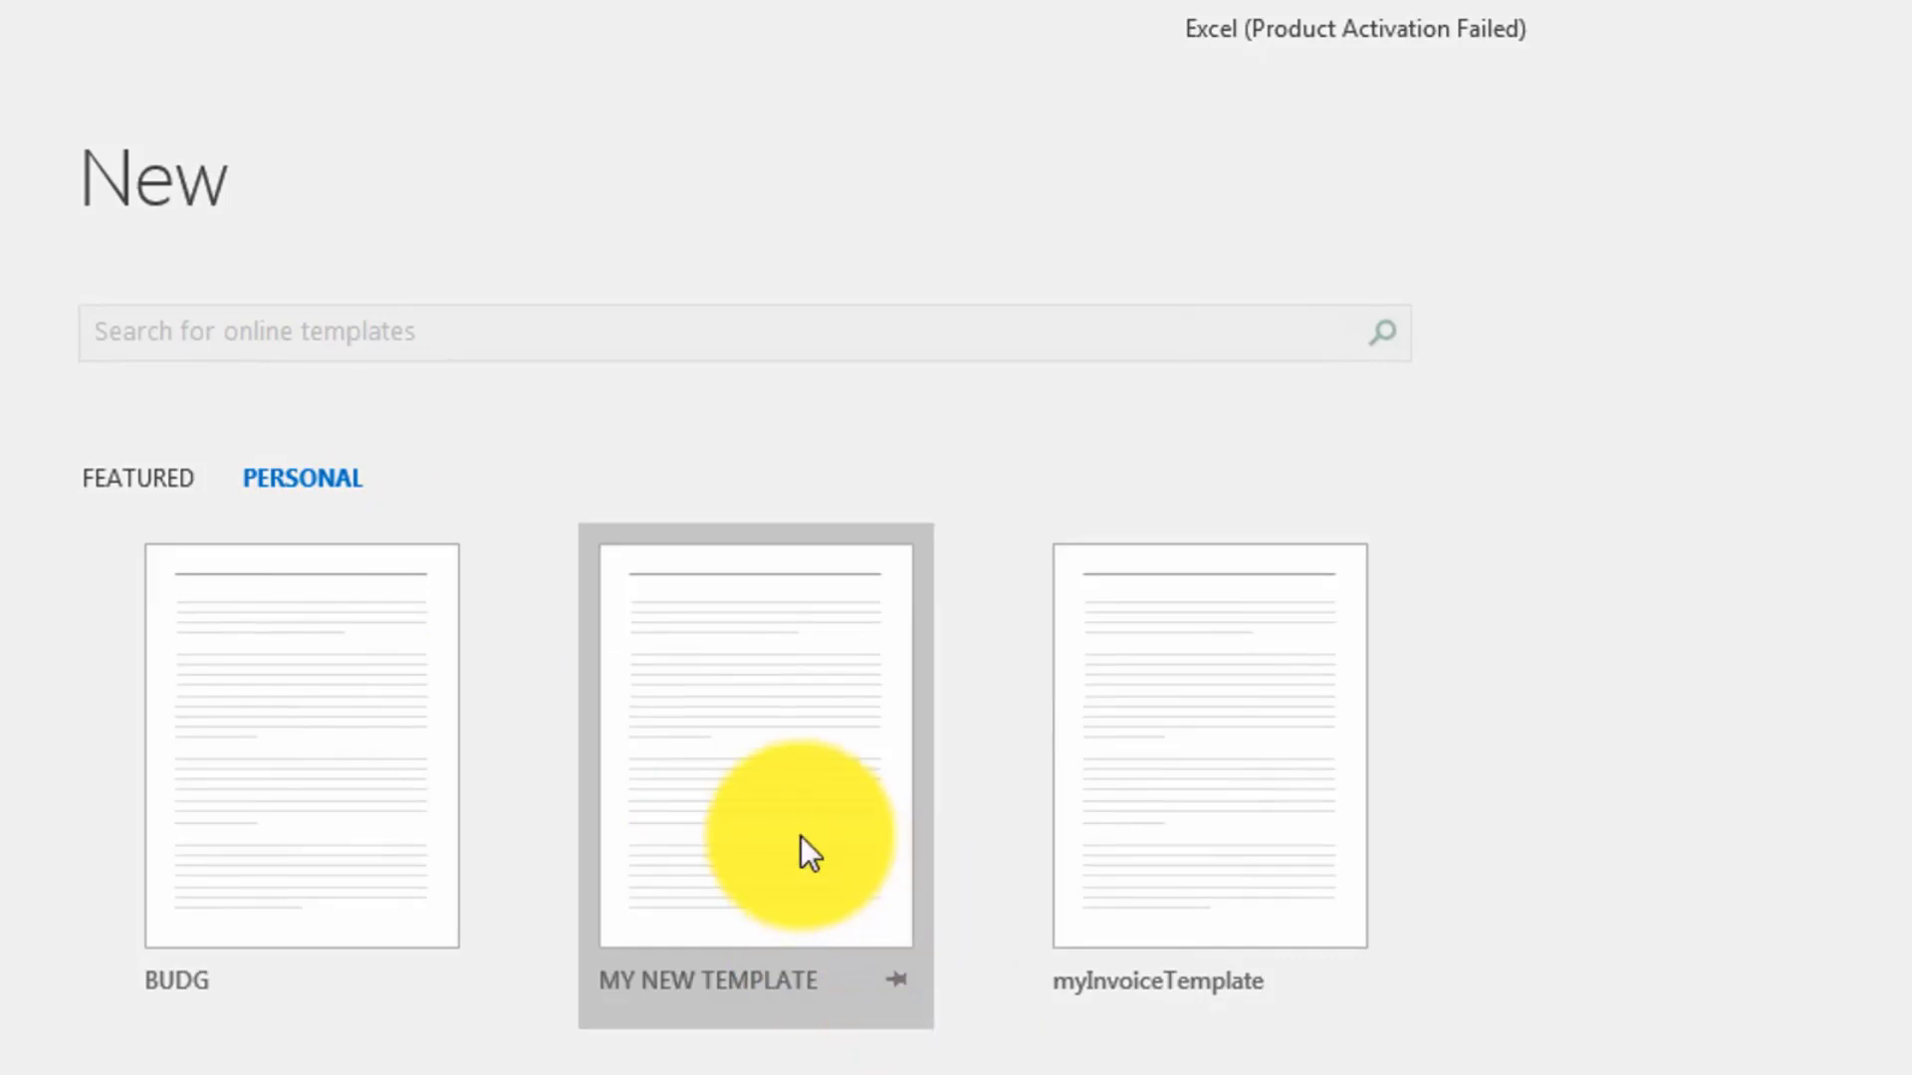
{"action": "left_click", "coordinate": [766, 792]}
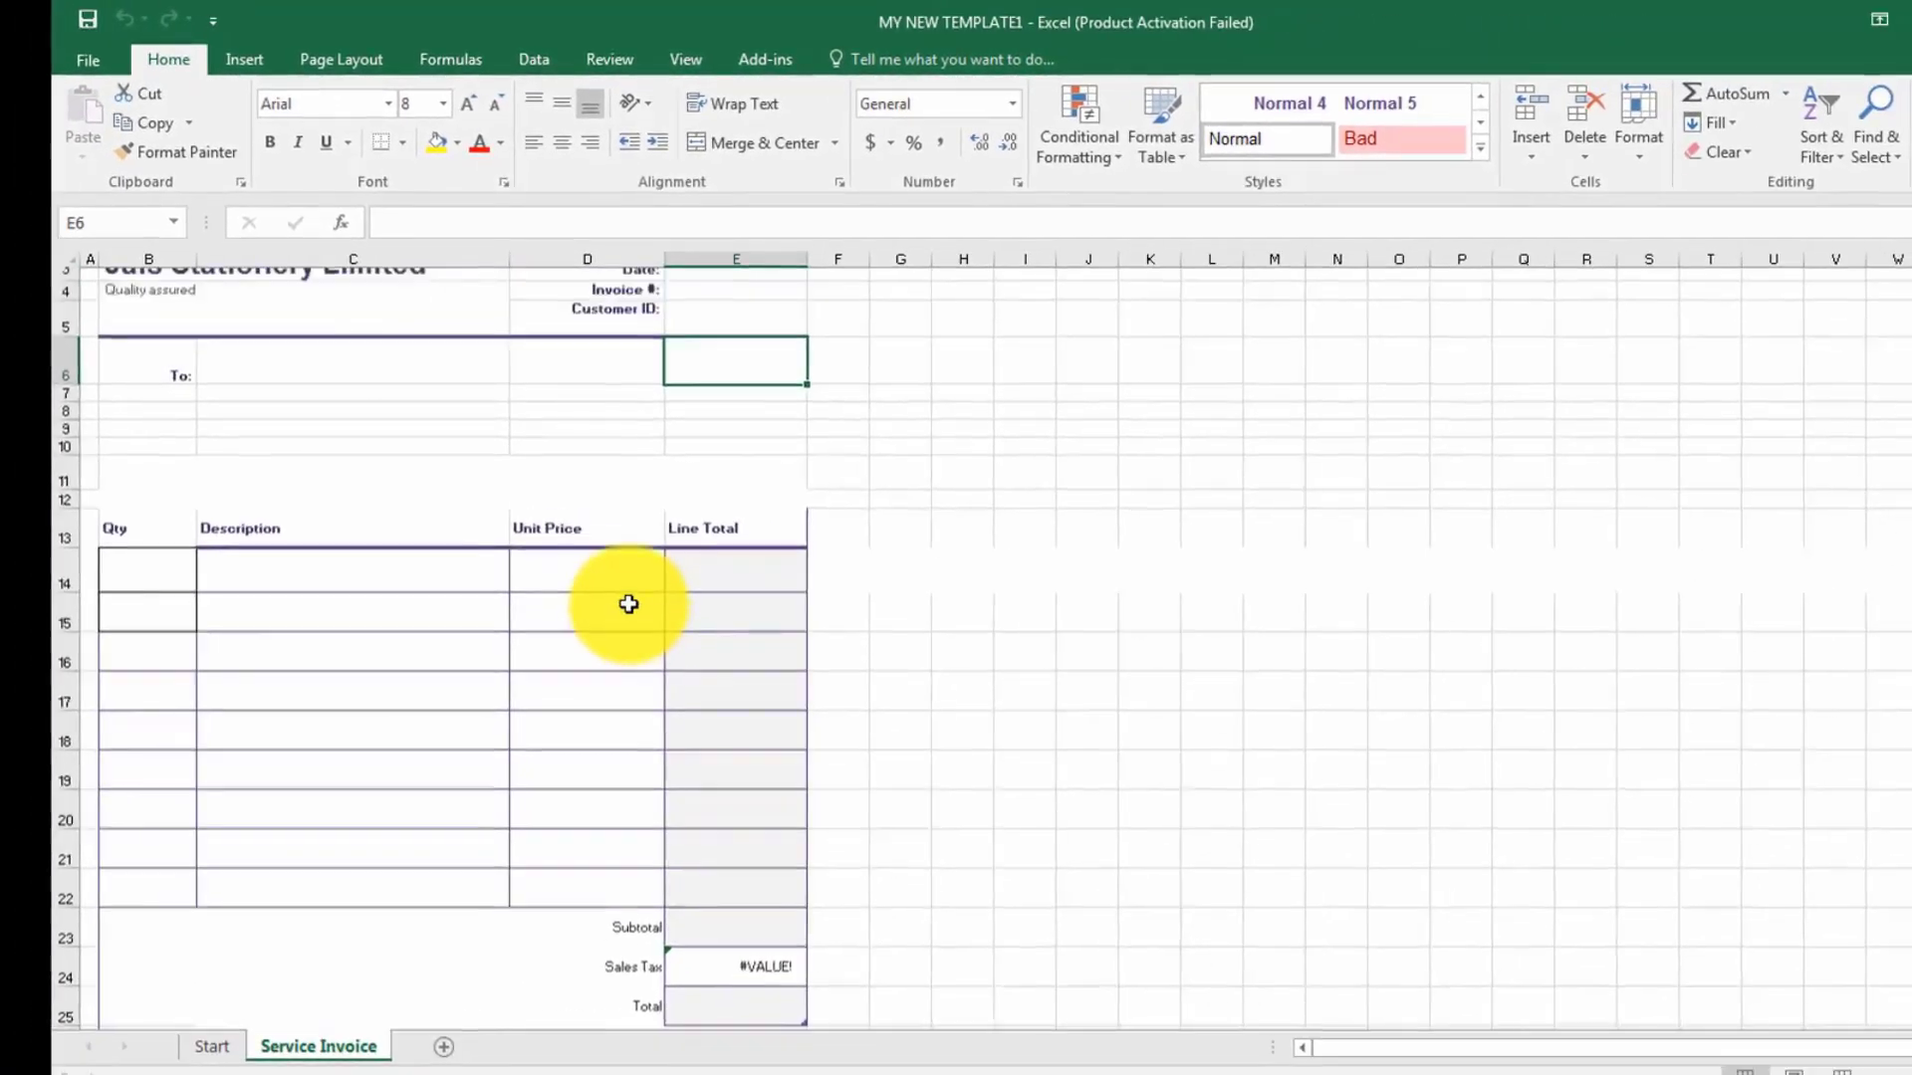
{"action": "scroll", "coordinate": [628, 604], "scroll_direction": "down", "scroll_amount": 4}
{"action": "scroll", "coordinate": [629, 605], "scroll_direction": "up", "scroll_amount": 4}
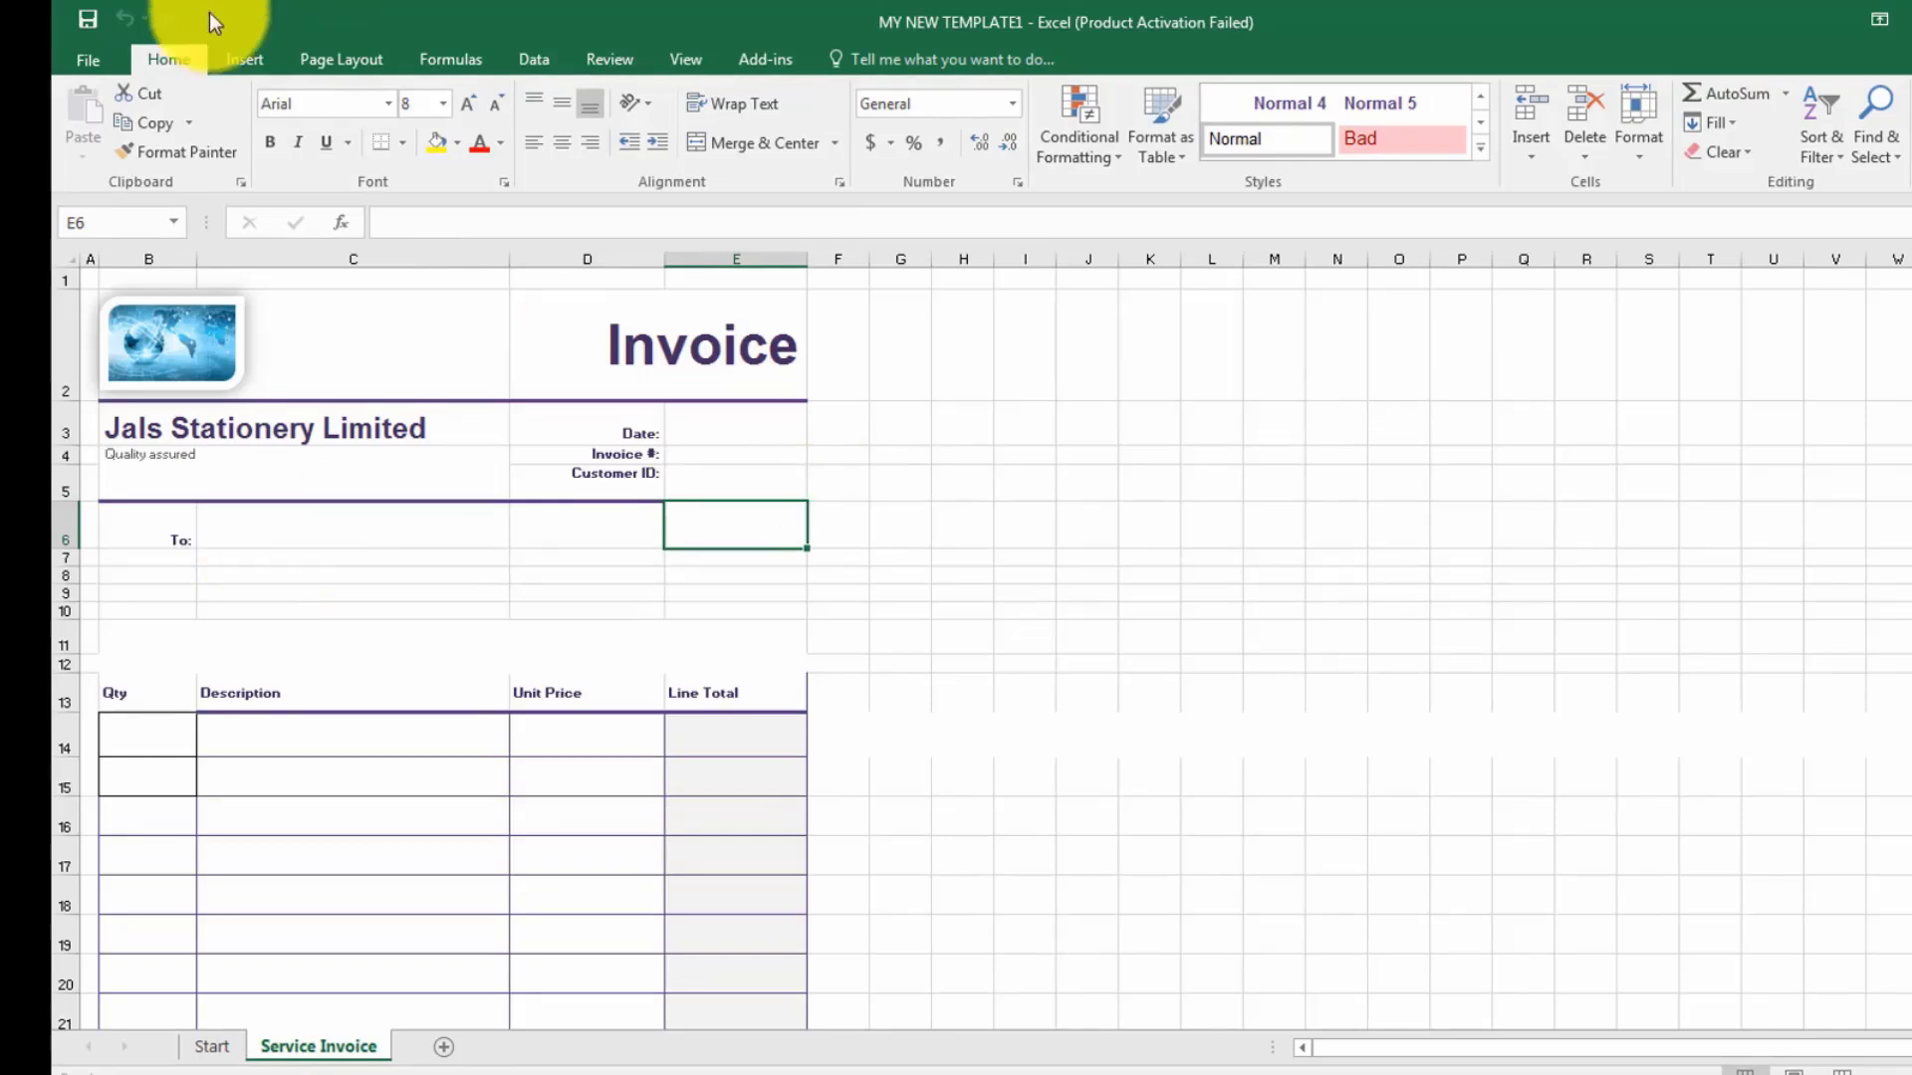
{"action": "left_click", "coordinate": [87, 64]}
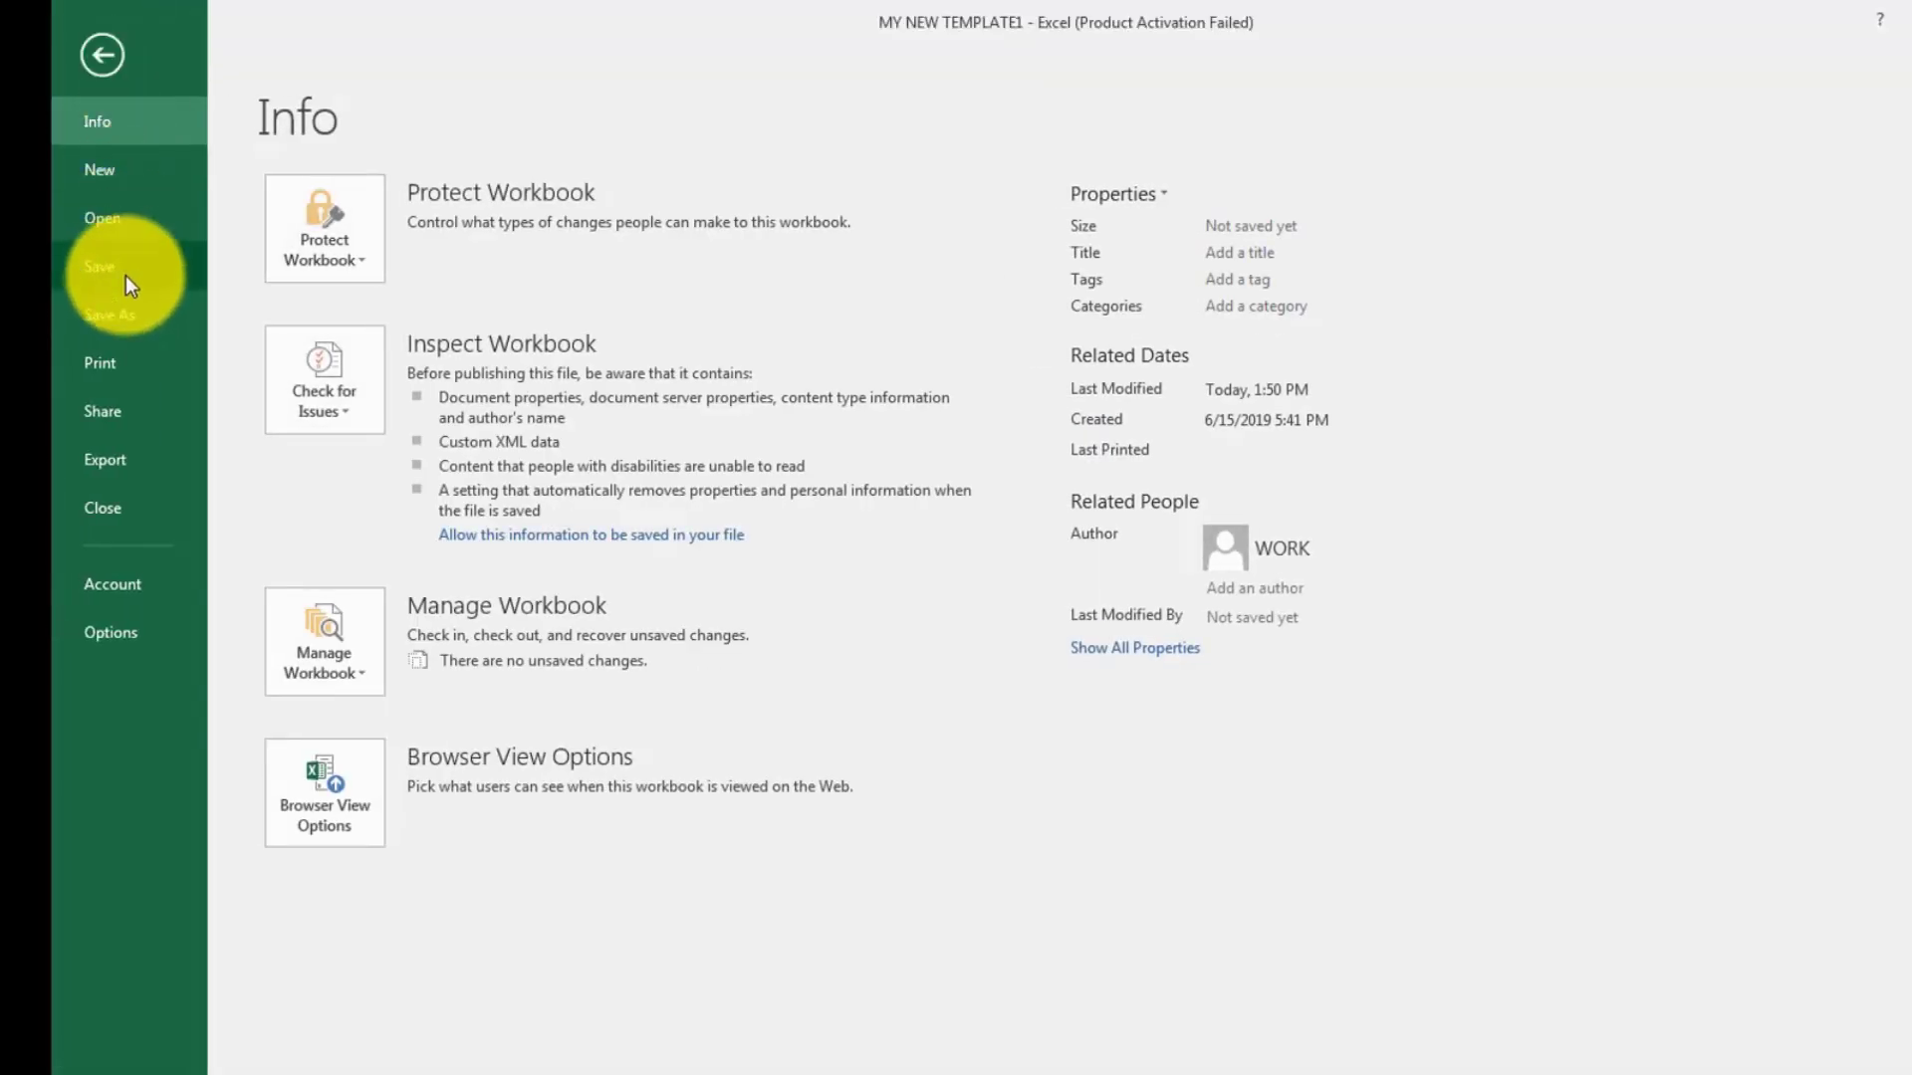
{"action": "left_click", "coordinate": [136, 170]}
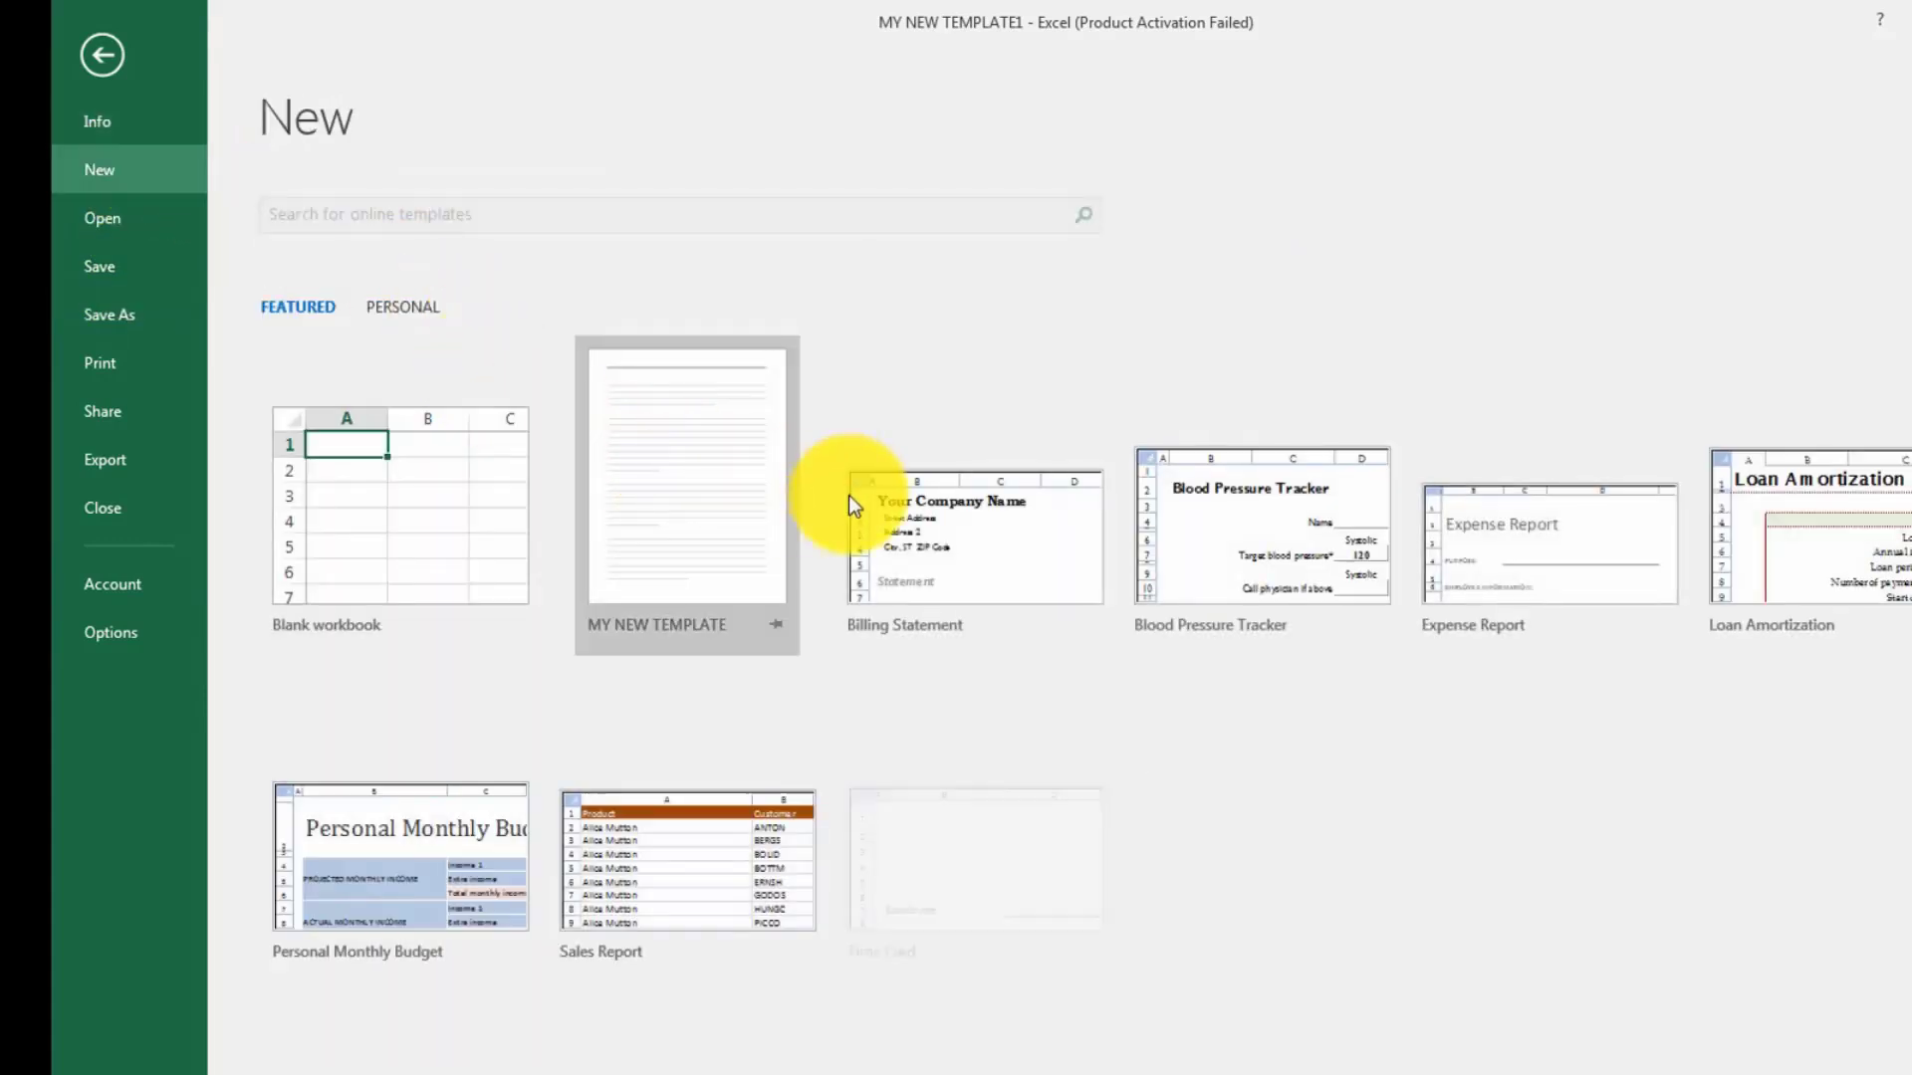
{"action": "left_click", "coordinate": [402, 307]}
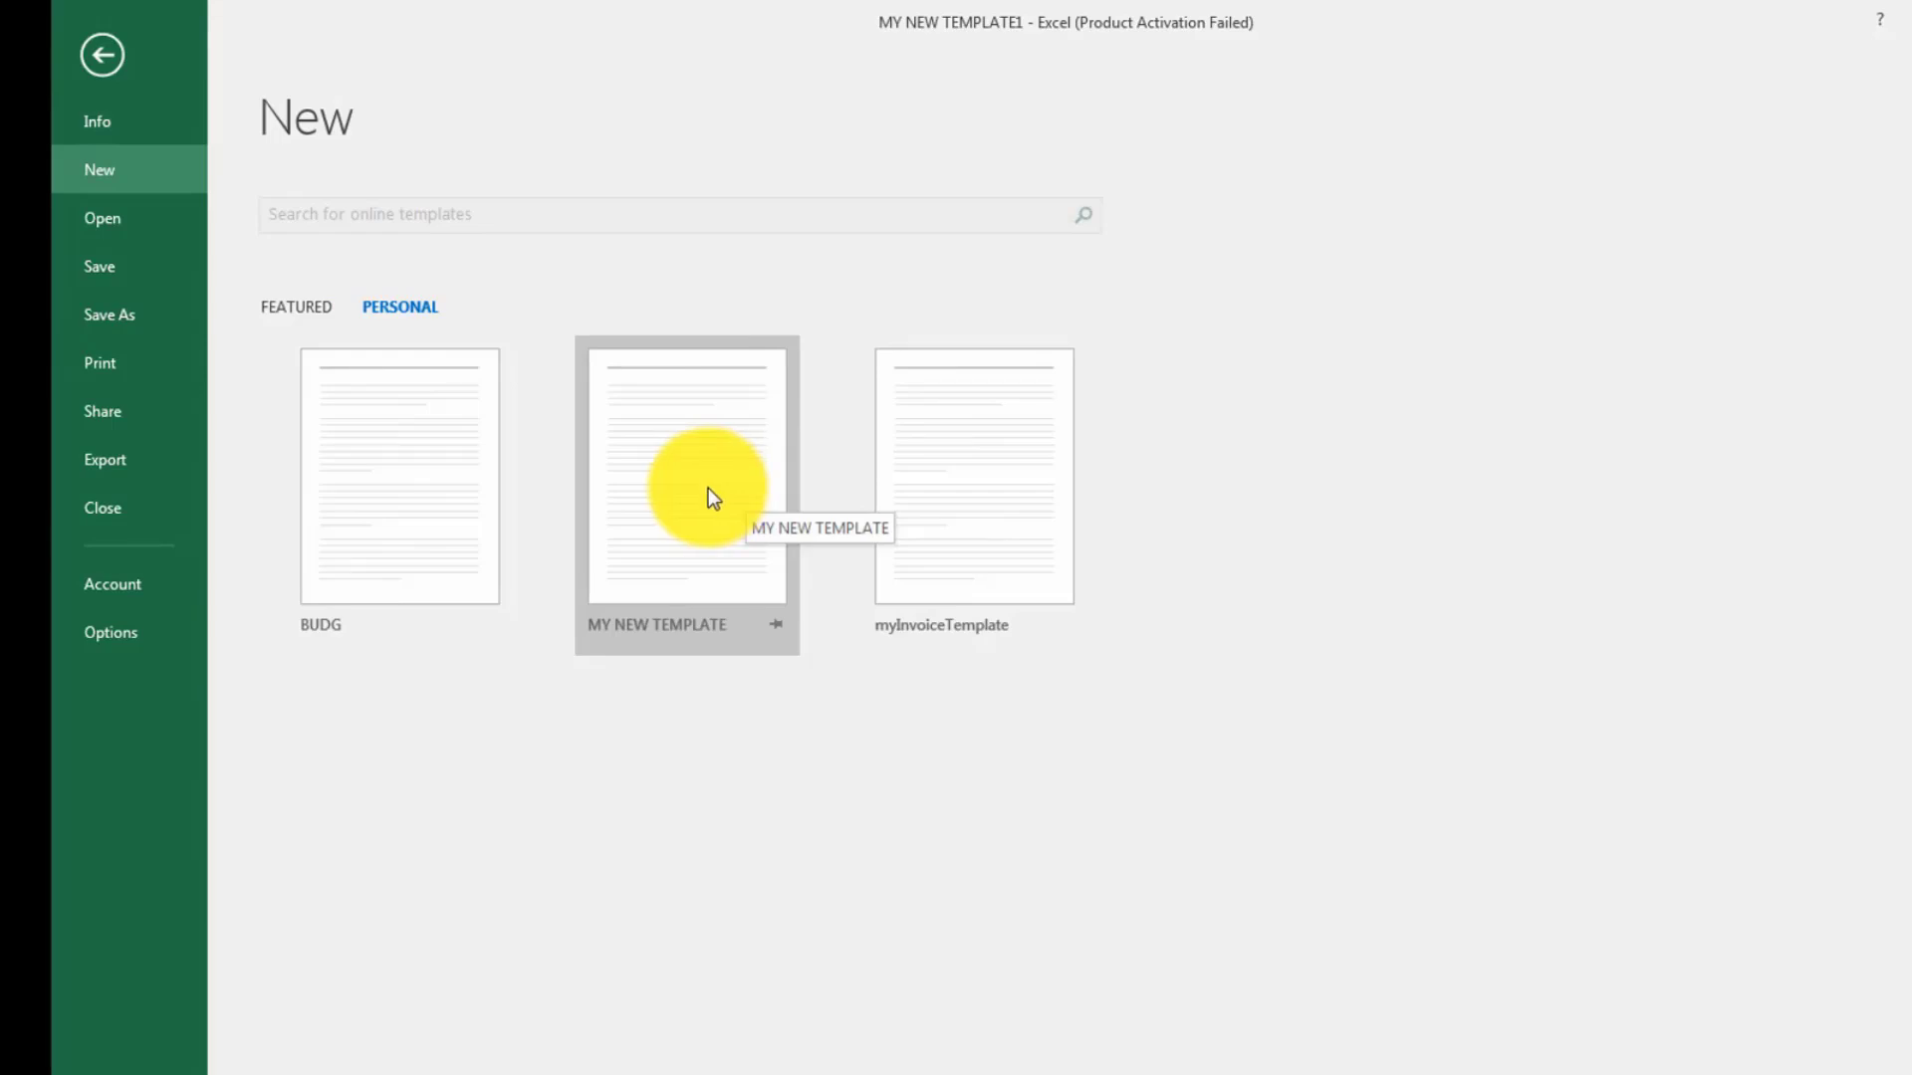
{"action": "left_click", "coordinate": [103, 56]}
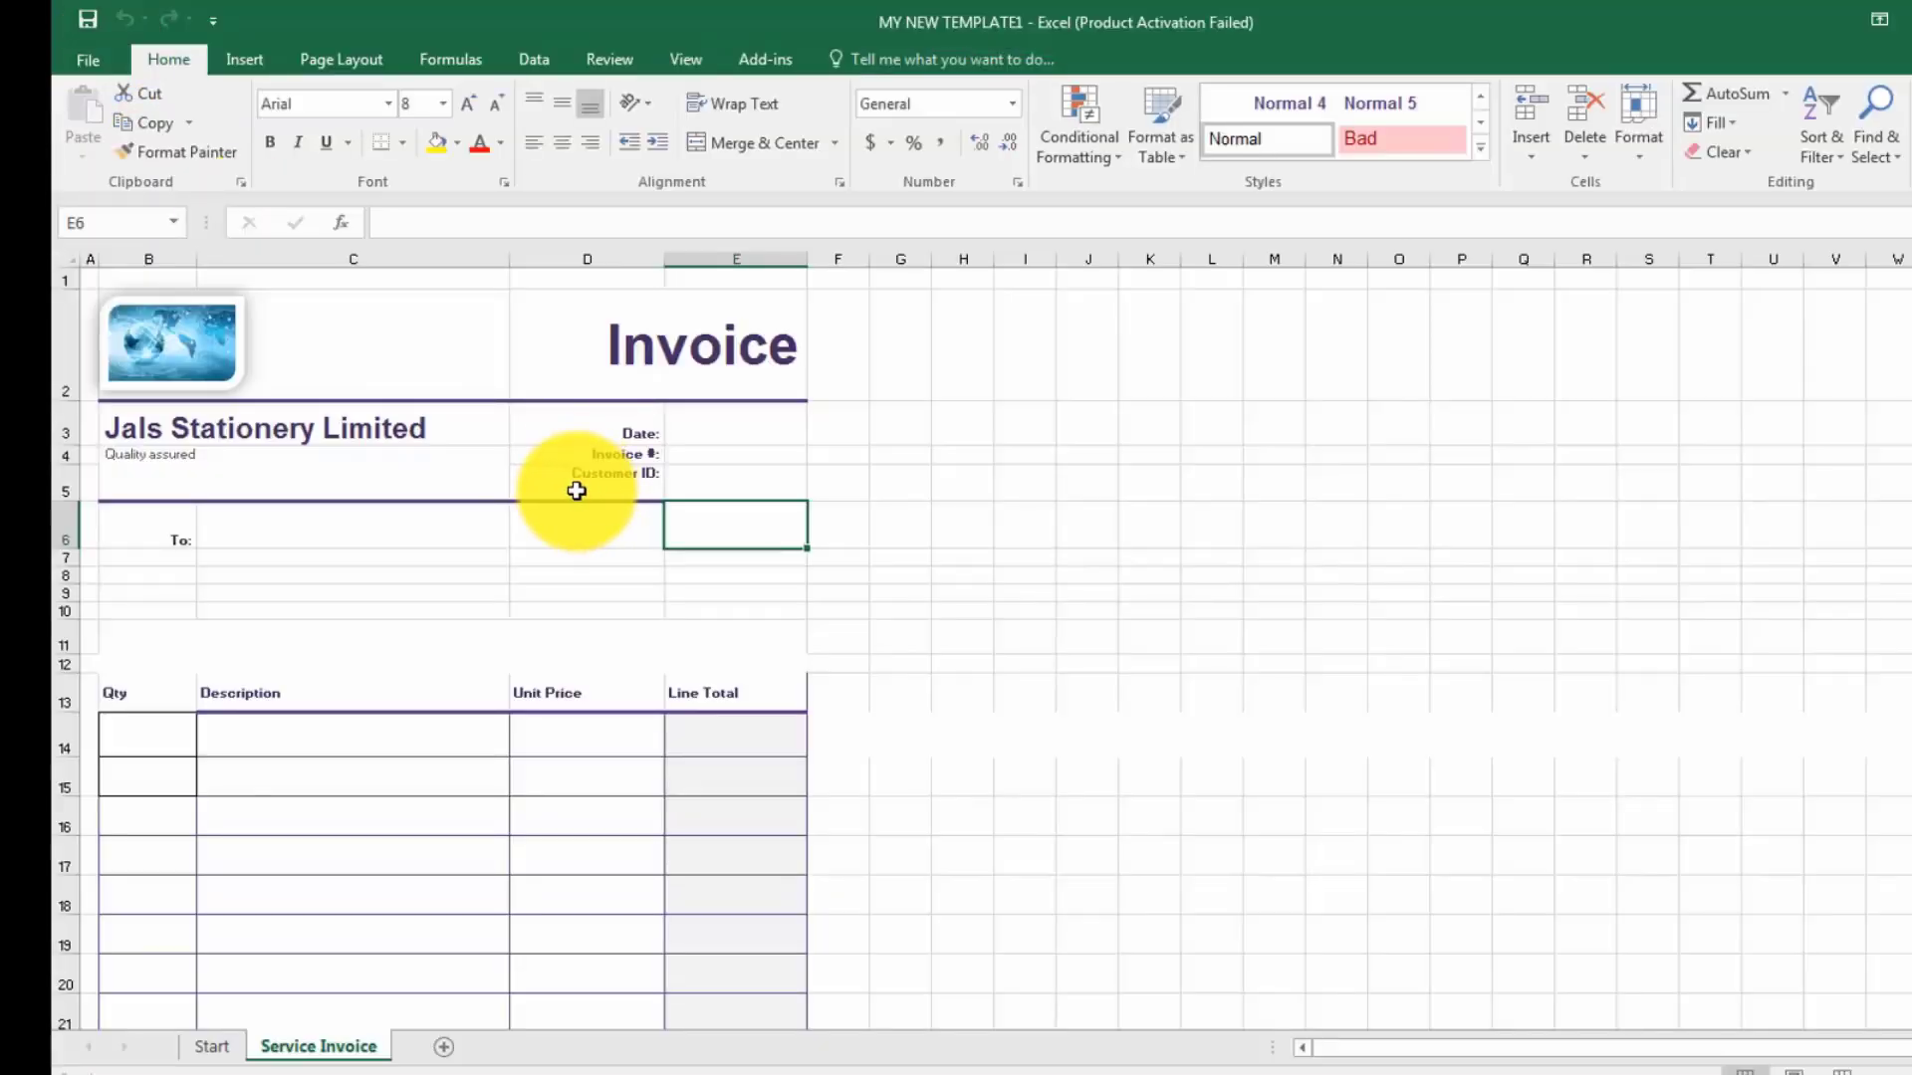
{"action": "scroll", "coordinate": [577, 490], "scroll_direction": "down", "scroll_amount": 4}
{"action": "scroll", "coordinate": [576, 491], "scroll_direction": "up", "scroll_amount": 4}
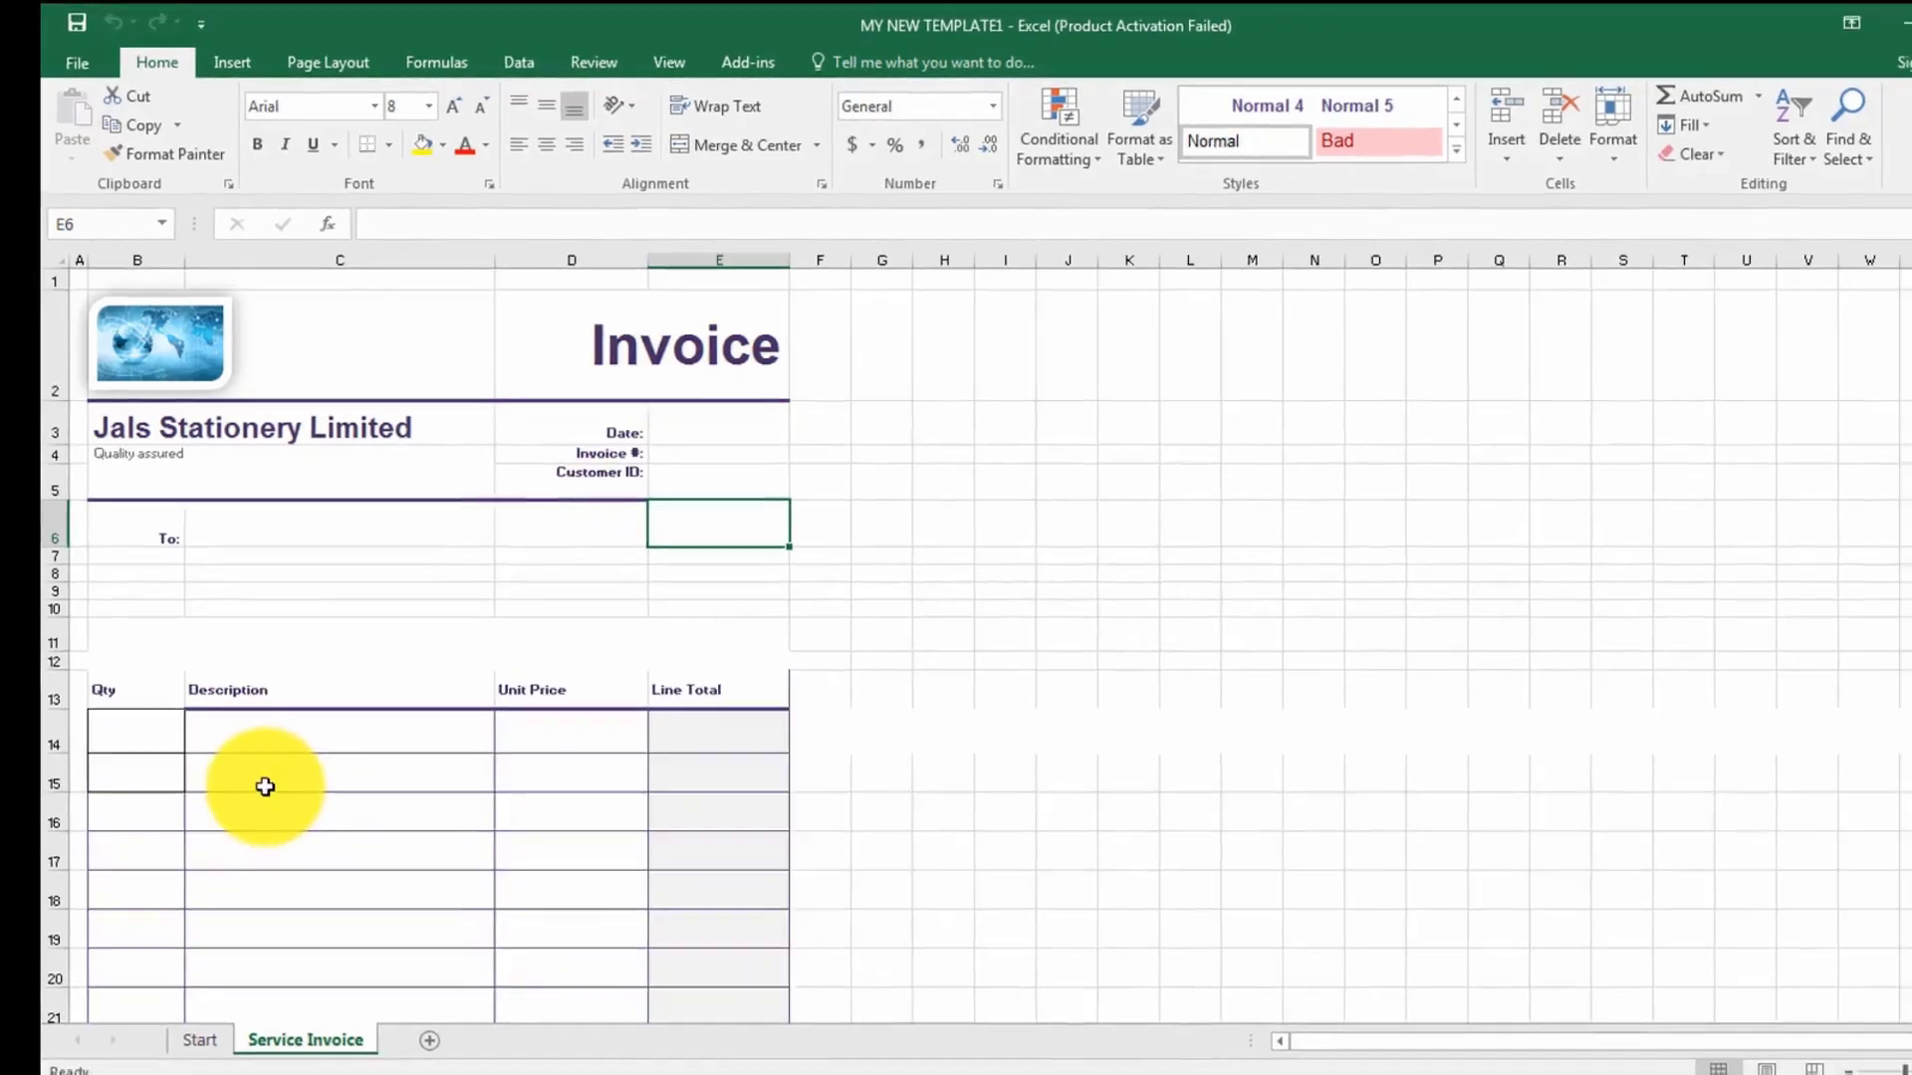
{"action": "scroll", "coordinate": [690, 595], "scroll_direction": "down", "scroll_amount": 2}
{"action": "scroll", "coordinate": [446, 666], "scroll_direction": "up", "scroll_amount": 3}
{"action": "scroll", "coordinate": [450, 667], "scroll_direction": "down", "scroll_amount": 1}
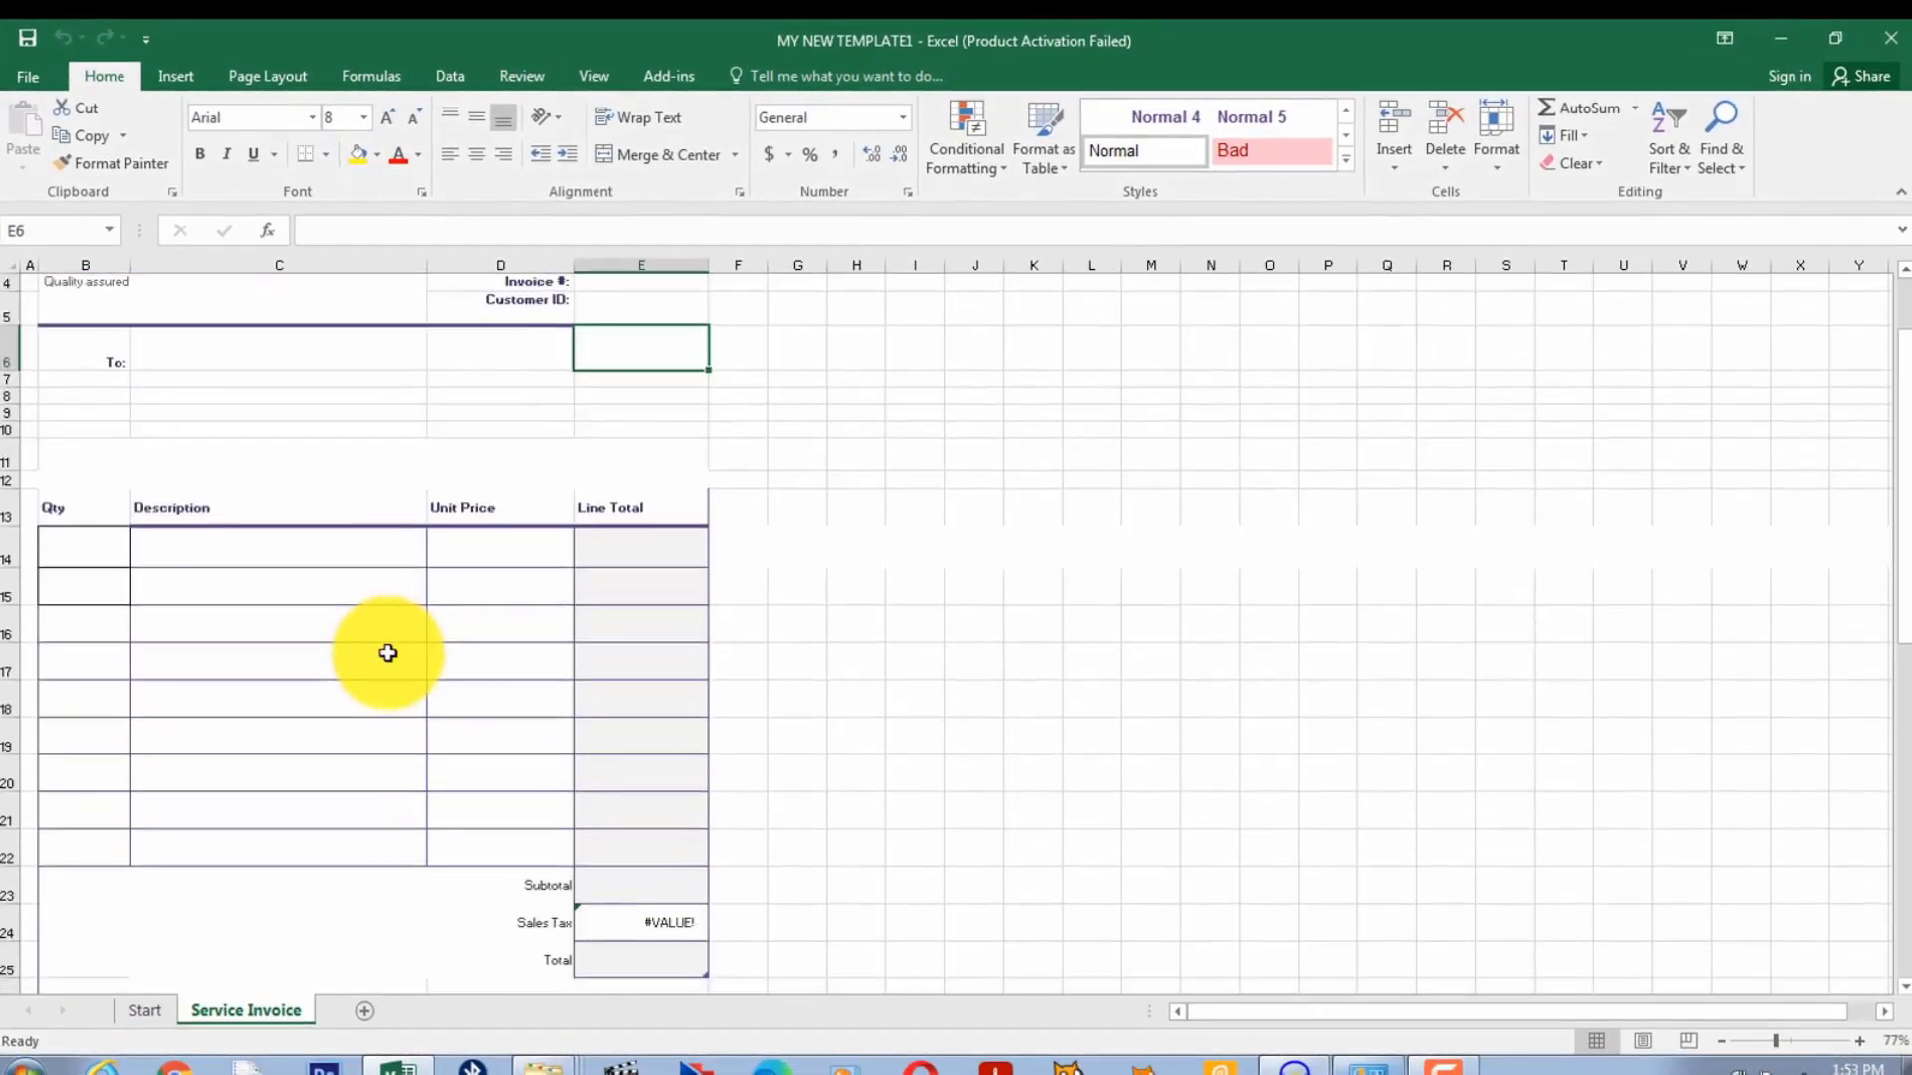
{"action": "scroll", "coordinate": [387, 654], "scroll_direction": "up", "scroll_amount": 1}
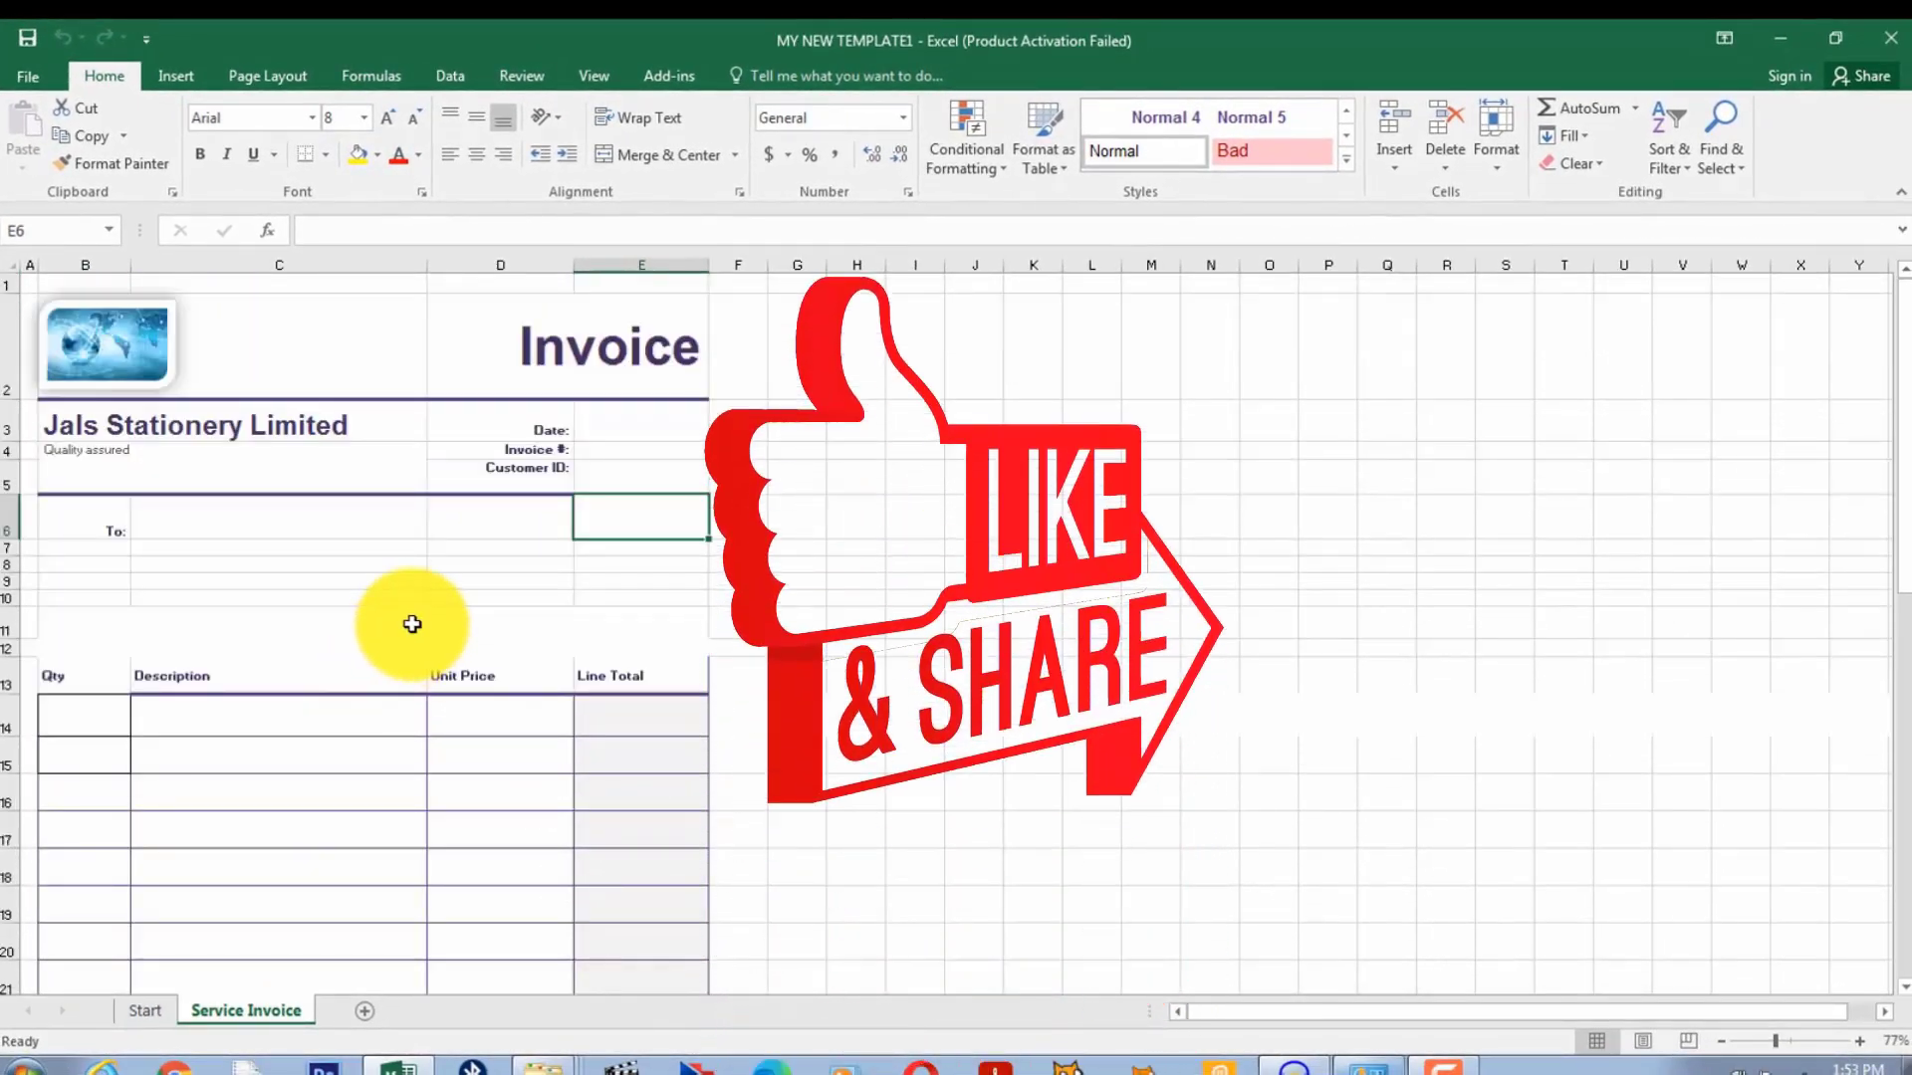